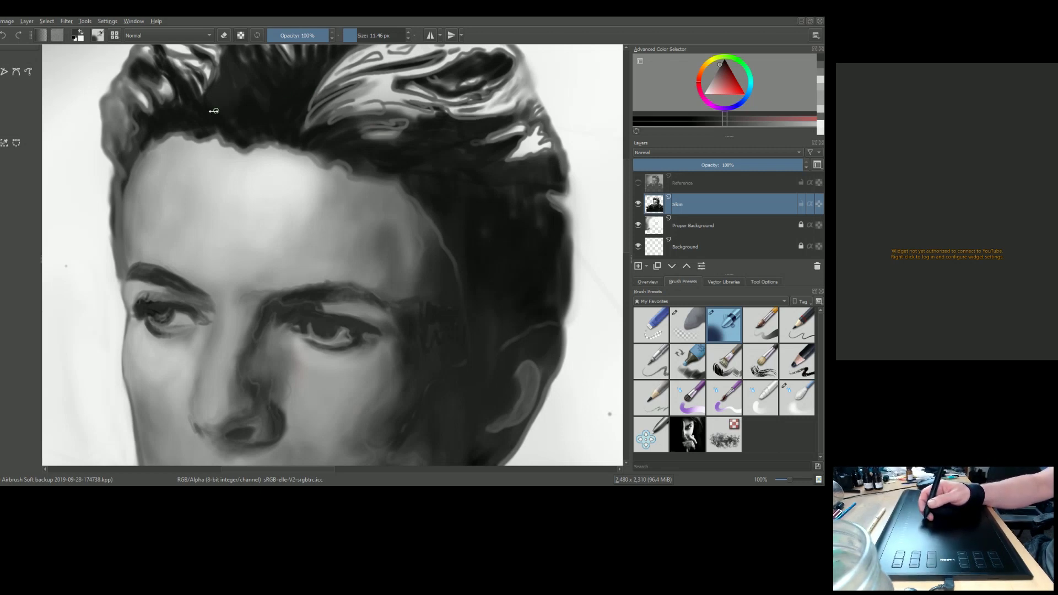
Step: Sample a light tone, set the brush to 10.01 px and 80% opacity, and paint over the light hair streak's grey lines, undoing the last stroke
ctrl+click(273, 128)
ctrl+click(274, 183)
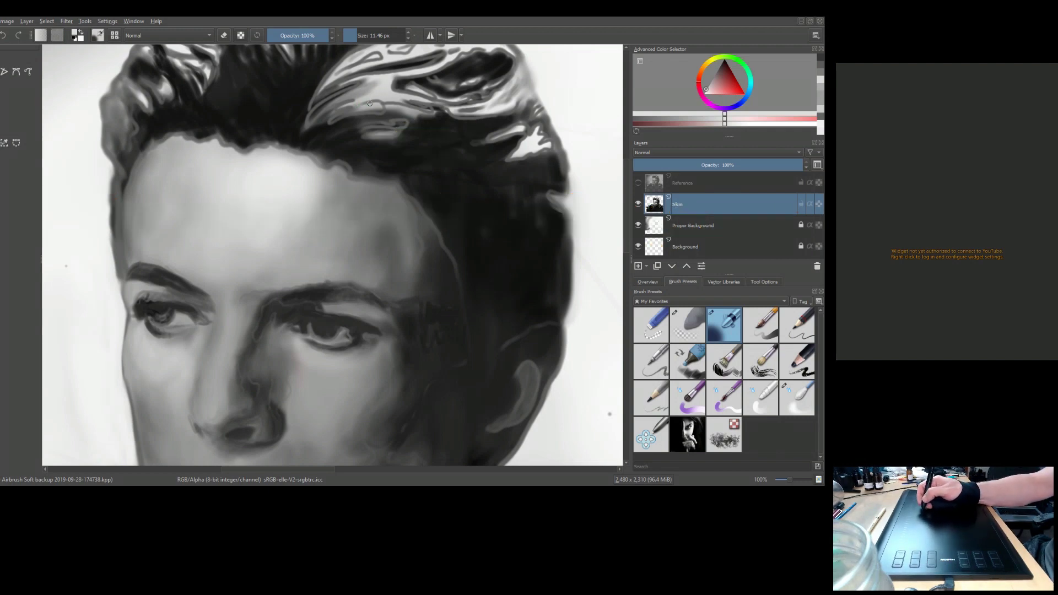
key(bracketleft)
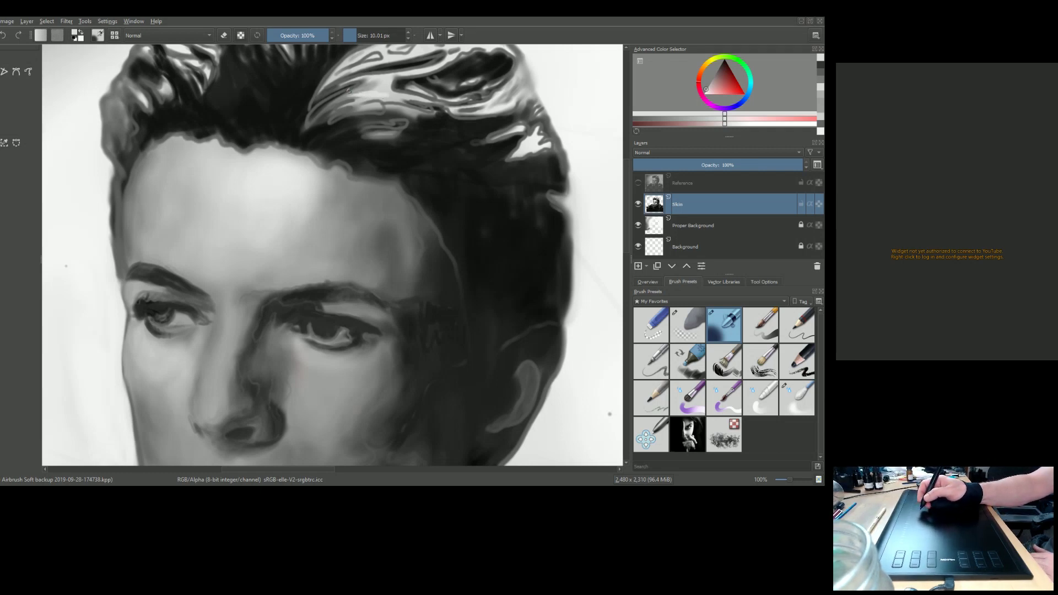
key(i)
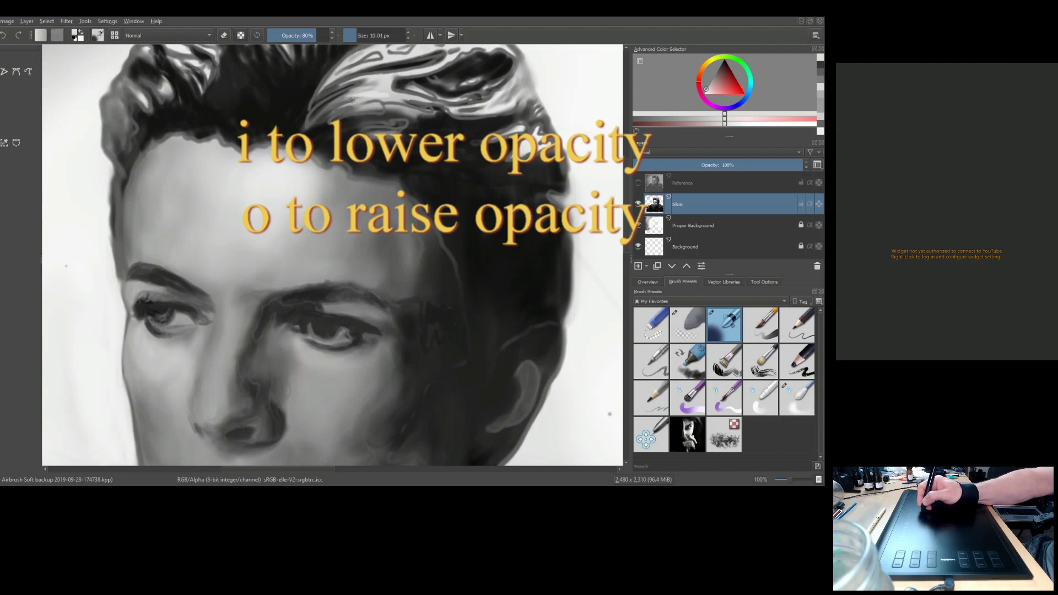
drag(356, 90, 332, 102)
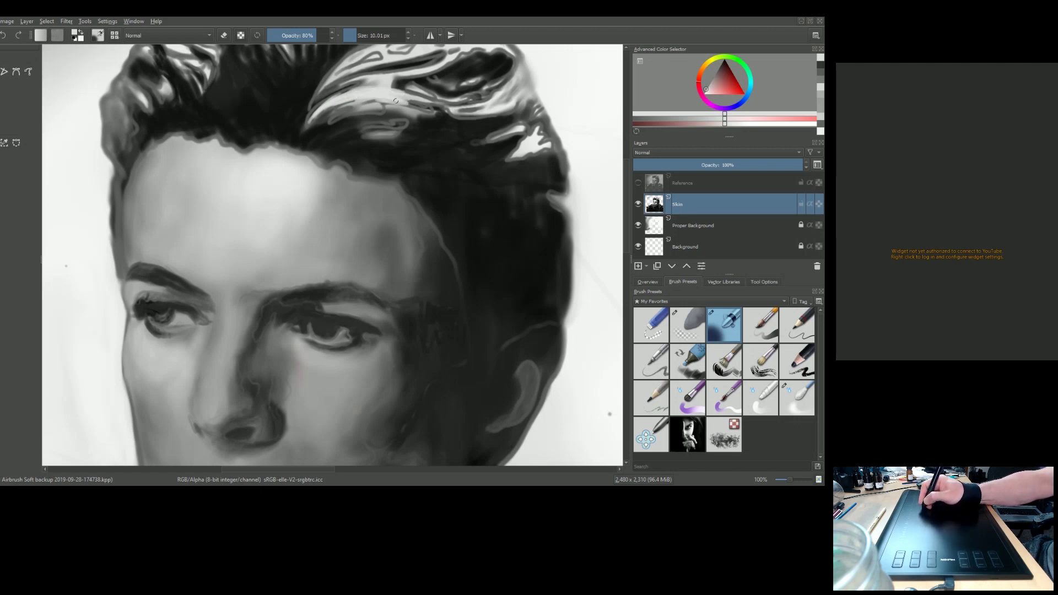
drag(403, 100, 407, 102)
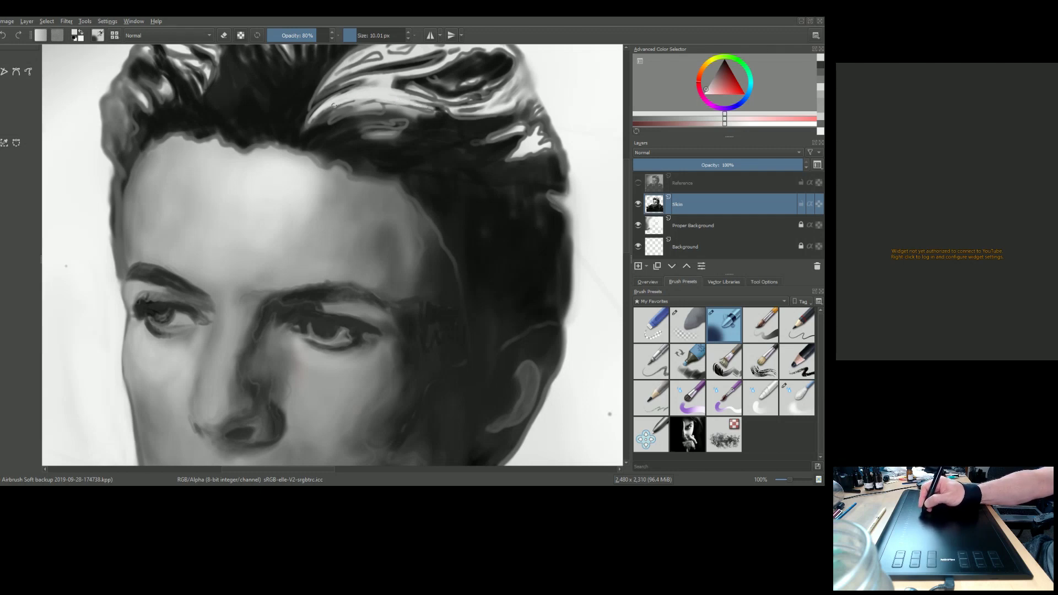
drag(346, 98, 344, 102)
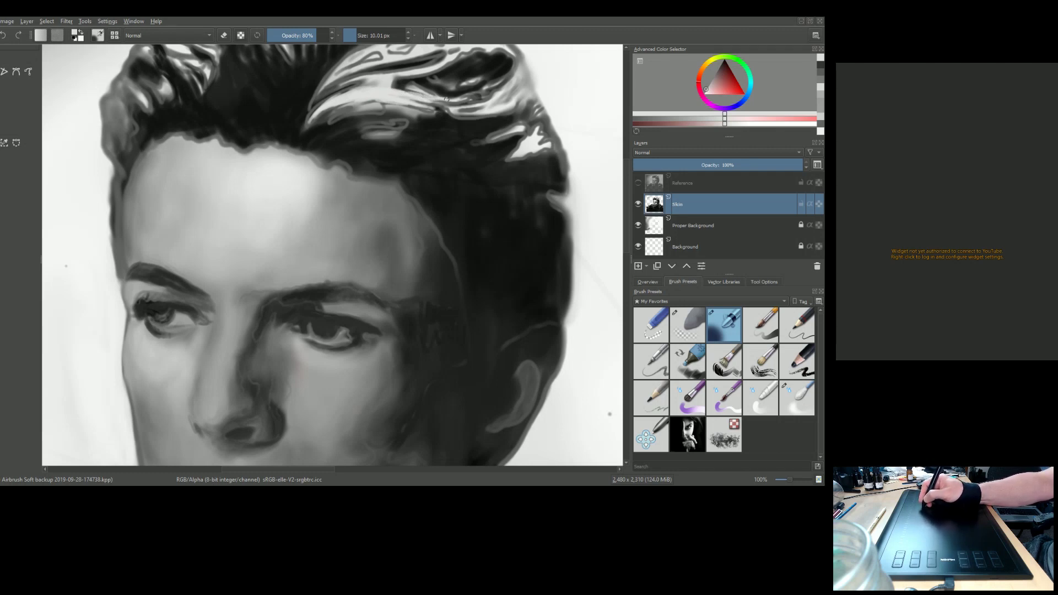
key(ctrl+z)
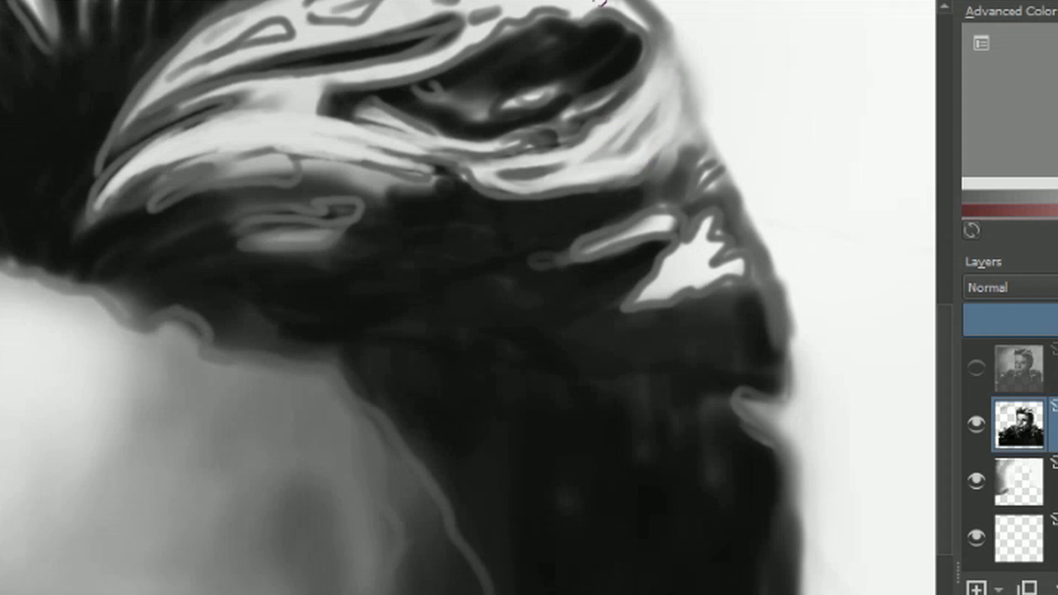
Step: Sample light tones from the streak beneath the dark oval hair patch and paint over the grey marks along its upper border
ctrl+click(591, 78)
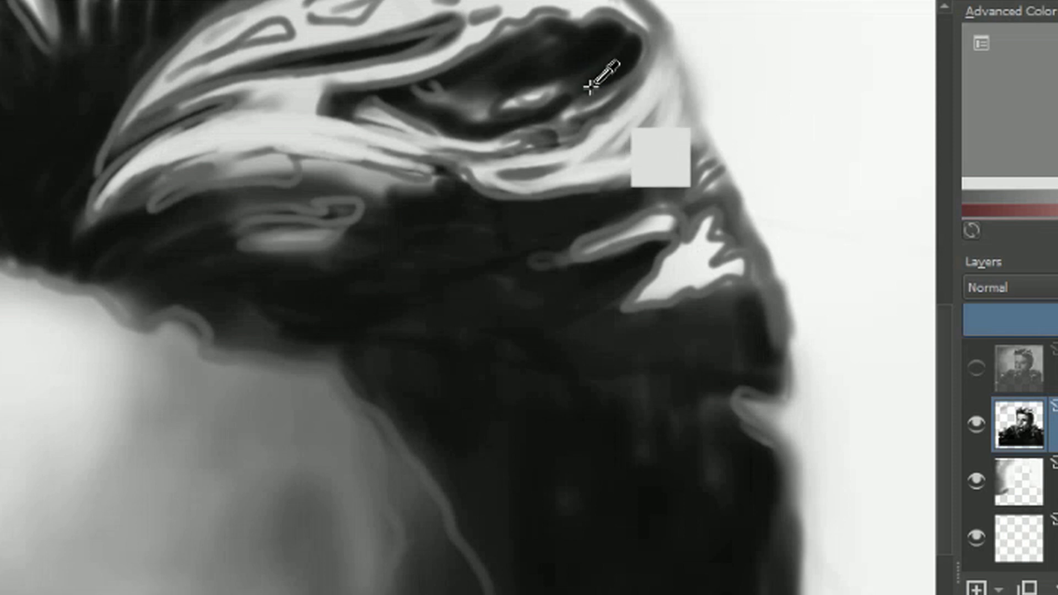
mouse_move(527, 125)
mouse_down()
mouse_move(493, 133)
mouse_move(536, 129)
mouse_move(502, 132)
mouse_move(524, 147)
mouse_move(473, 149)
mouse_move(506, 151)
mouse_up()
ctrl+click(502, 160)
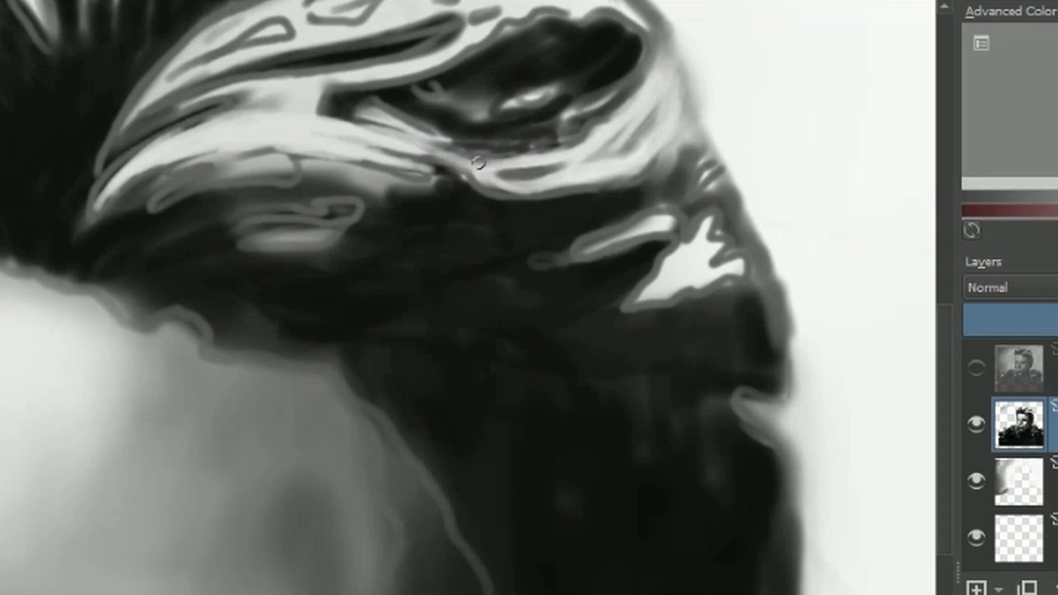
mouse_move(454, 155)
mouse_down()
mouse_move(491, 153)
mouse_move(350, 123)
mouse_up()
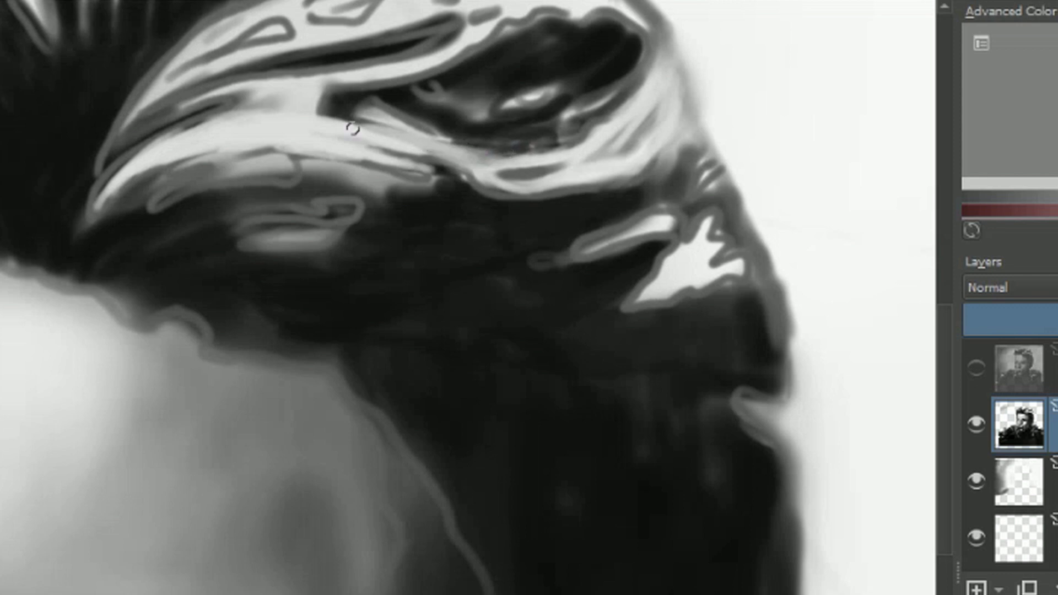
Step: Sample dark and mid-grey tones from the hair and break up the light streak's lower edge with short strokes
ctrl+click(468, 201)
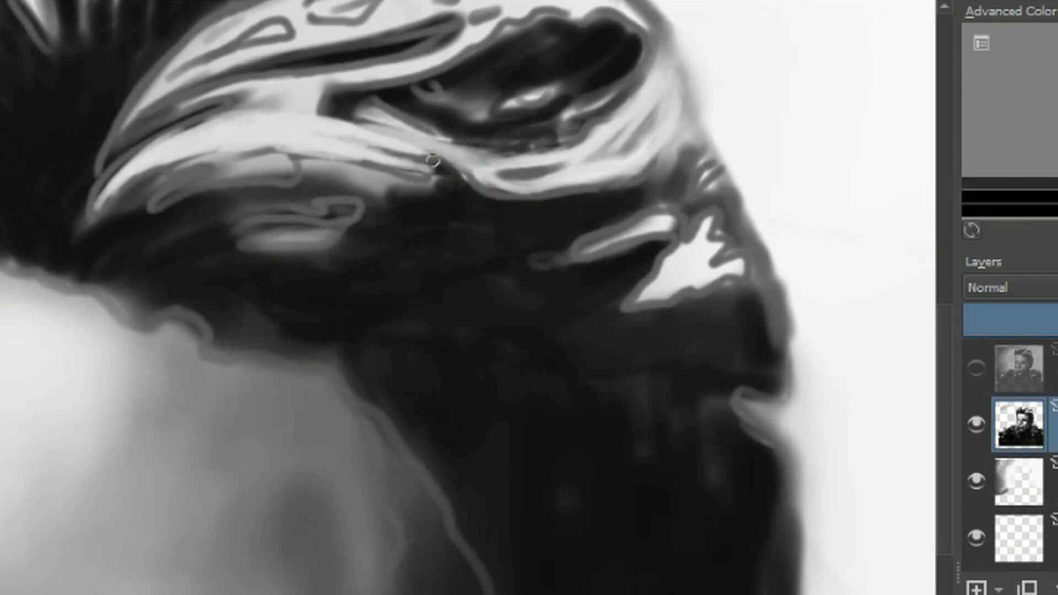
mouse_move(442, 164)
mouse_down()
mouse_move(410, 154)
mouse_move(435, 166)
mouse_move(378, 150)
mouse_up()
mouse_move(439, 168)
mouse_down()
mouse_move(368, 150)
mouse_move(448, 173)
mouse_move(419, 167)
mouse_move(455, 175)
mouse_up()
ctrl+click(375, 158)
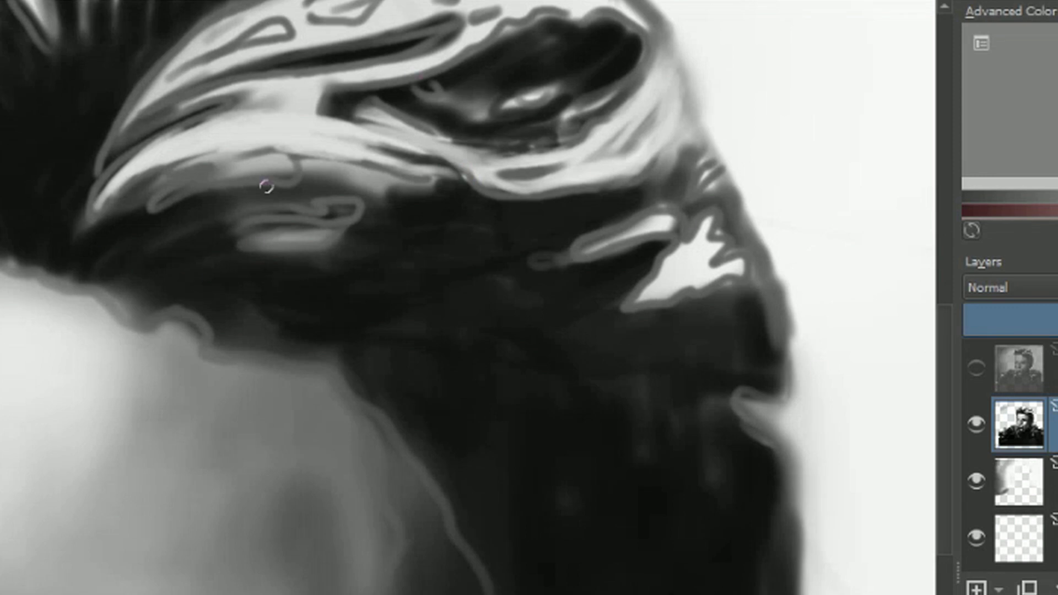
drag(320, 223, 441, 222)
mouse_move(388, 199)
mouse_down()
mouse_move(425, 196)
mouse_move(428, 182)
mouse_move(380, 171)
mouse_move(356, 185)
mouse_move(331, 160)
mouse_move(449, 184)
mouse_up()
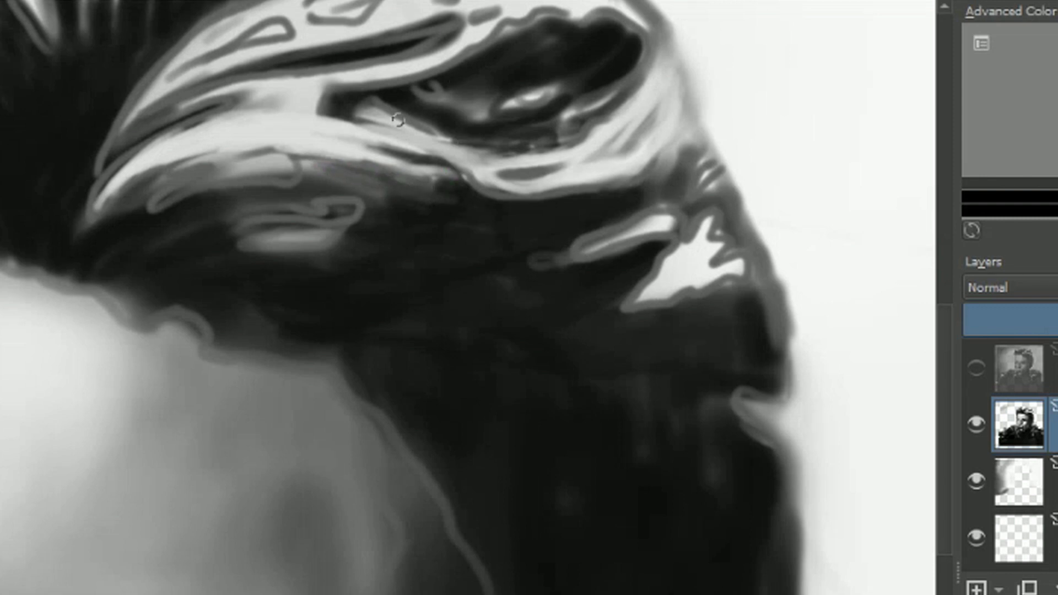
Step: Paint dark strands along the underside of the dark oval patch and blend the tapered join where the light streak narrows
mouse_move(345, 104)
mouse_down()
mouse_move(399, 115)
mouse_move(331, 105)
mouse_move(399, 119)
mouse_move(334, 112)
mouse_move(386, 118)
mouse_move(348, 118)
mouse_move(386, 134)
mouse_move(366, 125)
mouse_move(482, 149)
mouse_move(406, 132)
mouse_move(475, 147)
mouse_move(416, 144)
mouse_move(488, 148)
mouse_move(473, 155)
mouse_move(524, 149)
mouse_up()
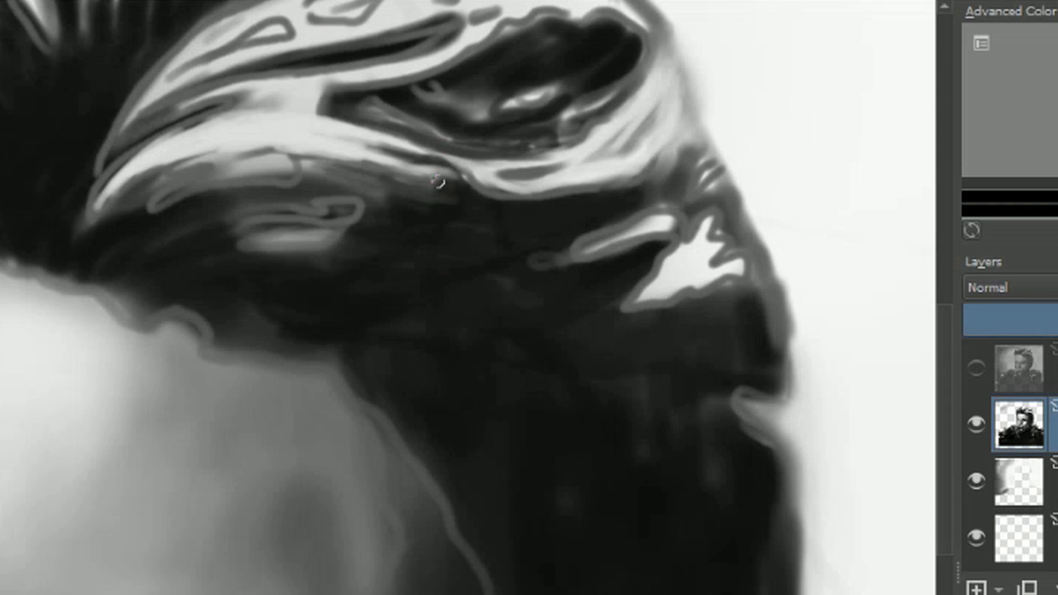
drag(431, 169, 479, 174)
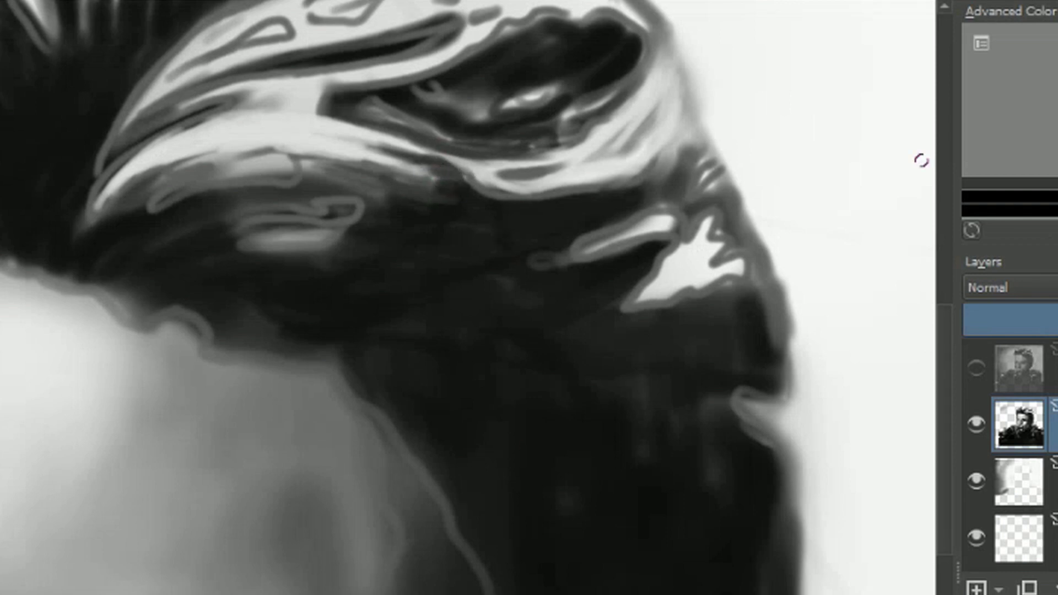
drag(427, 171, 453, 175)
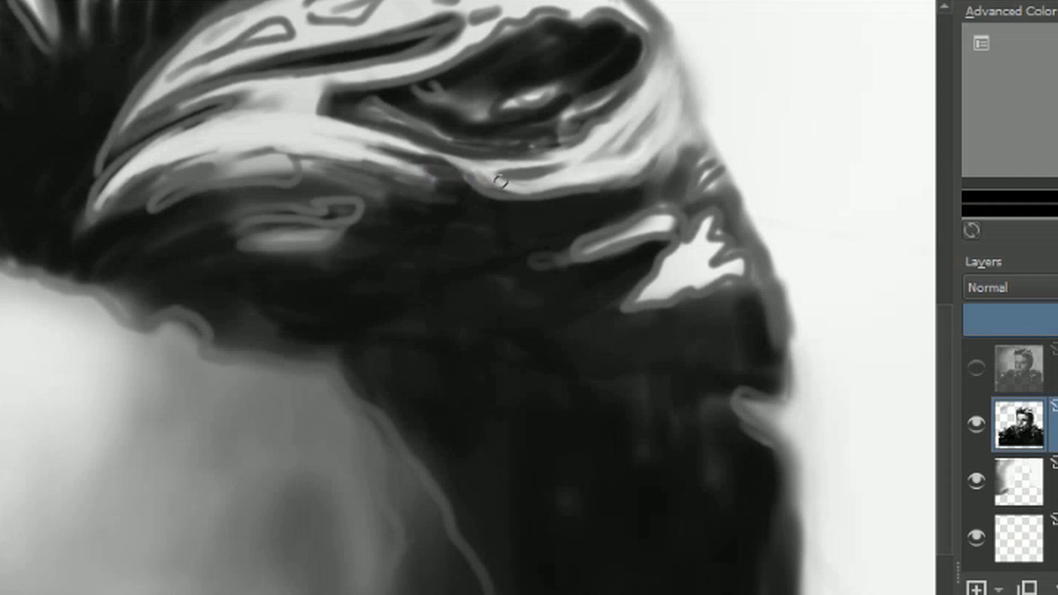
mouse_move(467, 173)
mouse_down()
mouse_move(523, 200)
mouse_move(483, 189)
mouse_move(578, 200)
mouse_up()
Step: Sample grey and light tones from the streak beside the dark oval patch and set the brush size to 12.27 px
ctrl+click(376, 138)
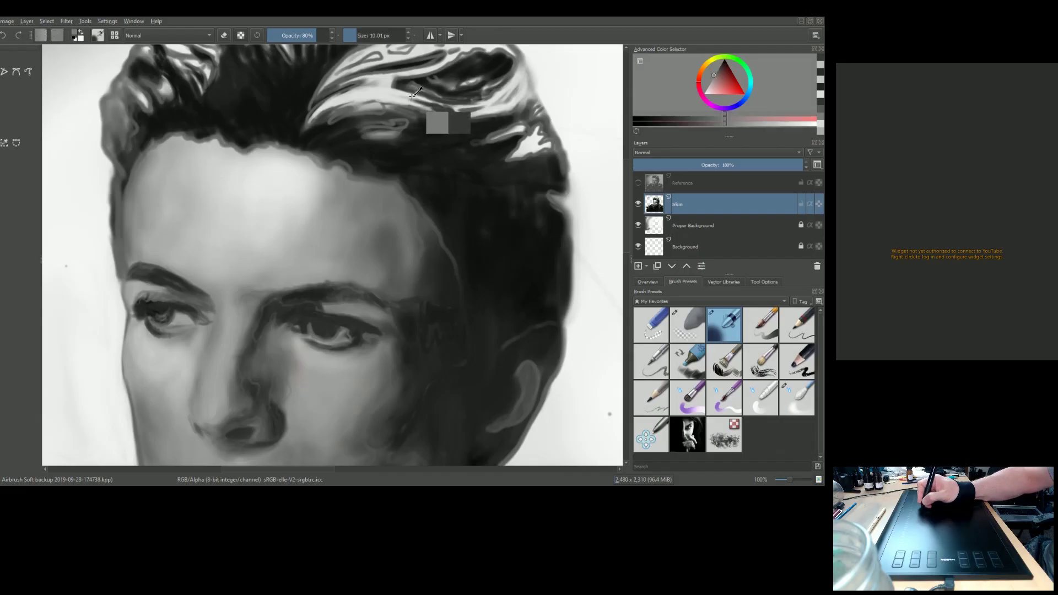
ctrl+click(416, 91)
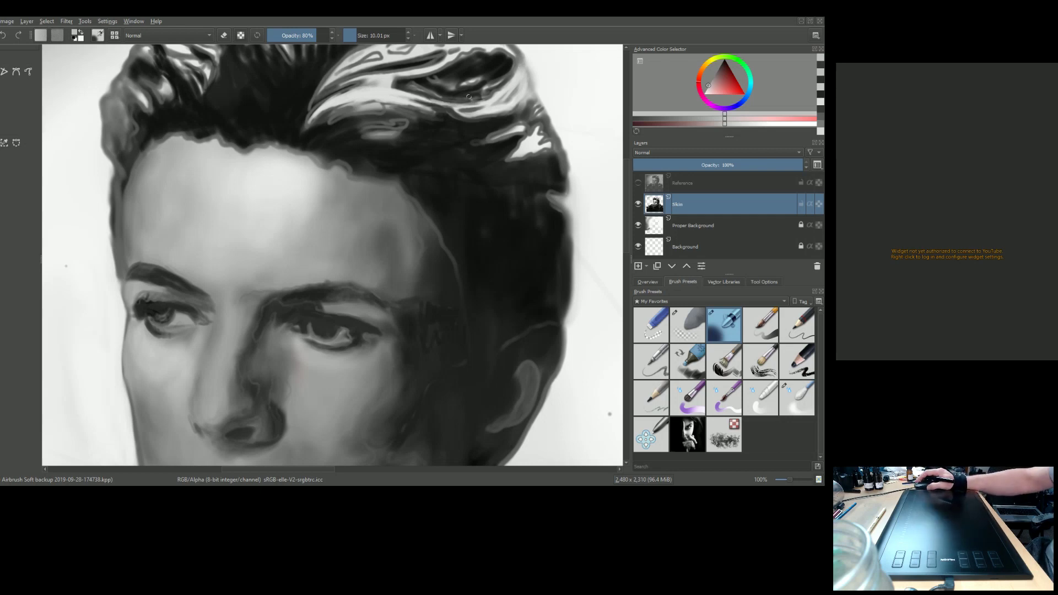
scroll(474, 93, down, 1)
scroll(474, 93, up, 1)
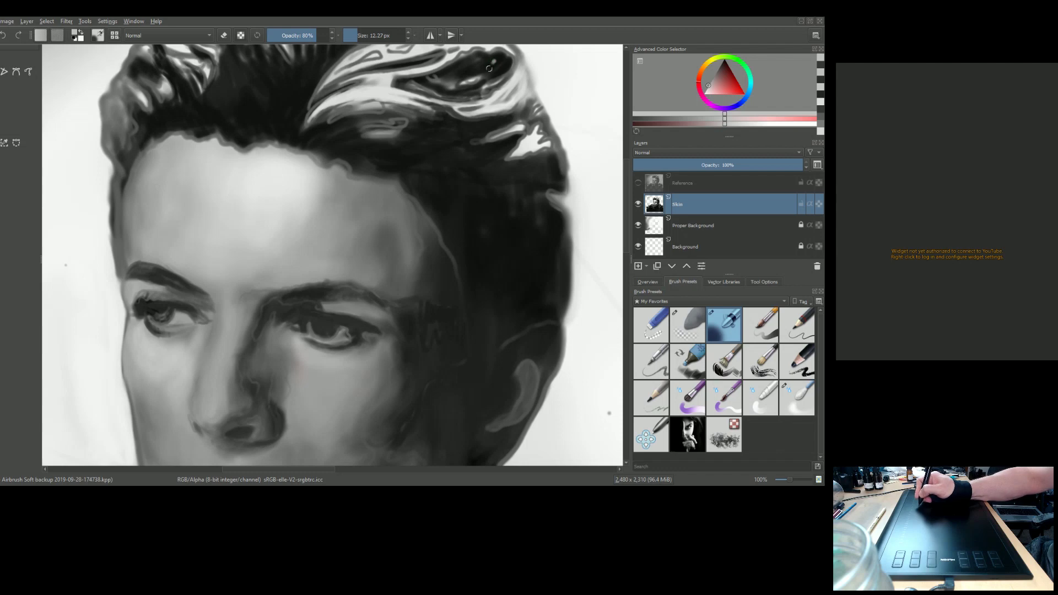
Step: Sample the dark hair tone, enlarge the brush to 44.40 px, and paint over the oval patch's highlights and the hair below the light streak
ctrl+click(478, 68)
mouse_move(481, 65)
shift+mouse_down()
mouse_move(465, 86)
mouse_move(479, 84)
mouse_move(450, 86)
mouse_move(469, 73)
mouse_move(414, 86)
mouse_move(471, 82)
mouse_move(450, 80)
mouse_move(496, 65)
mouse_move(446, 92)
mouse_move(496, 77)
shift+mouse_up()
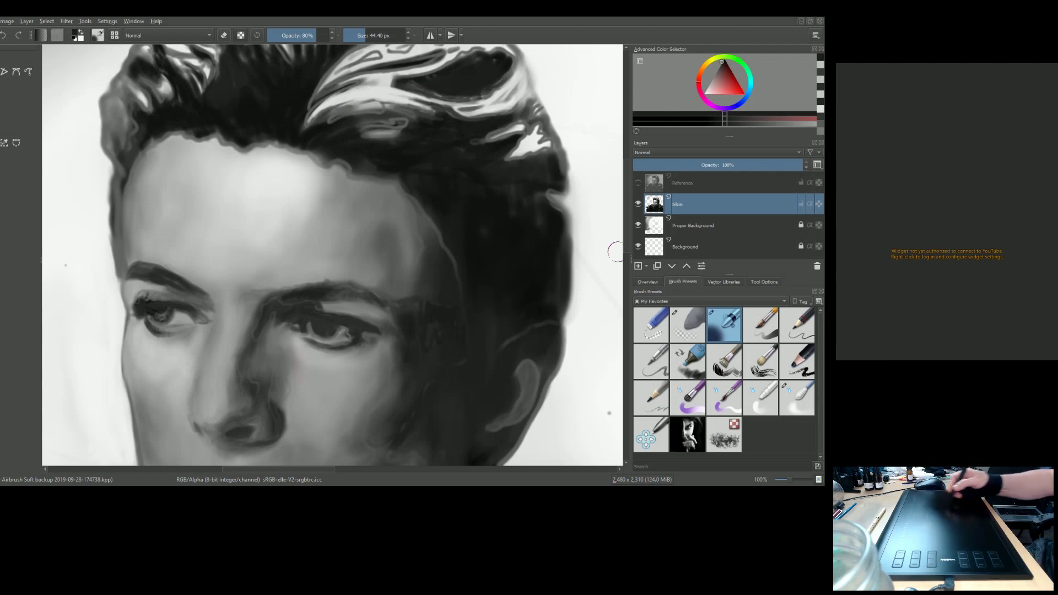
mouse_move(450, 125)
mouse_down()
mouse_move(510, 117)
mouse_move(524, 101)
mouse_move(505, 119)
mouse_up()
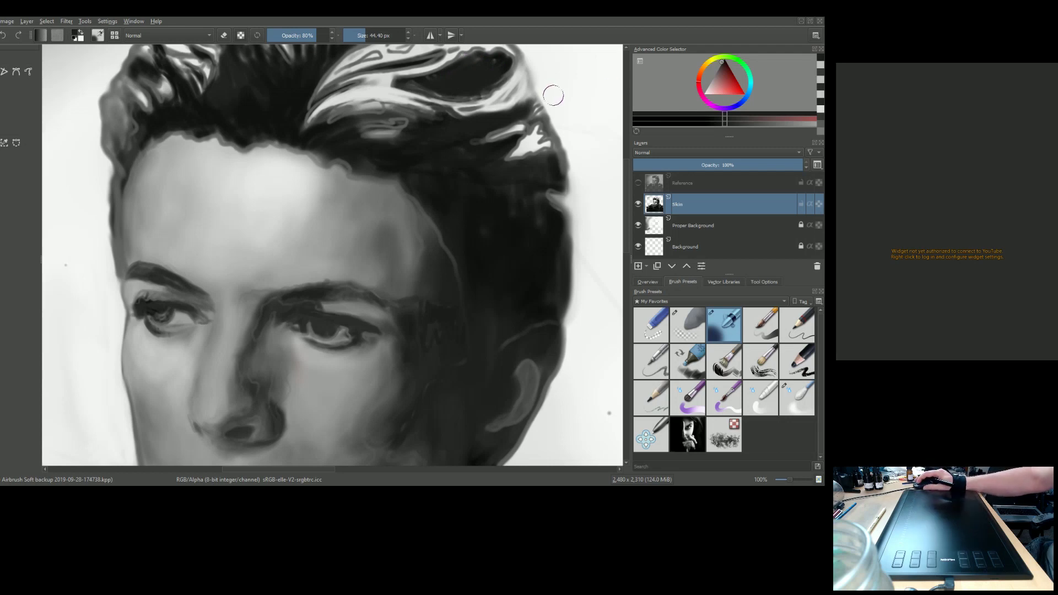
Step: Reduce the brush to 38.53 px and fill the oval patch in the hair with the dark tone out to its edges
drag(470, 143, 456, 245)
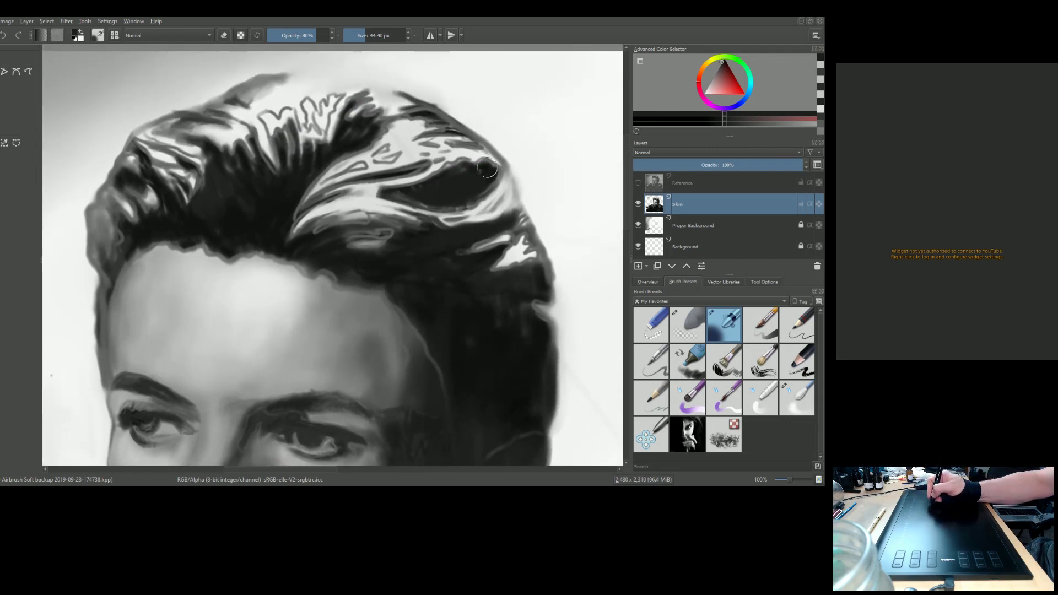
key(bracketleft)
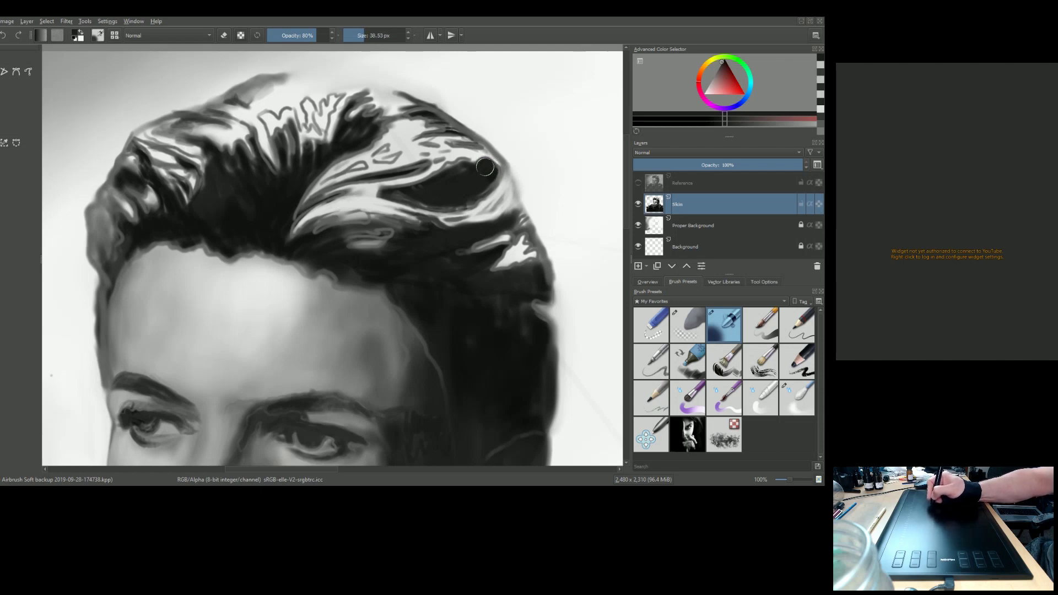
drag(486, 162, 383, 195)
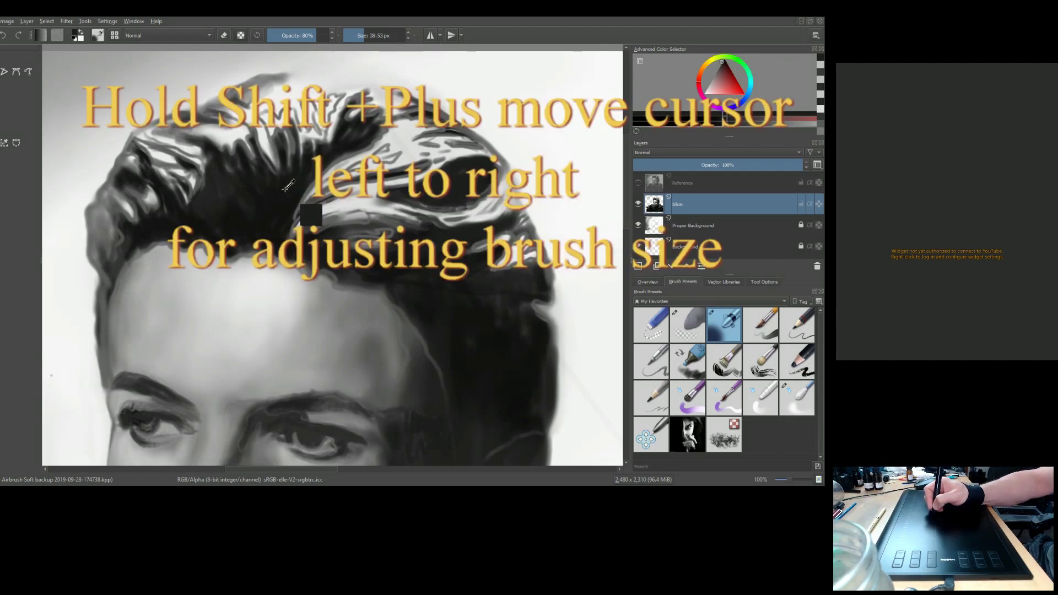
Step: Shrink the brush and darken the long narrow strand running from the oval patch toward the front of the hair
mouse_move(303, 212)
shift+mouse_down()
mouse_move(339, 193)
mouse_move(309, 206)
shift+mouse_up()
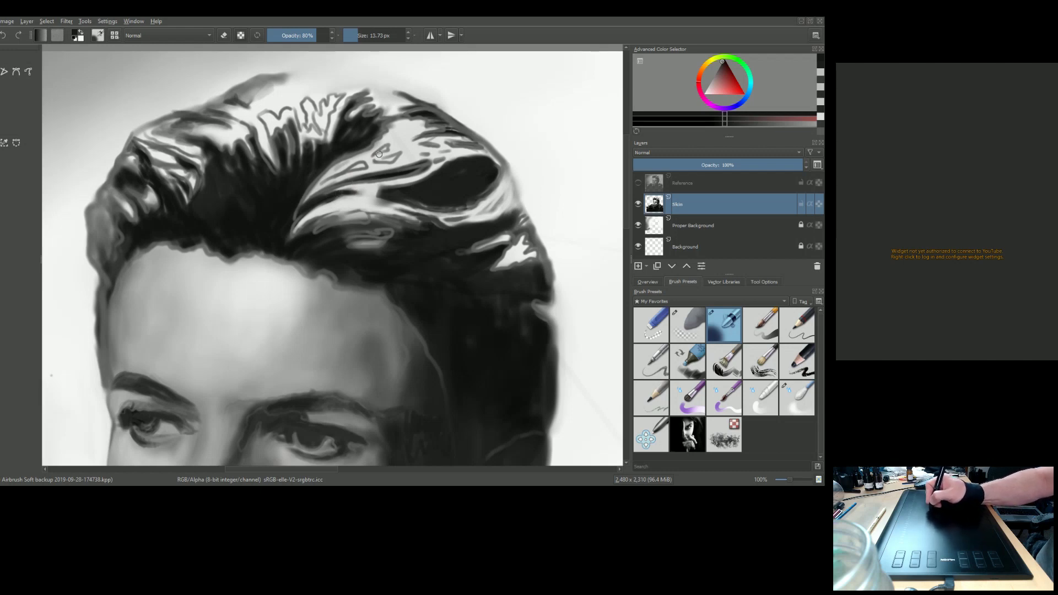
drag(390, 175, 422, 164)
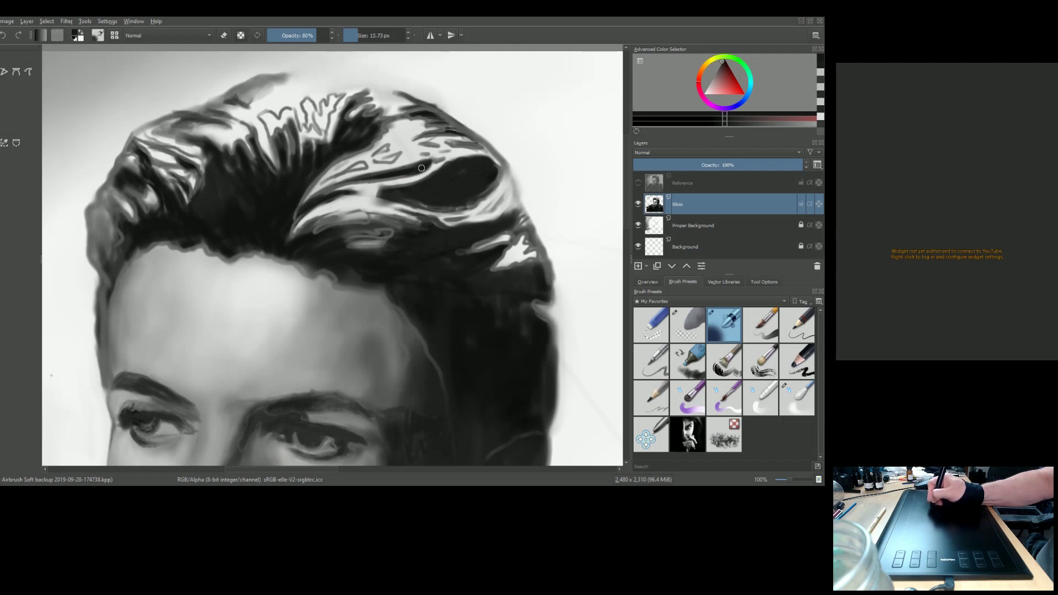
drag(426, 166, 360, 185)
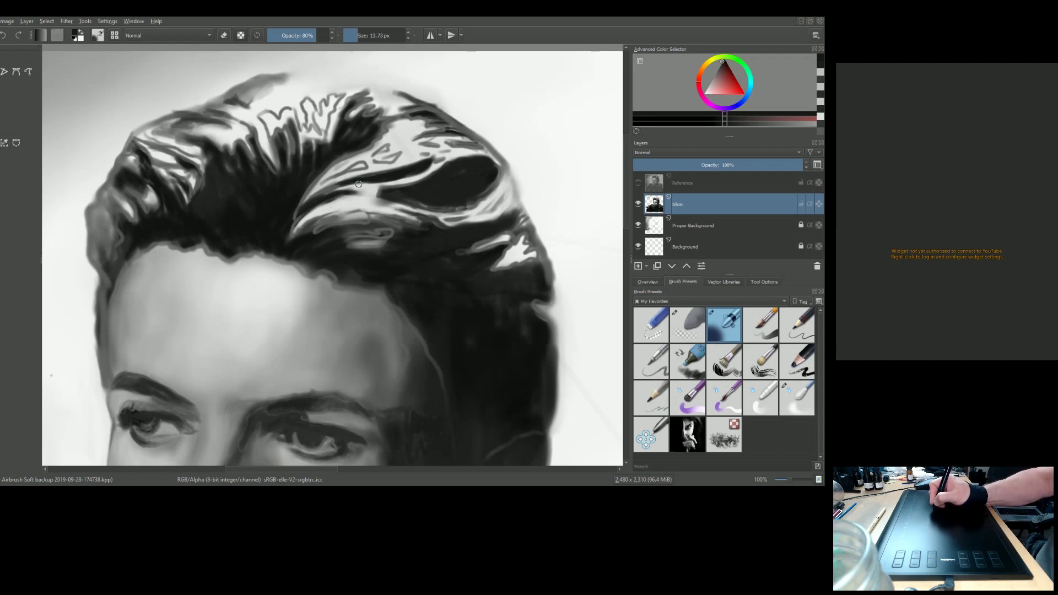
Step: Set the brush size to 8.49 px and paint fine dark strands at the front end of the long dark strand
key(bracketleft)
key(bracketleft)
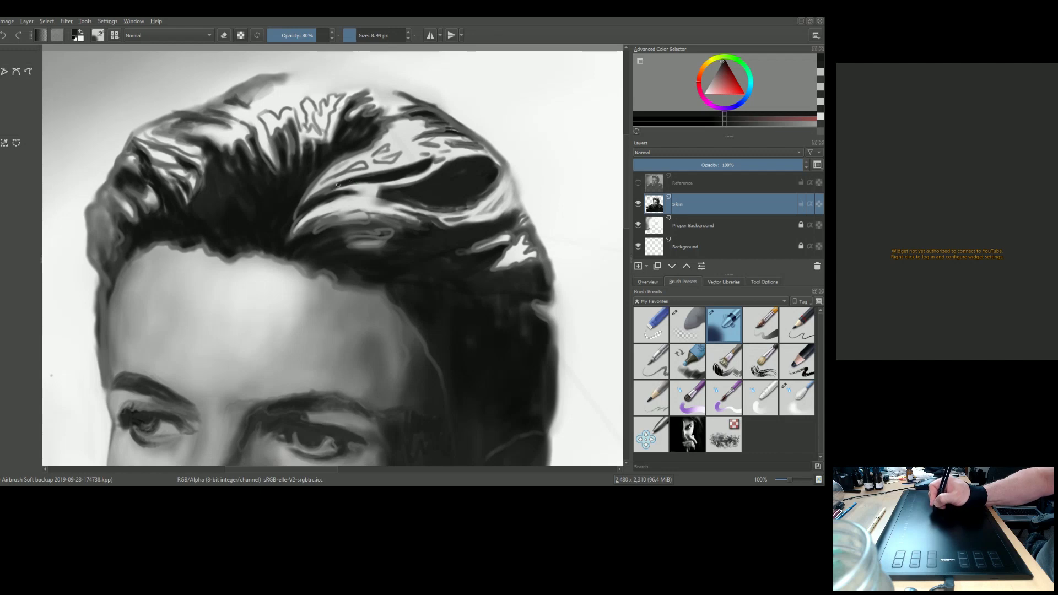
drag(338, 185, 342, 184)
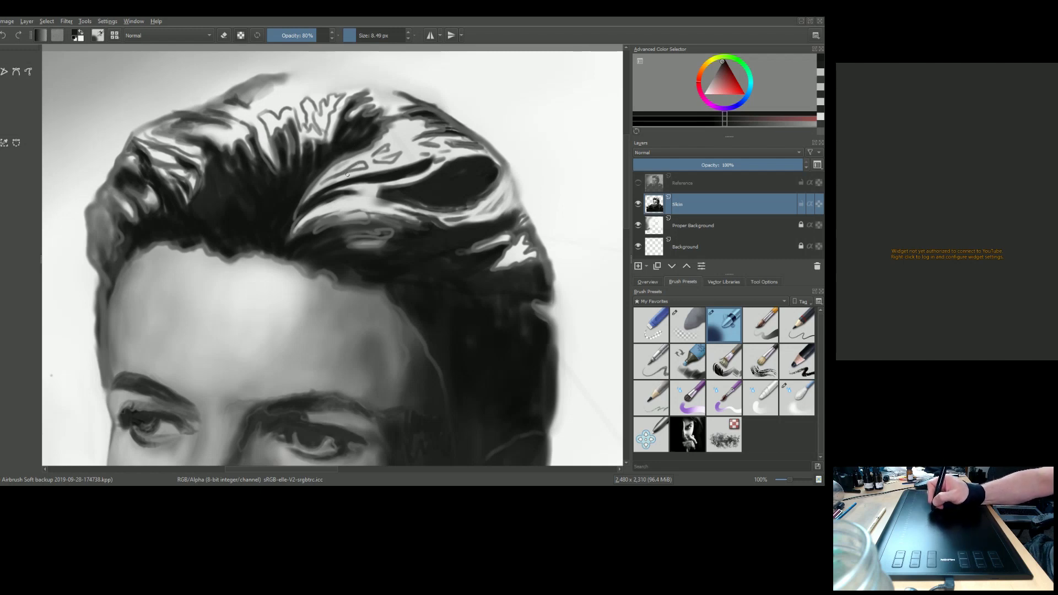
drag(330, 181, 335, 177)
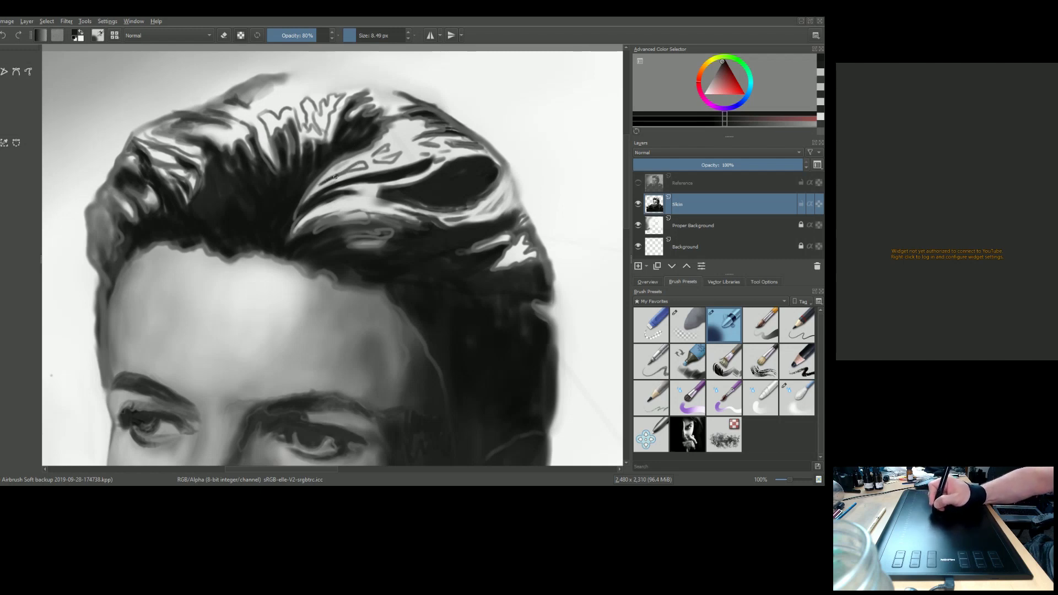
drag(332, 177, 320, 185)
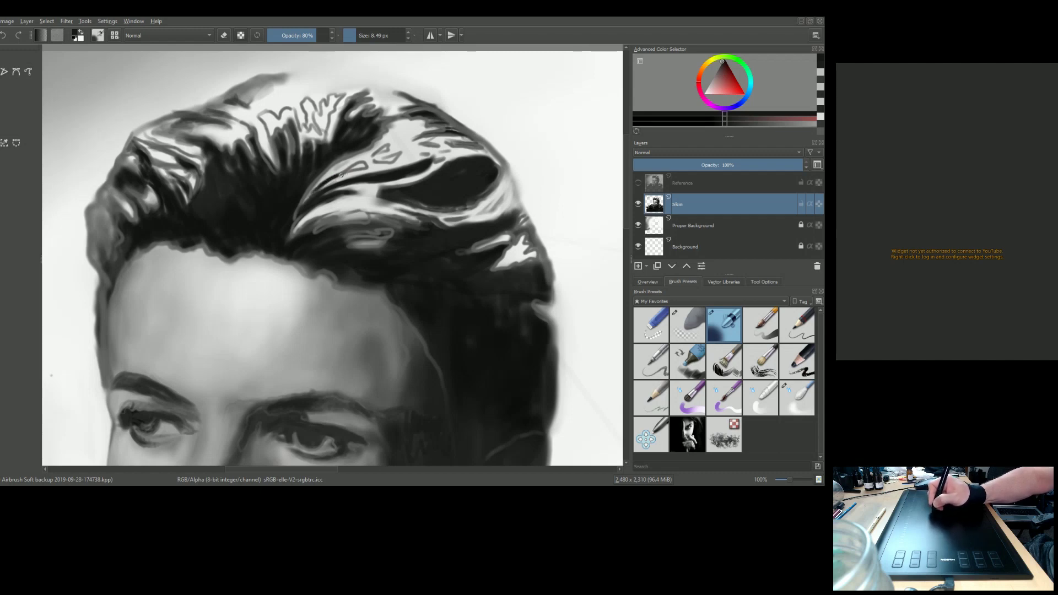
Step: Fill the two small outlined shapes above the long dark strand with the dark tone, and sample the adjoining mid grey
drag(357, 168, 362, 169)
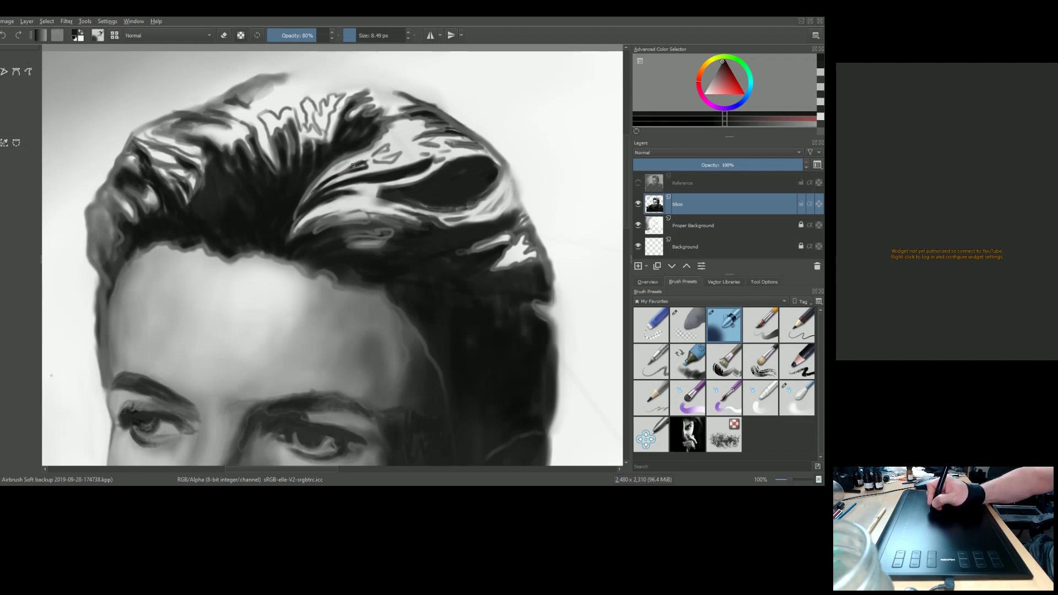
drag(362, 160, 351, 168)
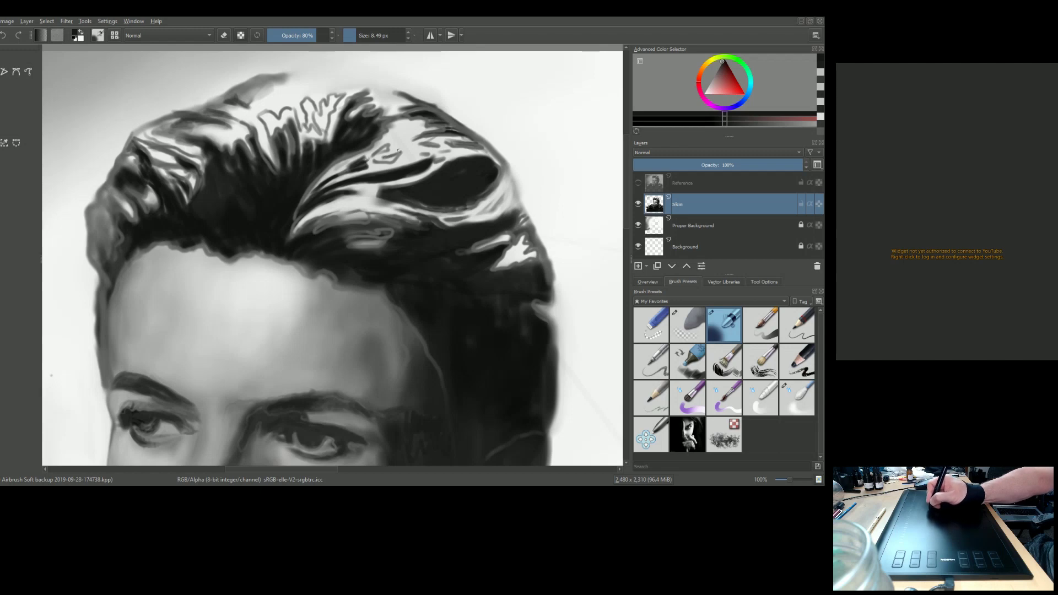
mouse_move(389, 155)
mouse_down()
mouse_move(380, 159)
mouse_move(401, 153)
mouse_move(372, 161)
mouse_move(394, 158)
mouse_move(381, 163)
mouse_up()
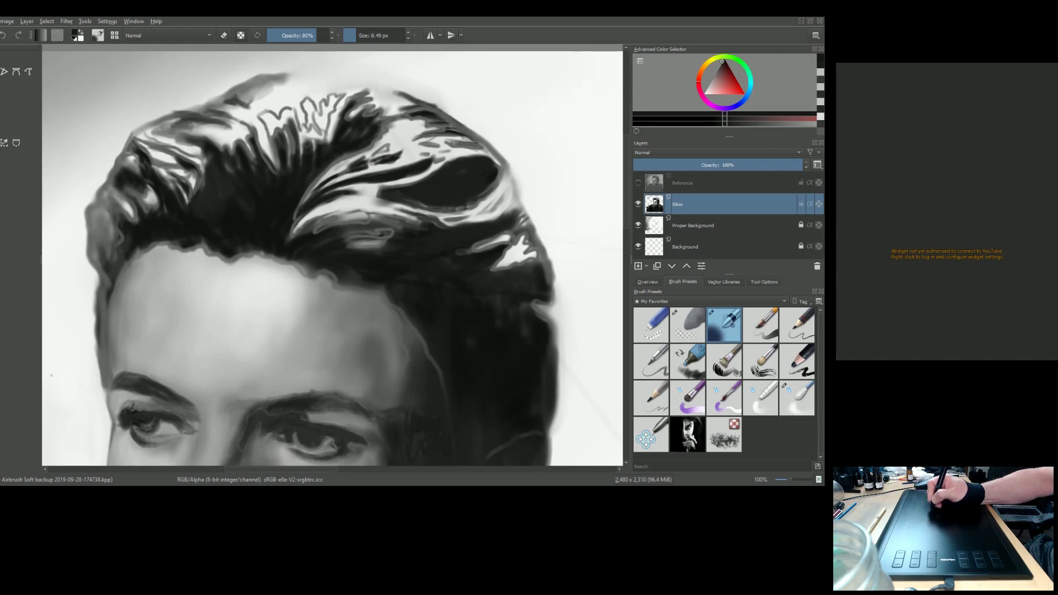
ctrl+click(386, 150)
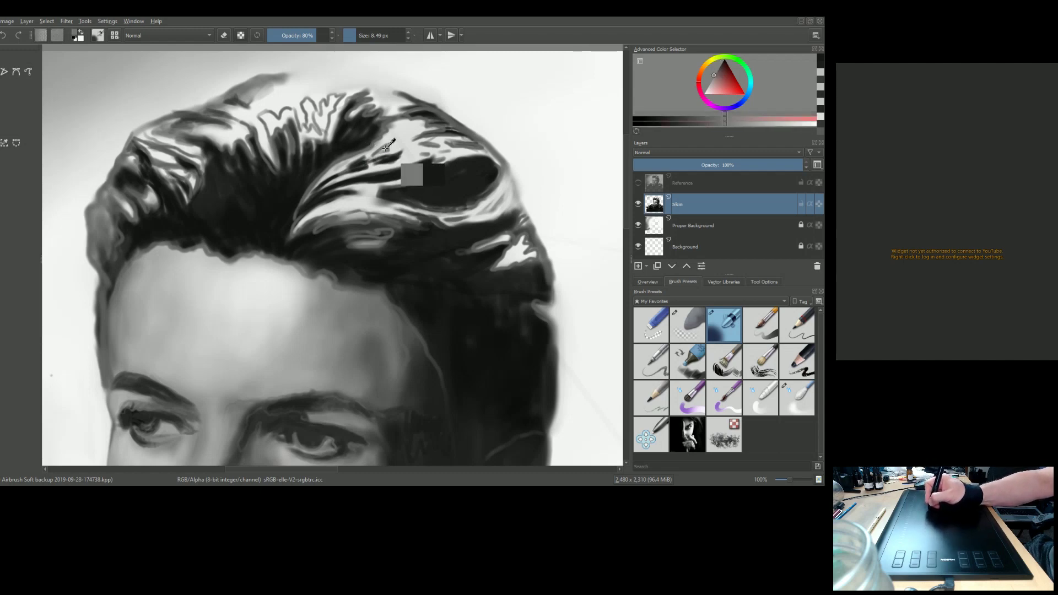
Step: Enlarge the brush slightly, sample the dark hair tone and paint a dark strand above the long dark strand in the swept-back section
key(bracketright)
ctrl+click(370, 128)
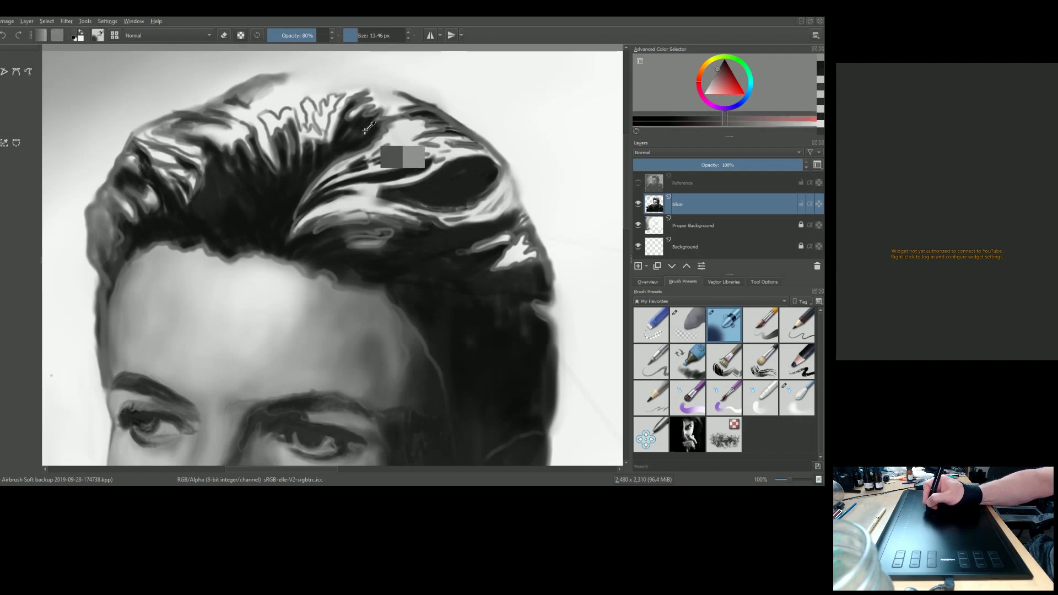
ctrl+click(373, 134)
mouse_move(380, 150)
mouse_down()
mouse_move(390, 140)
mouse_move(337, 171)
mouse_move(368, 155)
mouse_up()
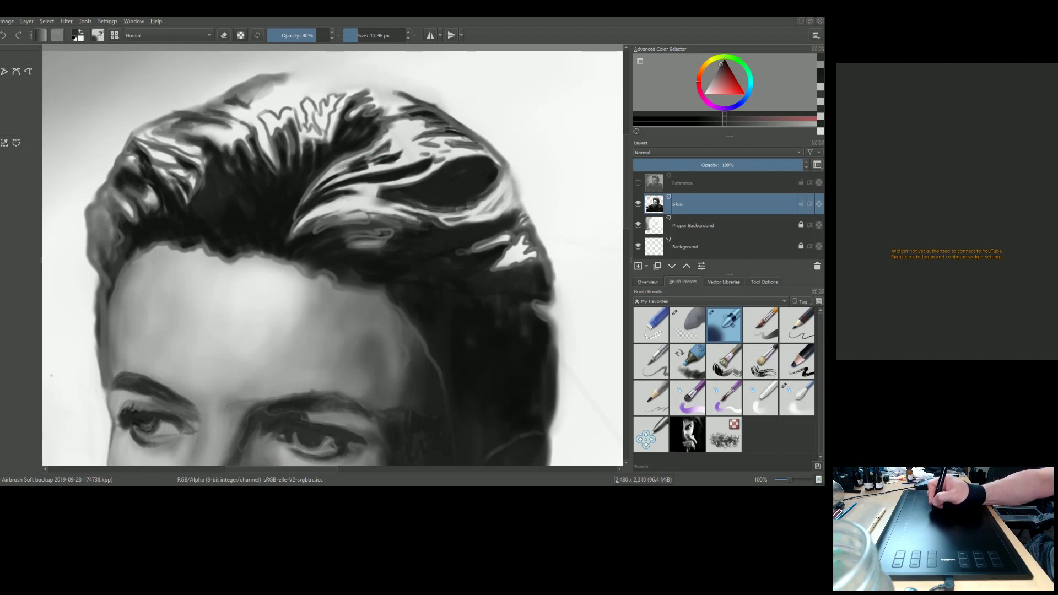
Step: Sample the mid grey from the lower hair and tone the light strands at the front end of the swept-back section
ctrl+click(339, 218)
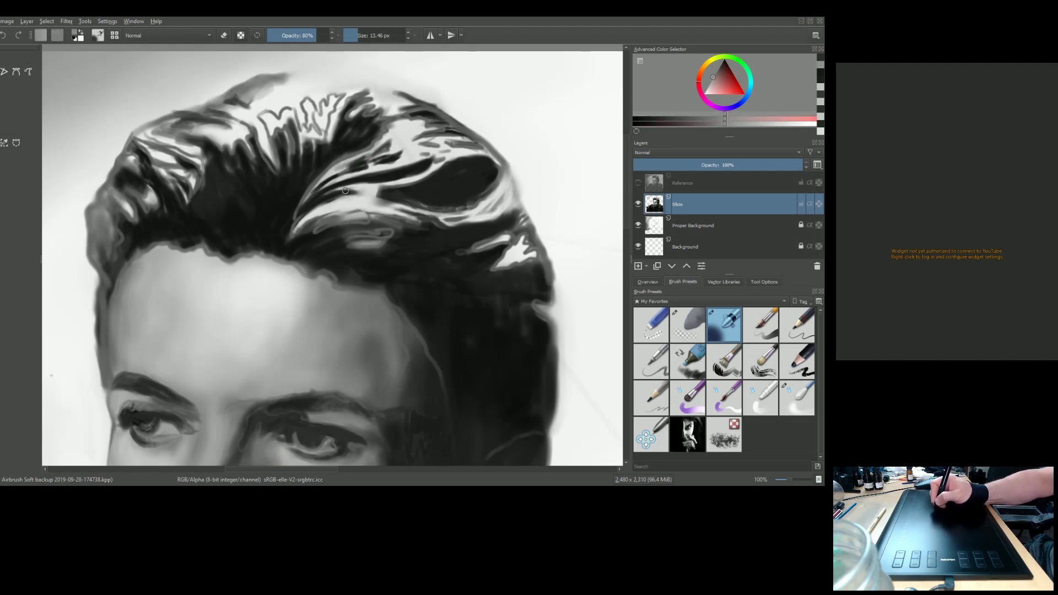
drag(341, 167, 289, 223)
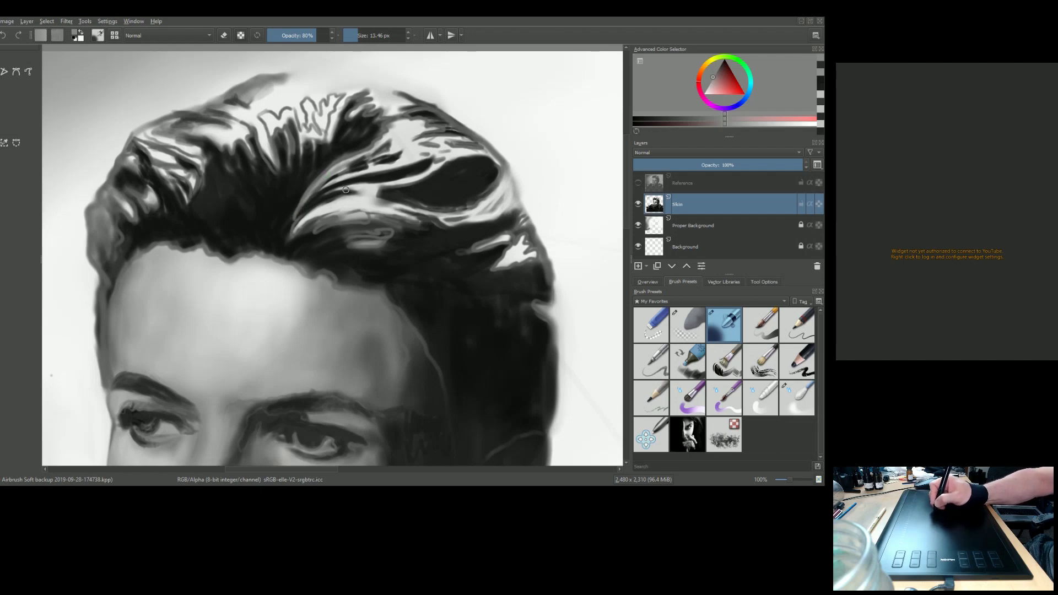
drag(352, 188, 349, 188)
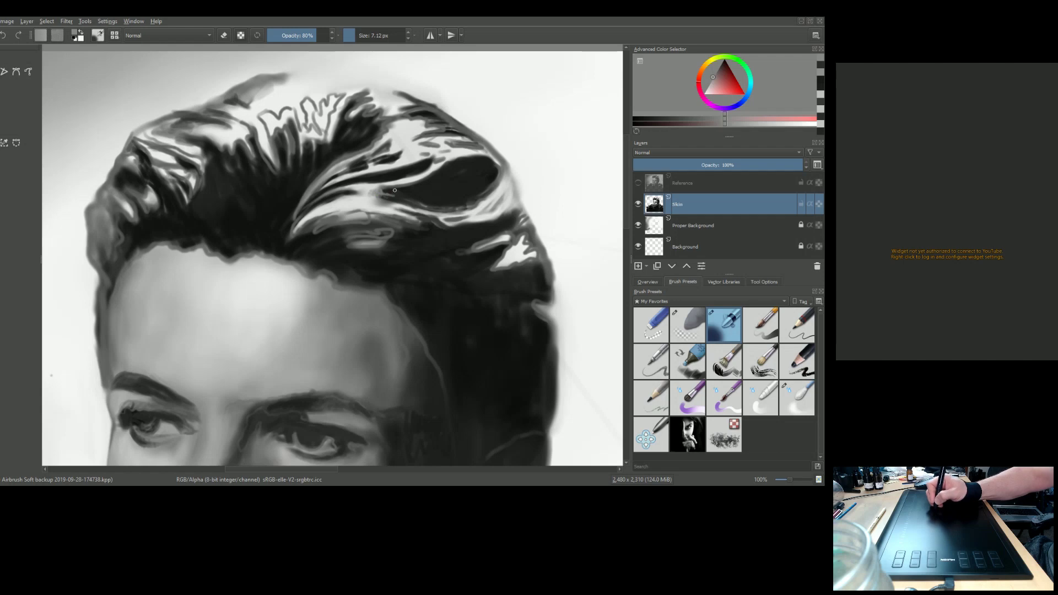
Step: Using the sampled dark tone at 15.01 px, darken the oval patch's lower edge and close the hair's top outline
shift+drag(426, 184, 431, 184)
ctrl+click(430, 185)
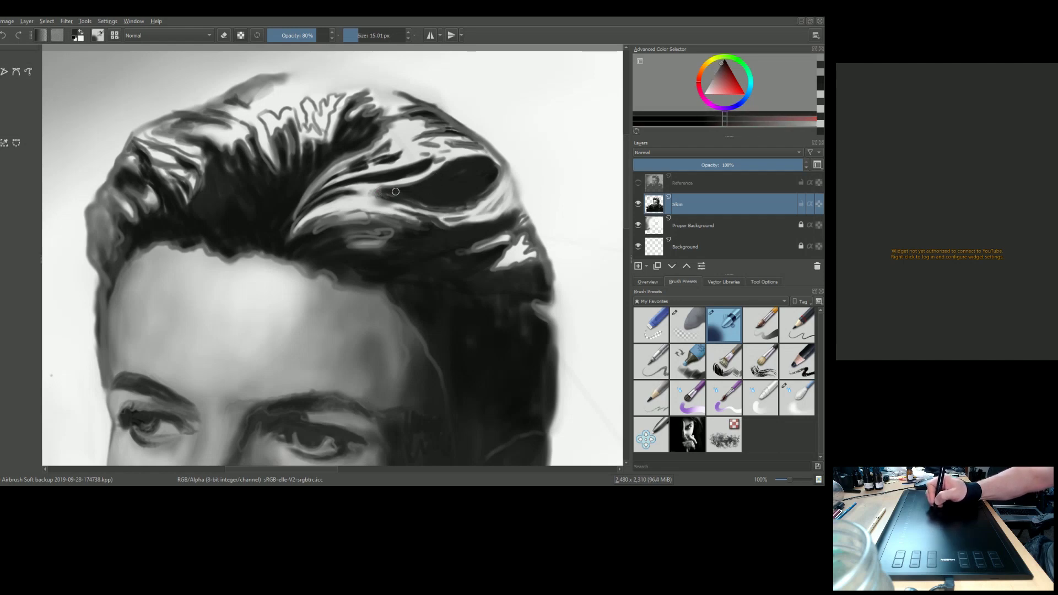
mouse_move(414, 200)
mouse_down()
mouse_move(442, 205)
mouse_move(406, 200)
mouse_move(483, 192)
mouse_move(497, 176)
mouse_move(463, 201)
mouse_up()
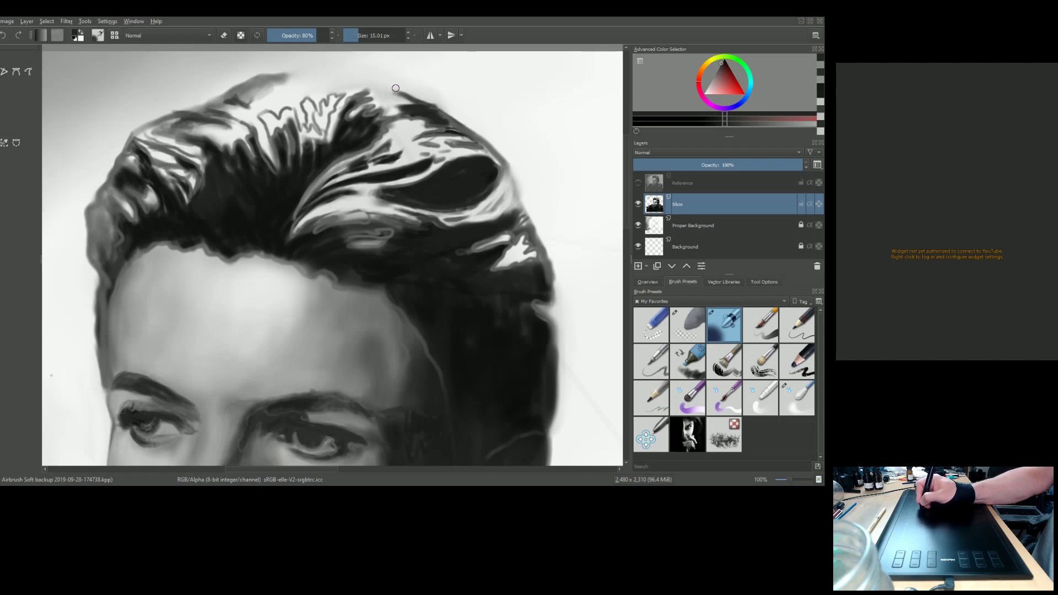
drag(395, 89, 365, 88)
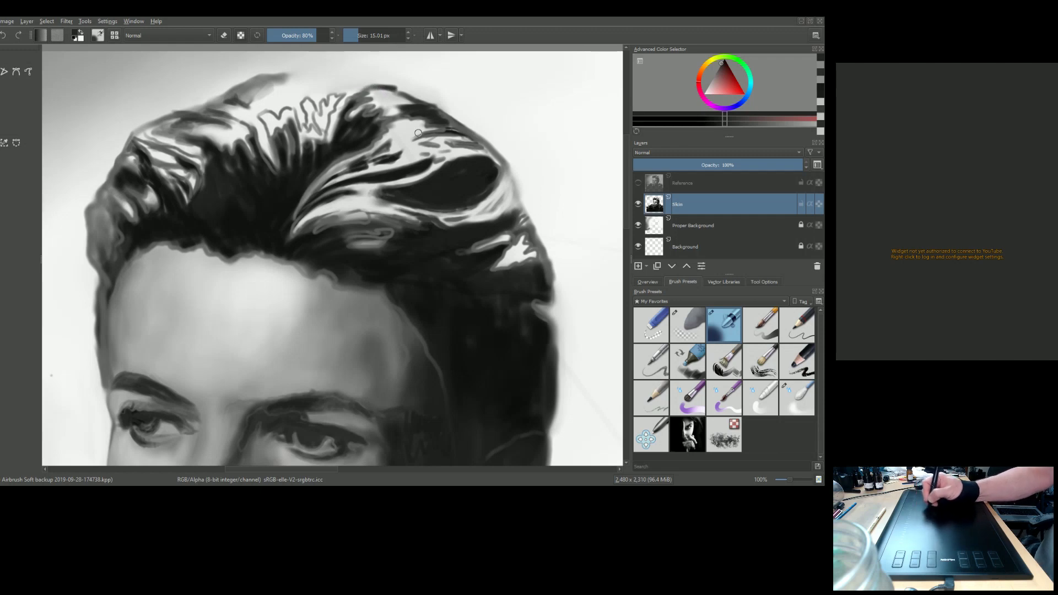
Step: Set the brush size to 13.18 px for the dark hair beside the white outlined locks
key(bracketright)
key(bracketright)
key(bracketright)
key(bracketright)
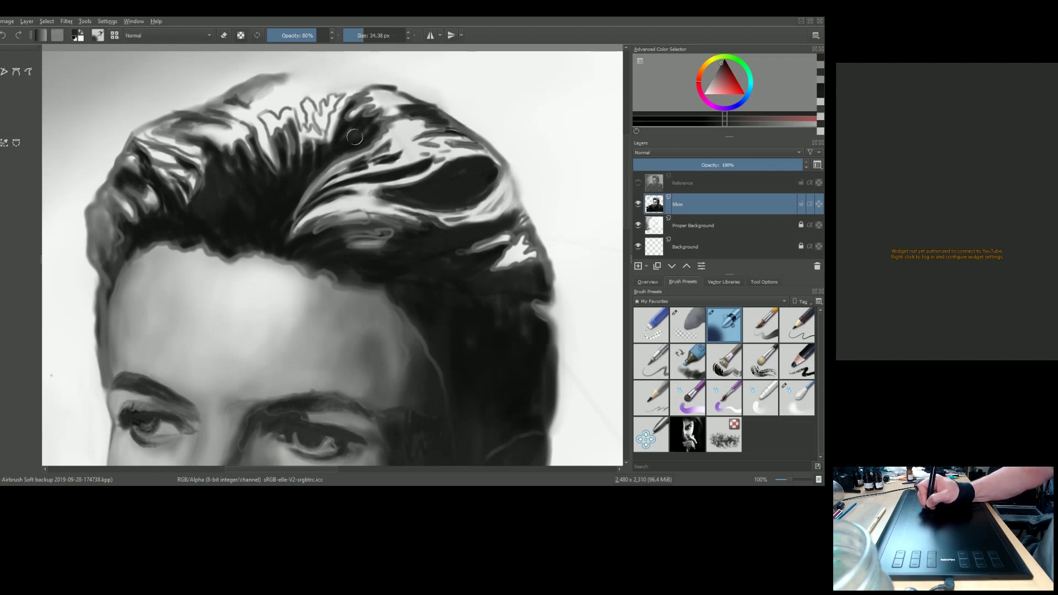
key(bracketleft)
key(bracketleft)
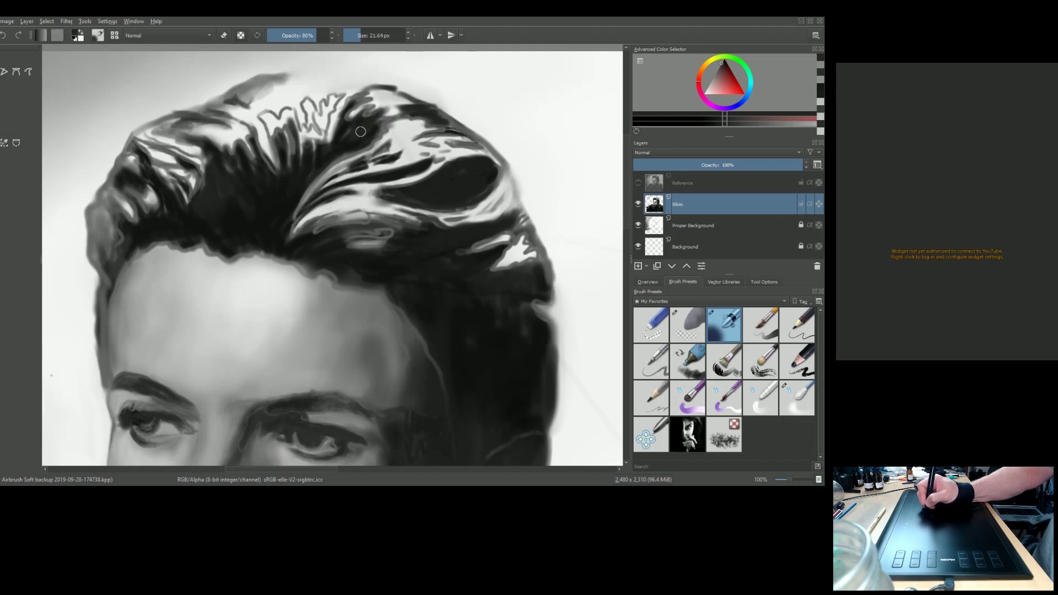
key(bracketleft)
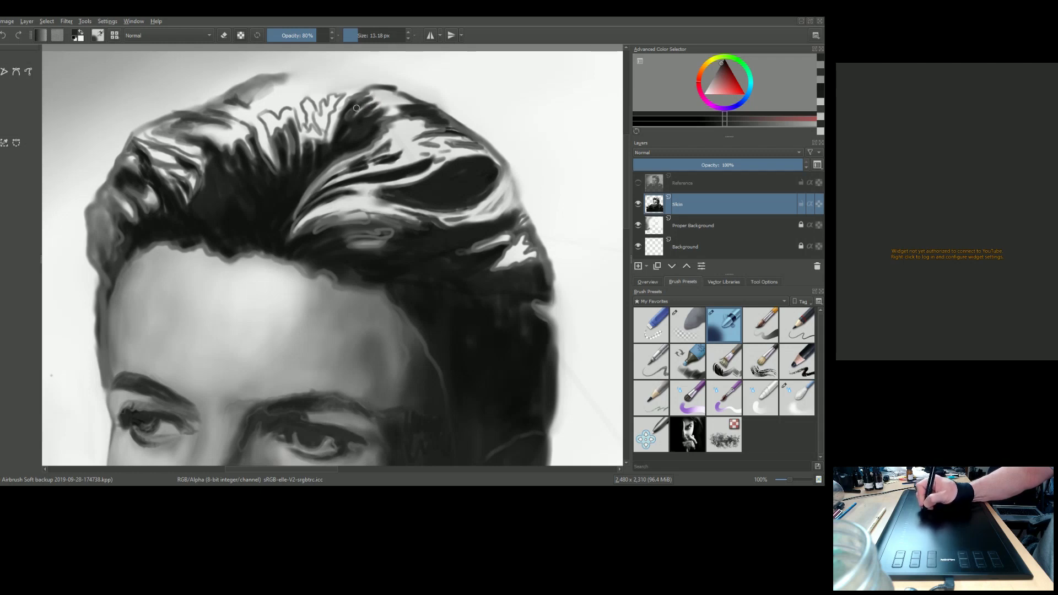
Step: Sample the mid grey at the hair's top edge and fill the middle outlined lock at the crown
scroll(473, 182, down, 1)
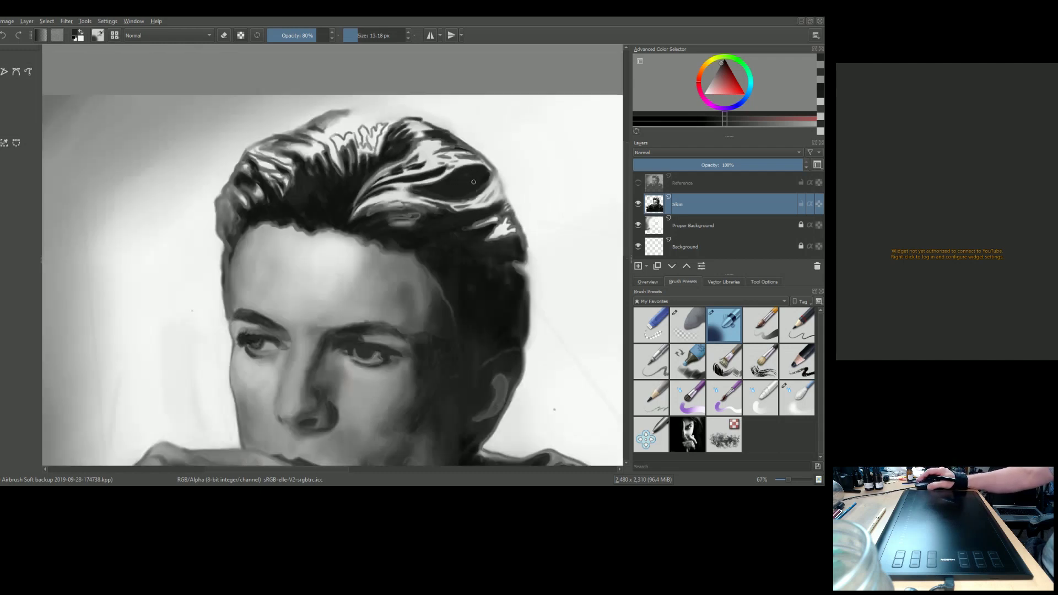
scroll(473, 182, down, 3)
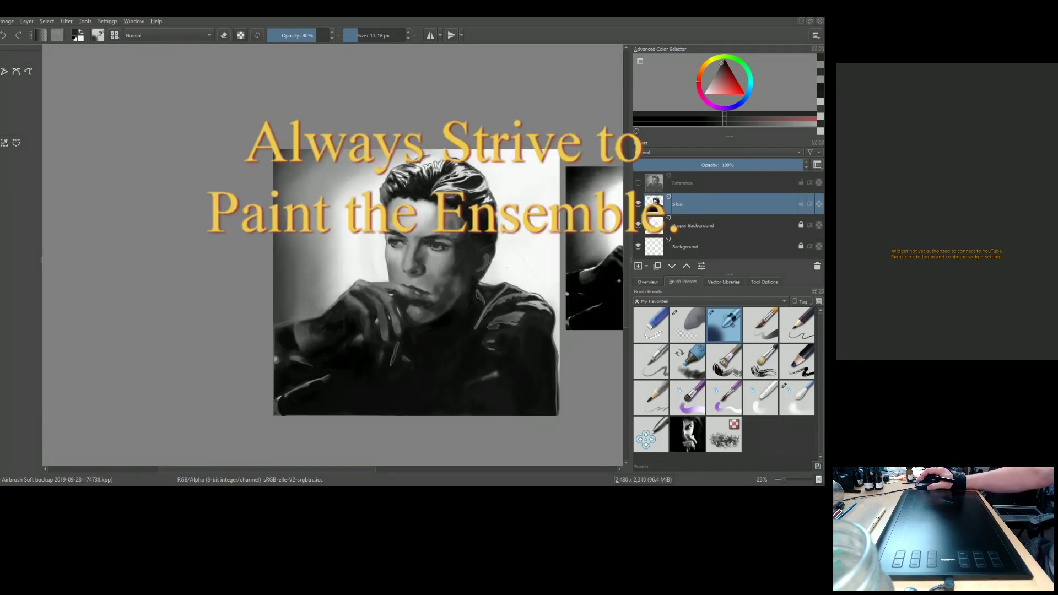
scroll(439, 182, up, 1)
scroll(457, 180, up, 2)
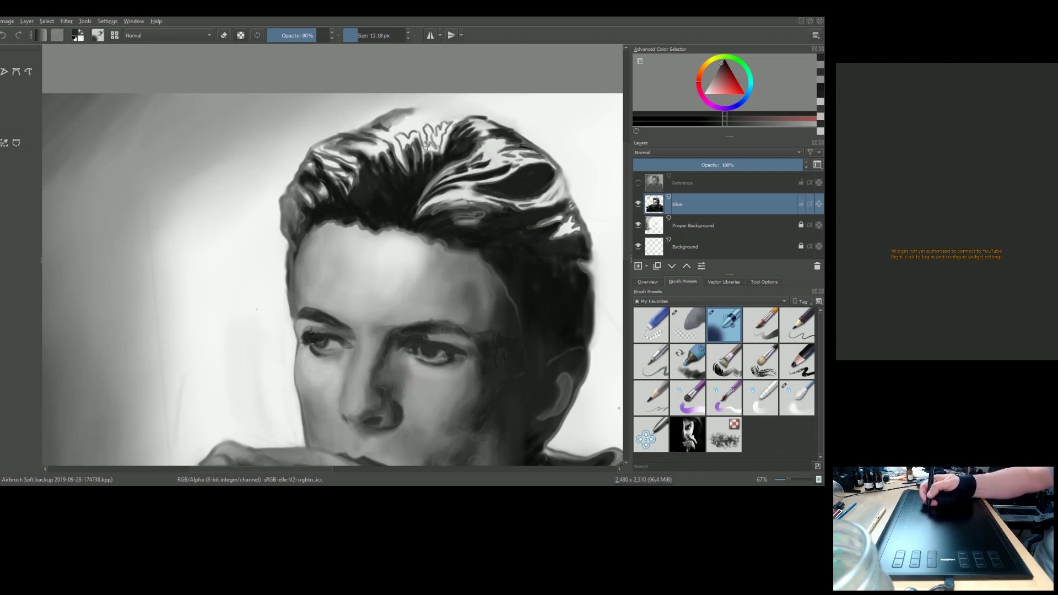
ctrl+click(393, 115)
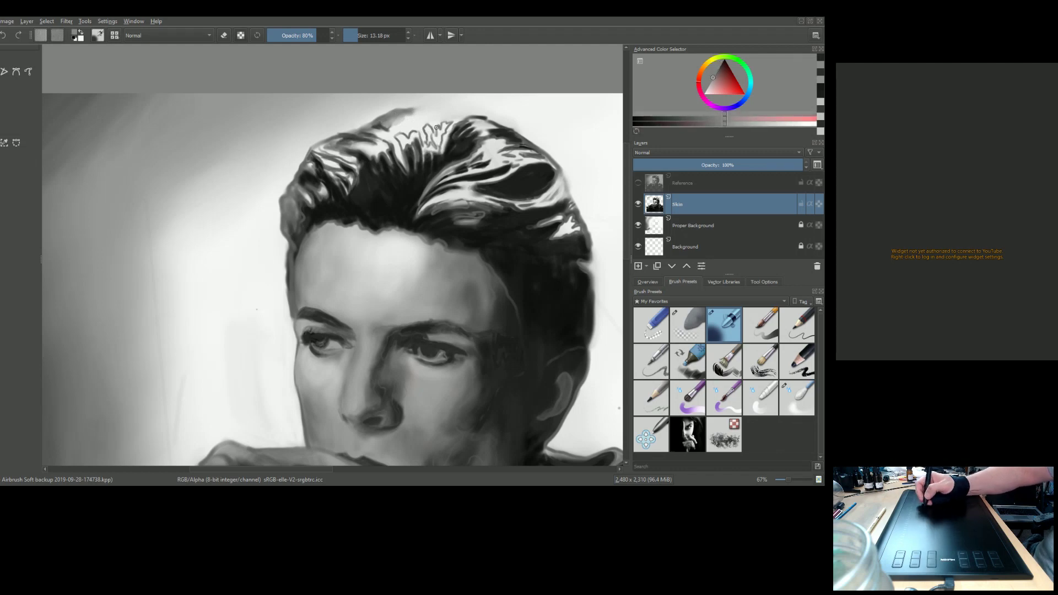
drag(430, 129, 428, 127)
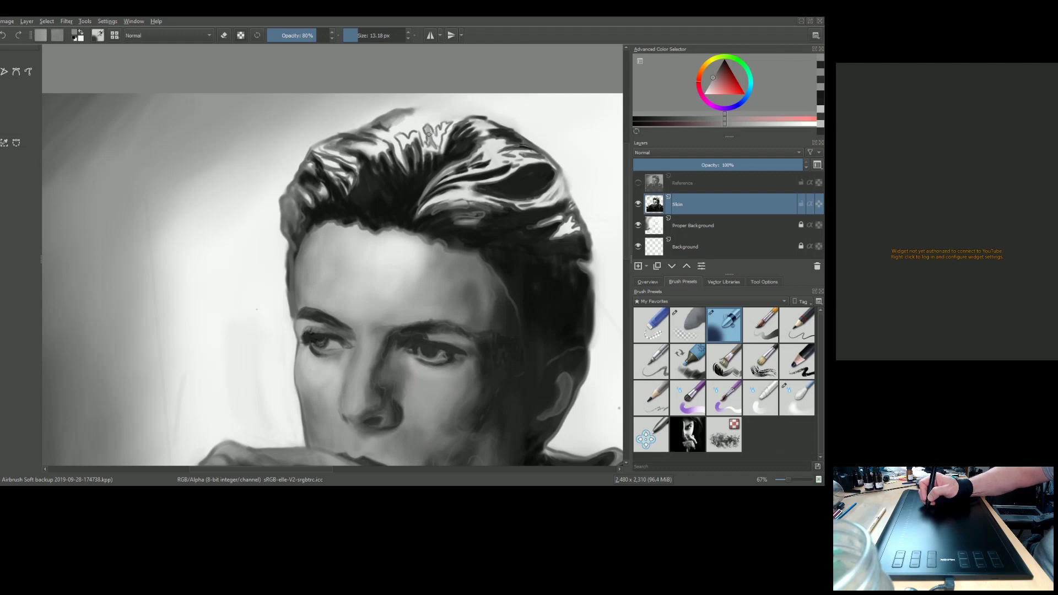
Step: Set the brush to 20.32 px and 70% opacity, and fill the remaining white outlined locks at the crown with mid grey
shift+drag(430, 133, 434, 140)
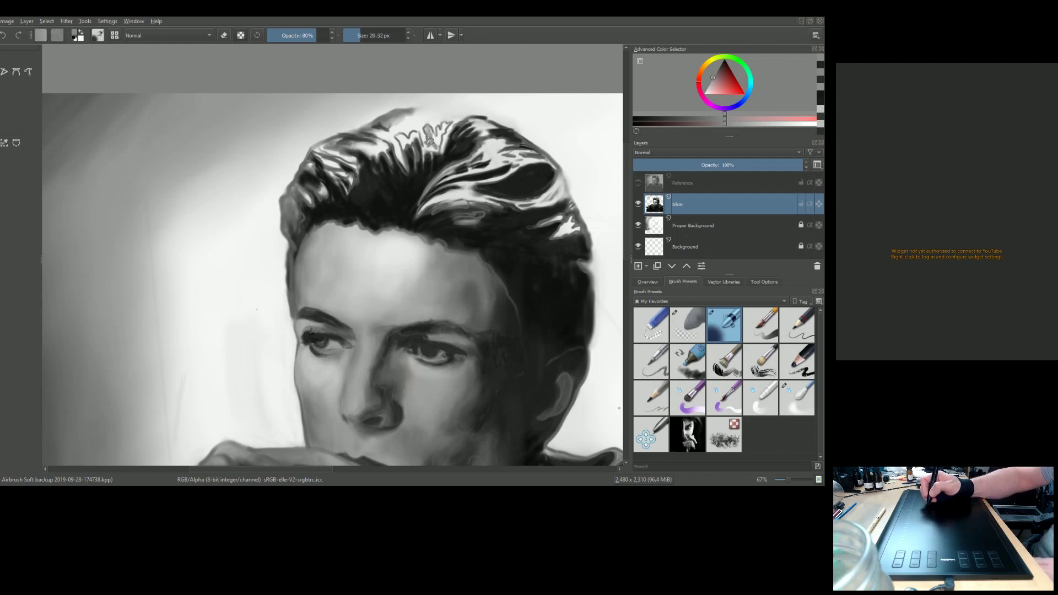
key(minus)
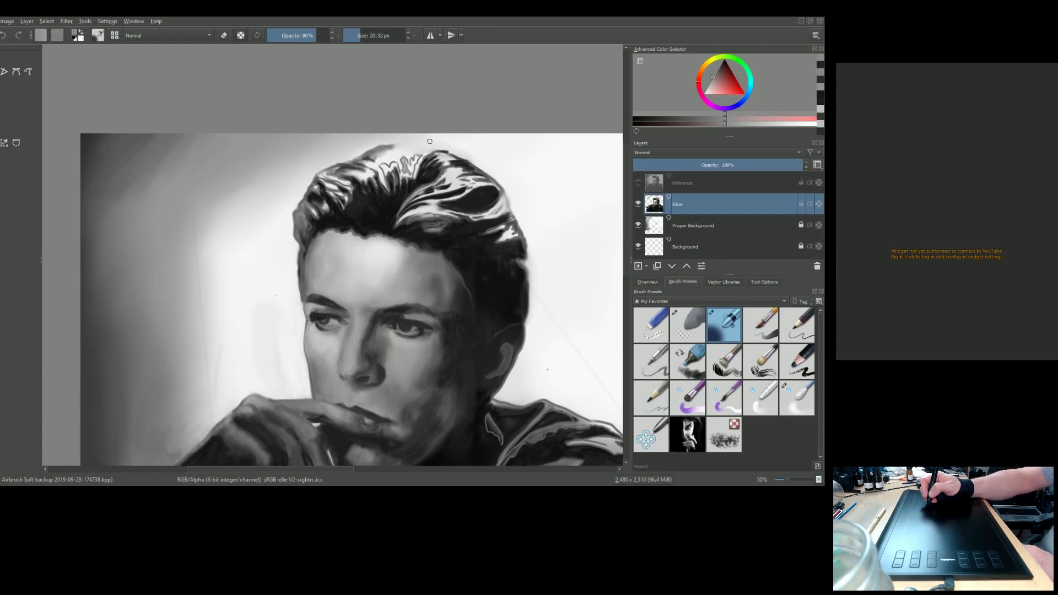
key(plus)
key(i)
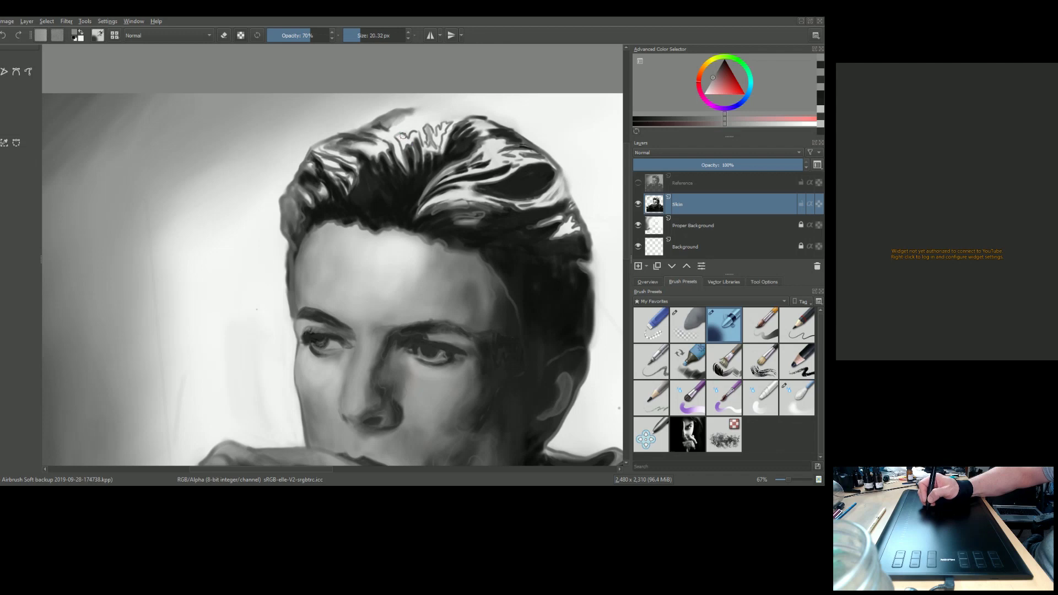
drag(396, 135, 418, 140)
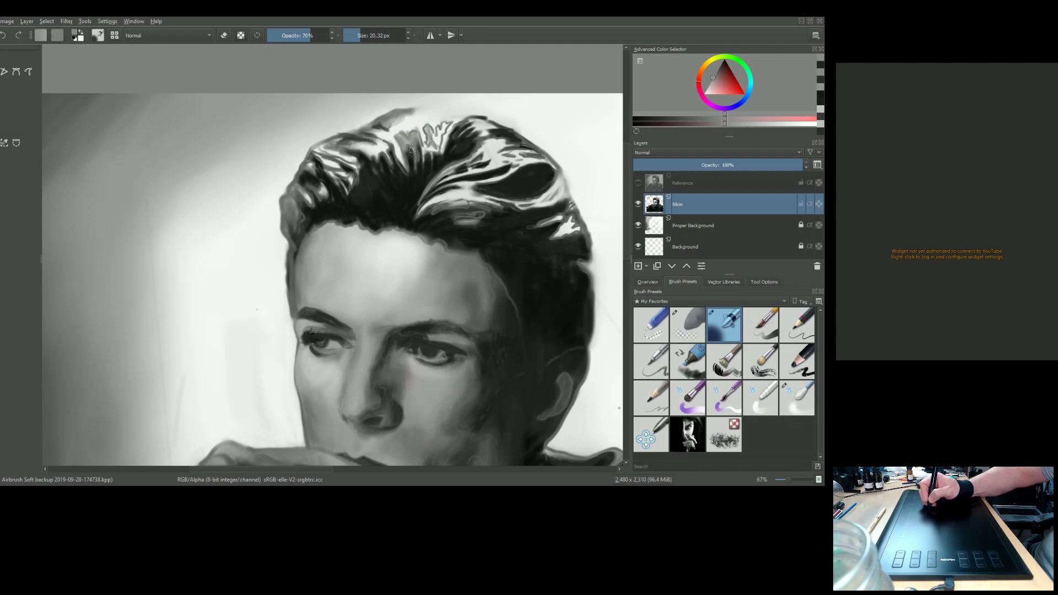
drag(419, 134, 426, 127)
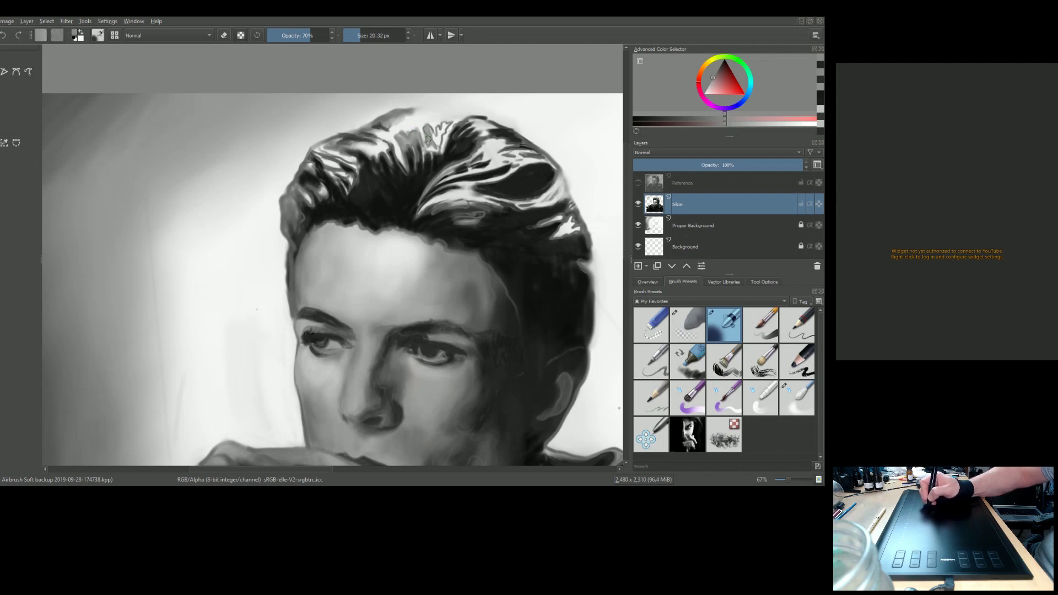
mouse_move(432, 128)
mouse_down()
mouse_move(439, 141)
mouse_move(445, 125)
mouse_move(437, 142)
mouse_up()
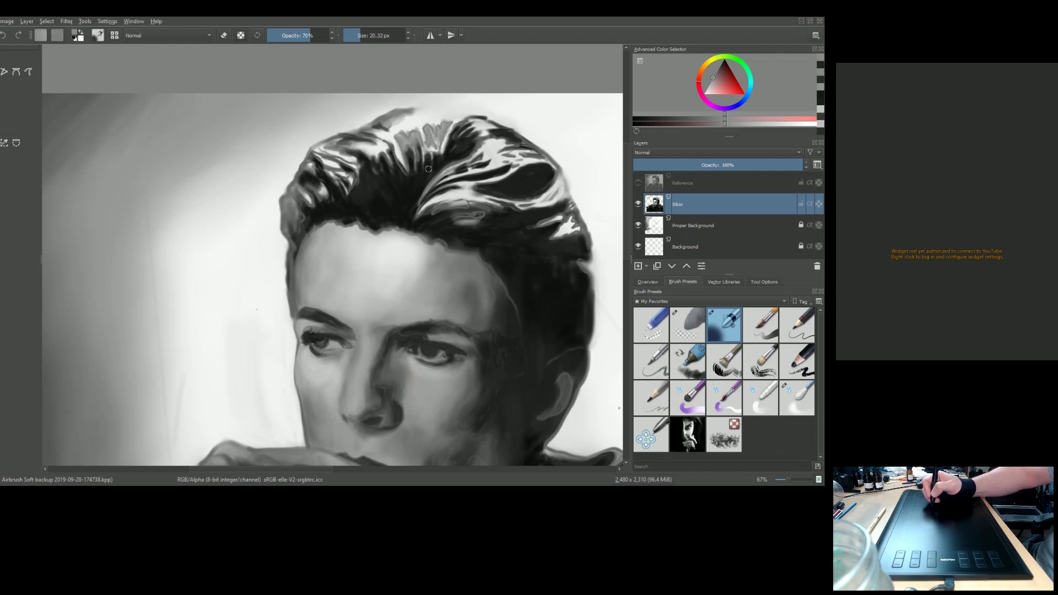
Step: Sample the light background tone for the upper edge of the grey locks, then the dark hair tone beside them
key(ctrl)
ctrl+click(413, 121)
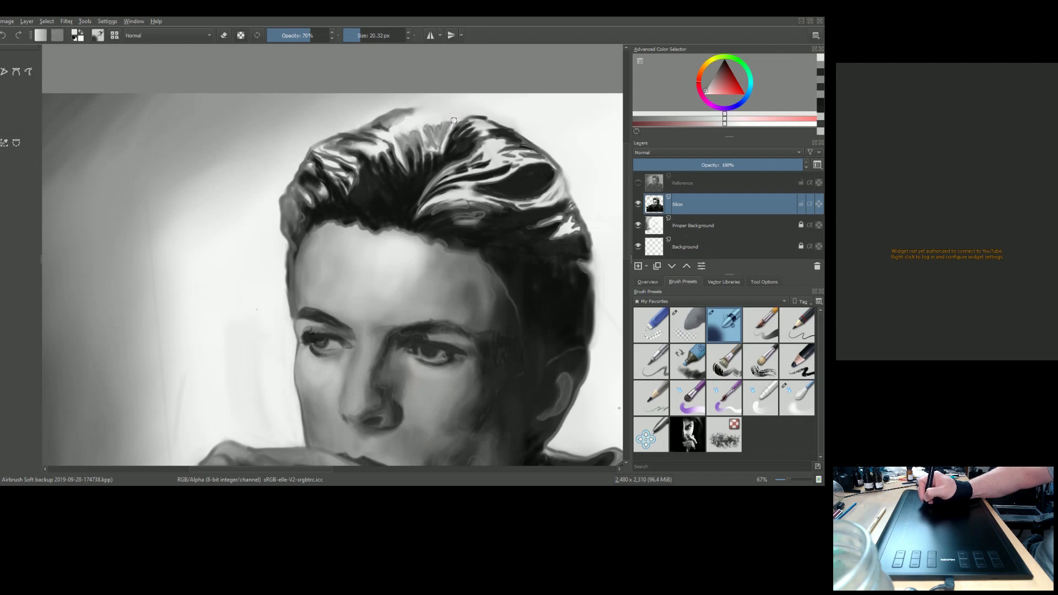
key(ctrl)
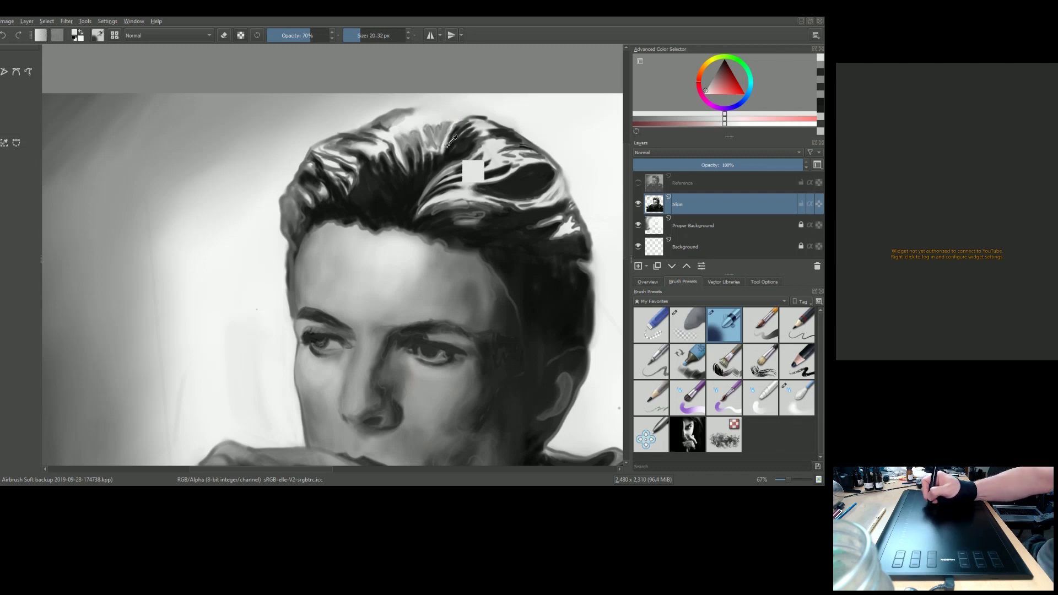
ctrl+click(448, 149)
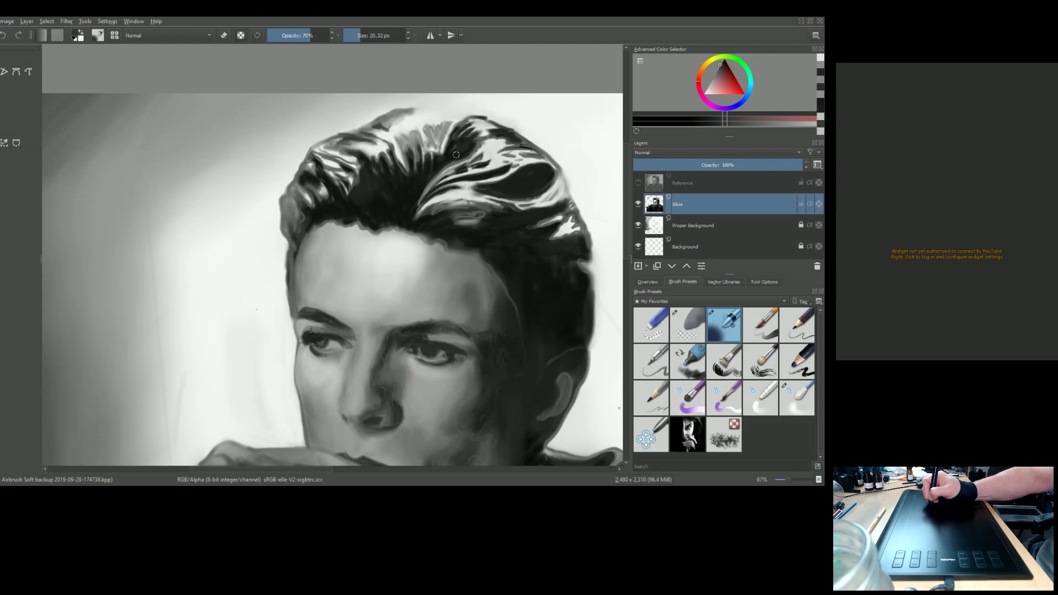
ctrl+click(455, 155)
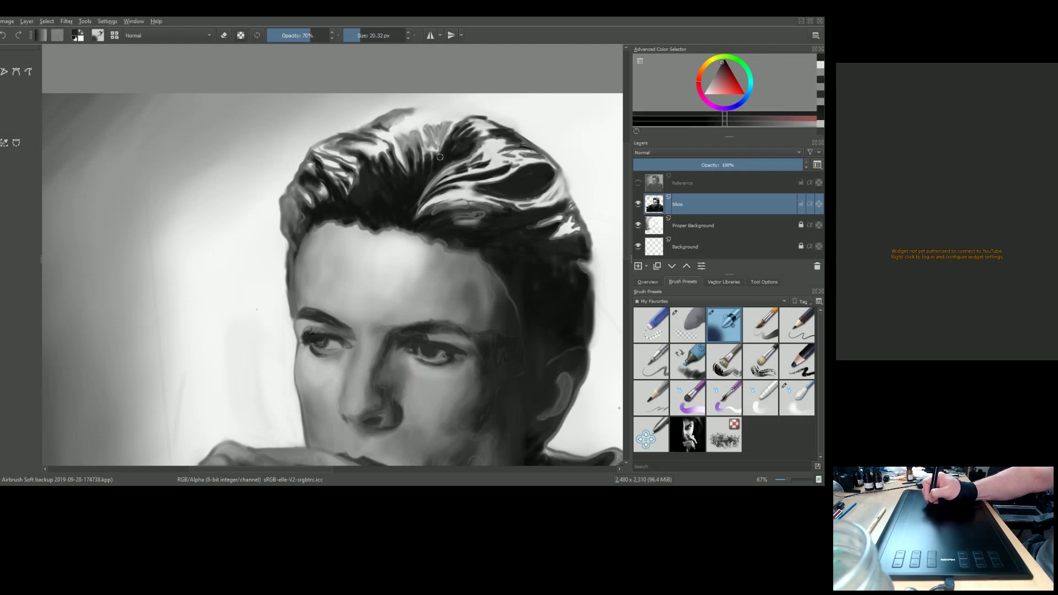
right_click(440, 154)
click(440, 151)
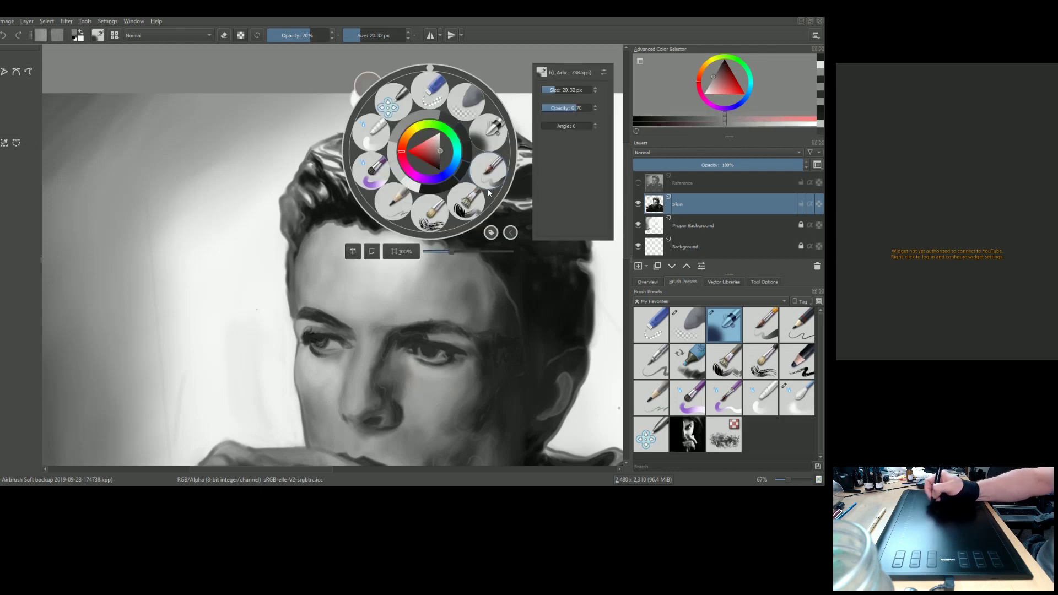
click(606, 255)
Step: Sample the darkest hair tone and paint dark strands up through the grey locks at the crown
ctrl+click(527, 231)
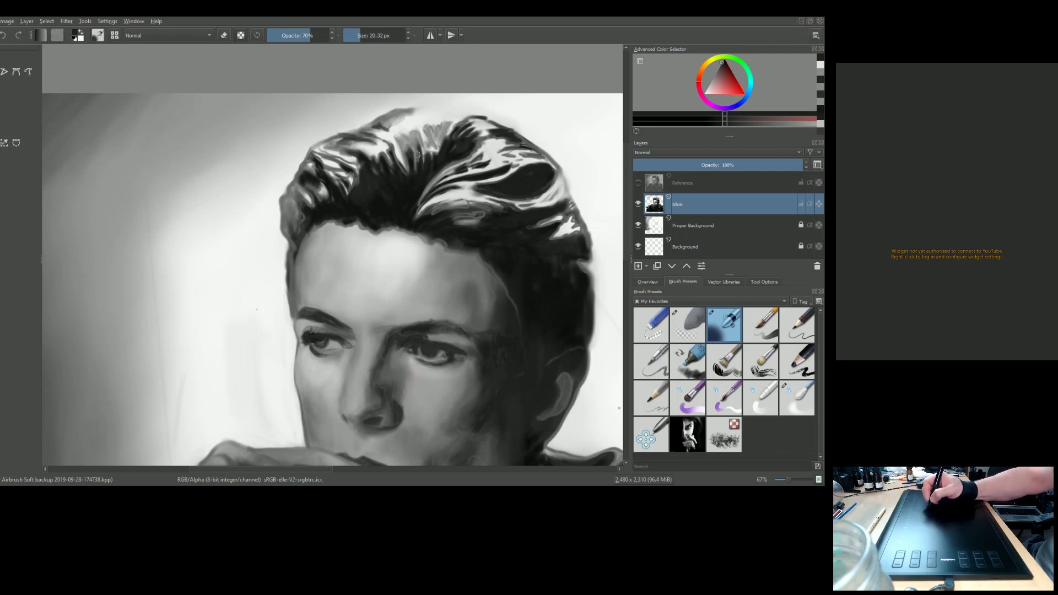
mouse_move(403, 142)
mouse_down()
mouse_move(410, 170)
mouse_move(394, 146)
mouse_move(409, 180)
mouse_up()
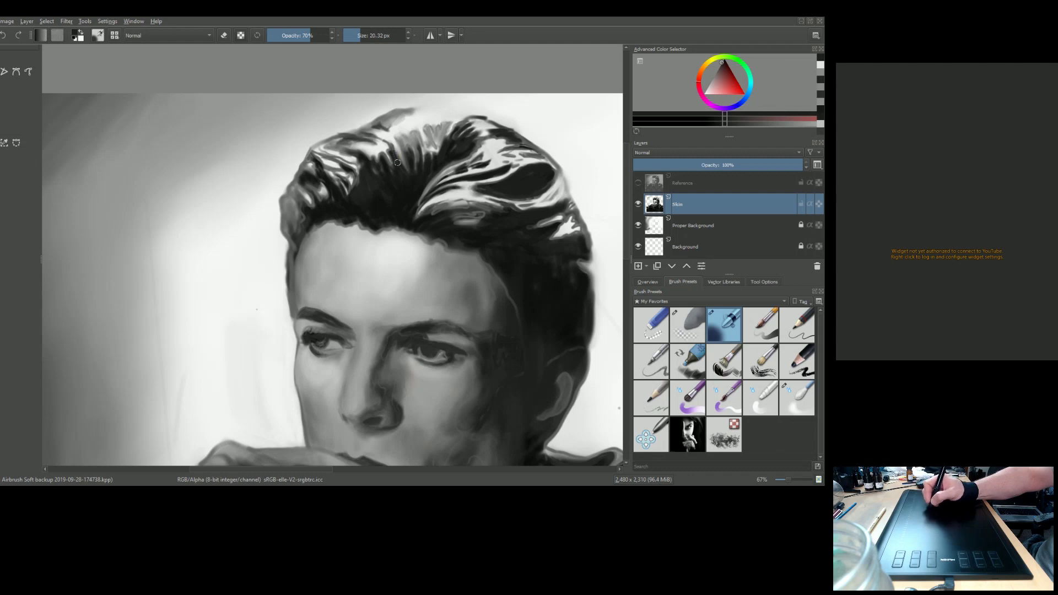
mouse_move(432, 137)
mouse_down()
mouse_move(434, 170)
mouse_move(438, 153)
mouse_up()
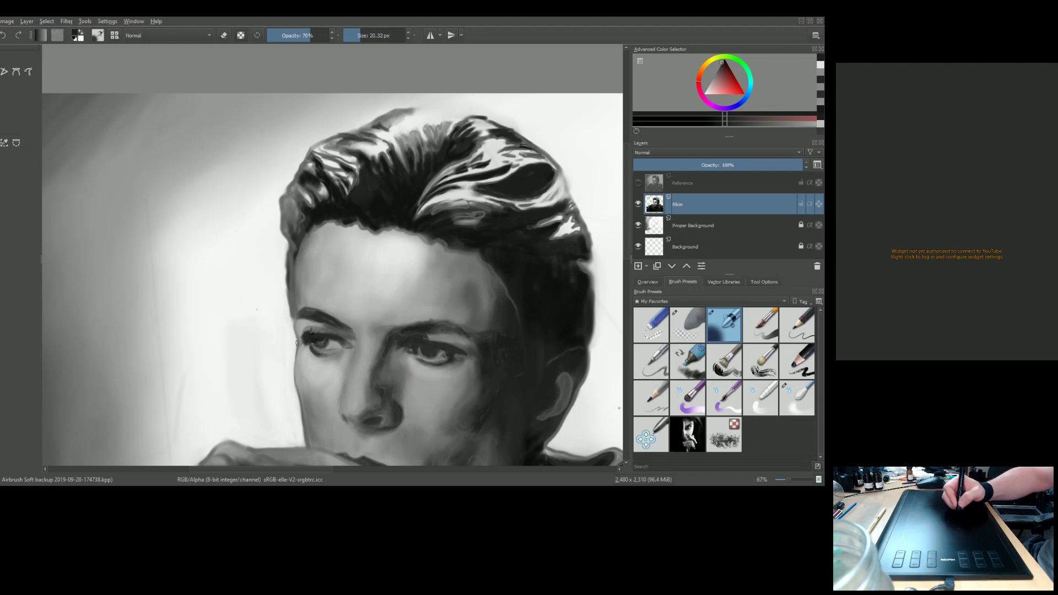
drag(395, 141, 408, 174)
Step: Sample the mid grey from the crown locks and paint grey strands into the dark hair on both sides of them
ctrl+click(406, 184)
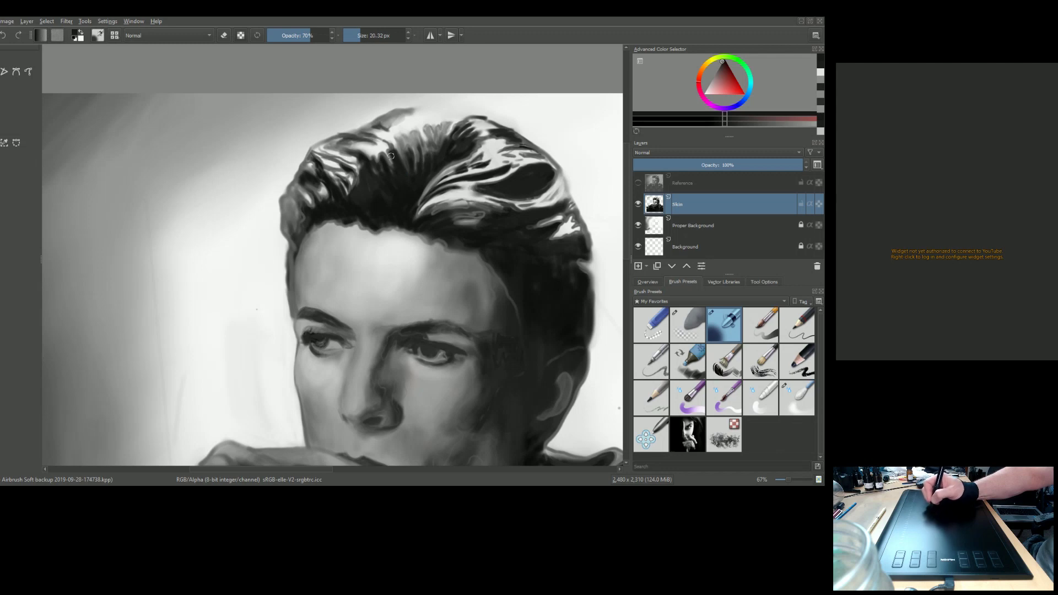
ctrl+click(410, 140)
drag(388, 154, 397, 180)
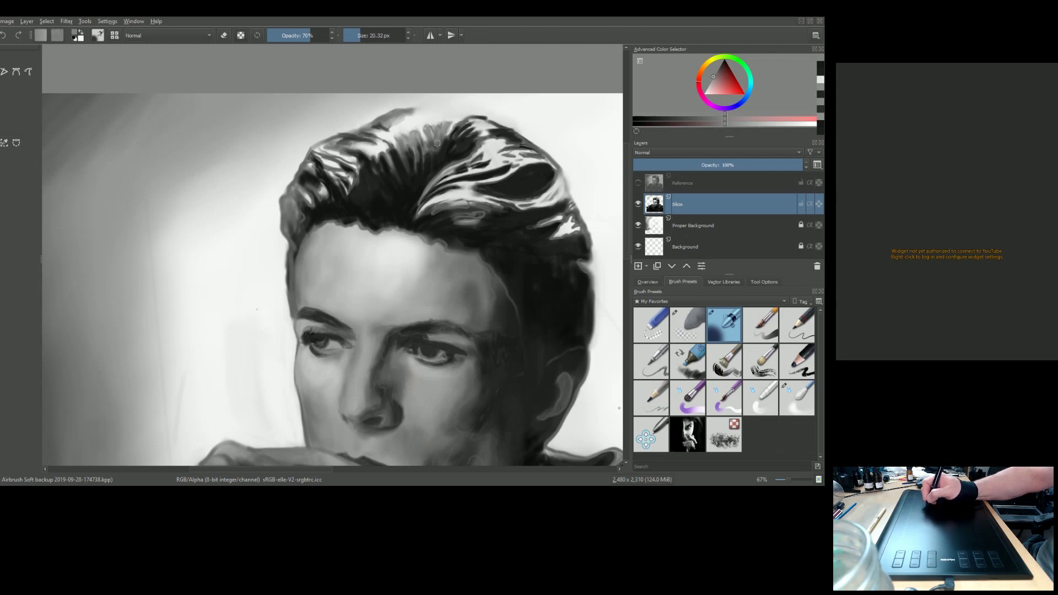
drag(466, 128, 444, 160)
drag(469, 128, 450, 155)
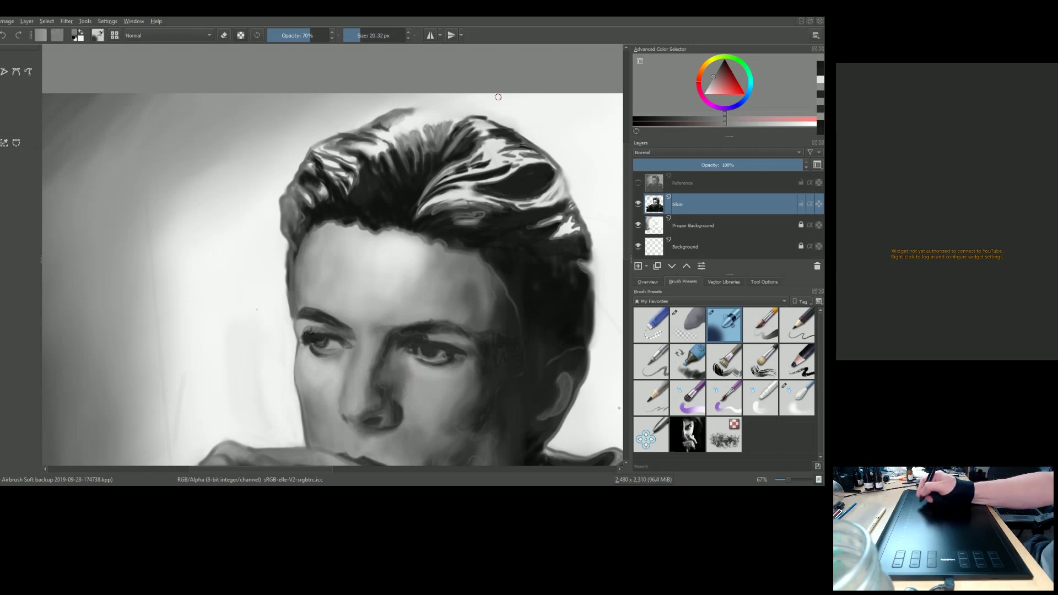
Step: Sample the light hair tone and touch up the highlight near the top edge of the swept-back section
ctrl+click(500, 136)
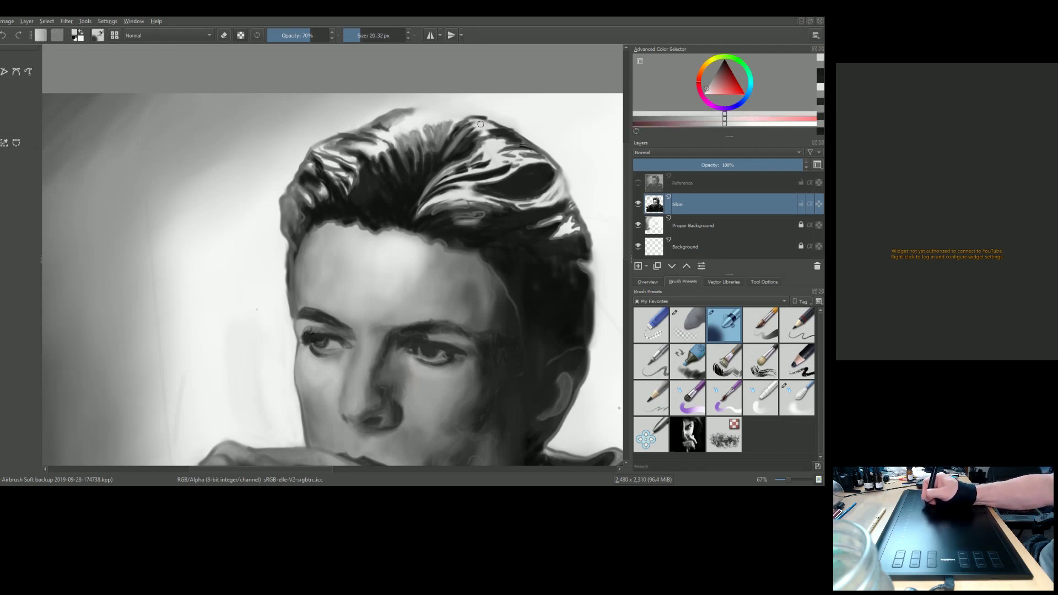
drag(484, 126, 483, 126)
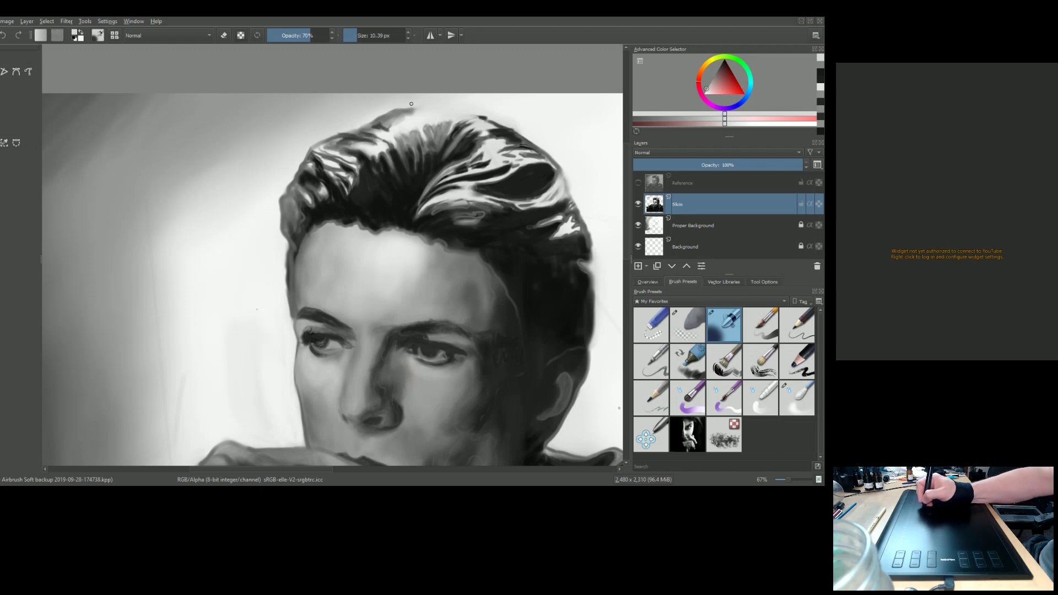
Step: Sample light and grey tones around the crown's grey locks and paint light highlight strands along their upper edge
ctrl+click(423, 122)
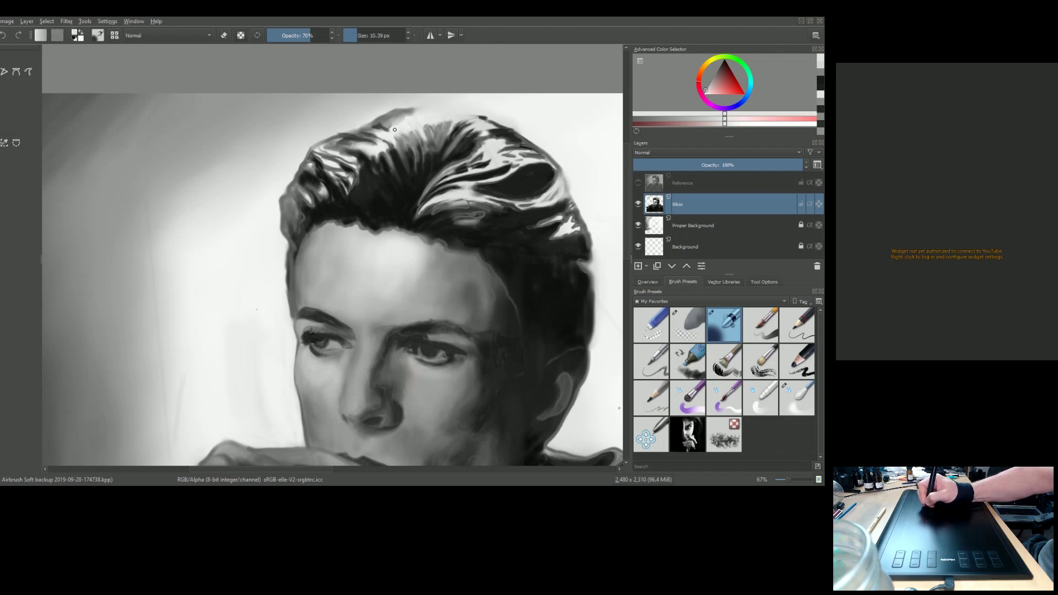
ctrl+click(409, 123)
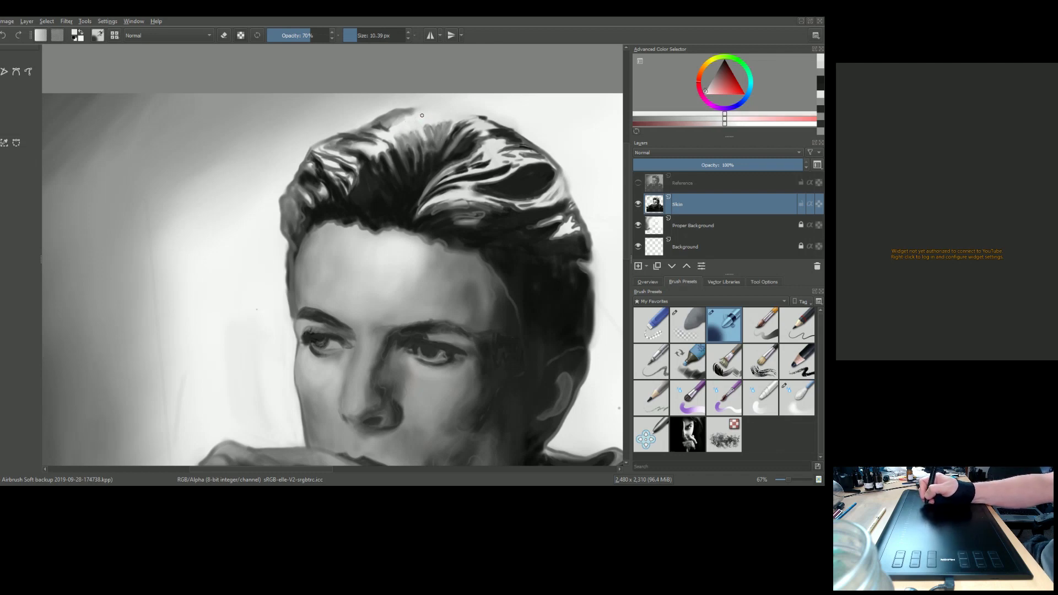
ctrl+click(423, 119)
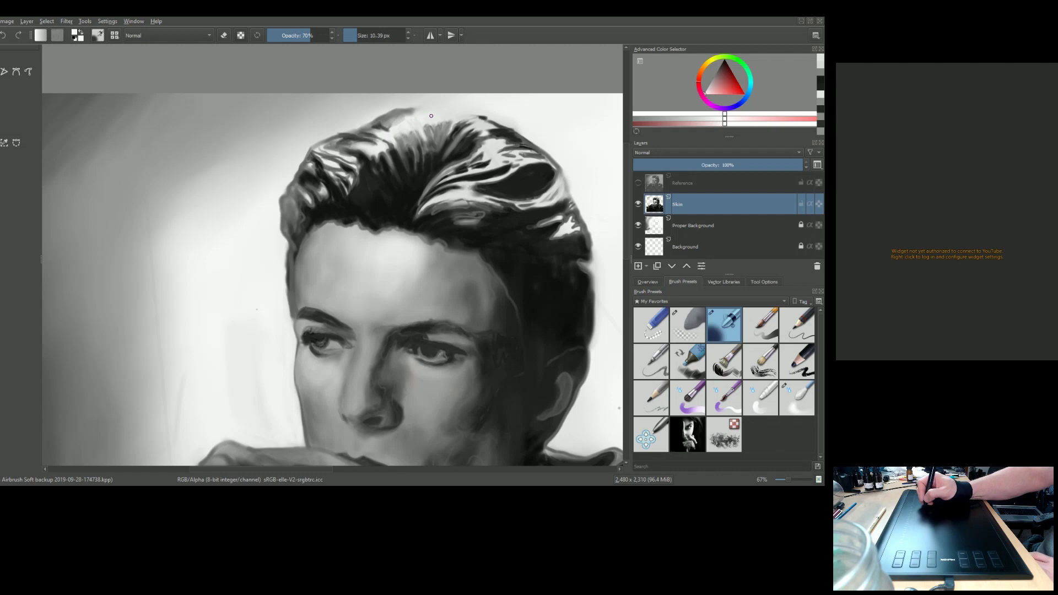
drag(423, 119, 431, 125)
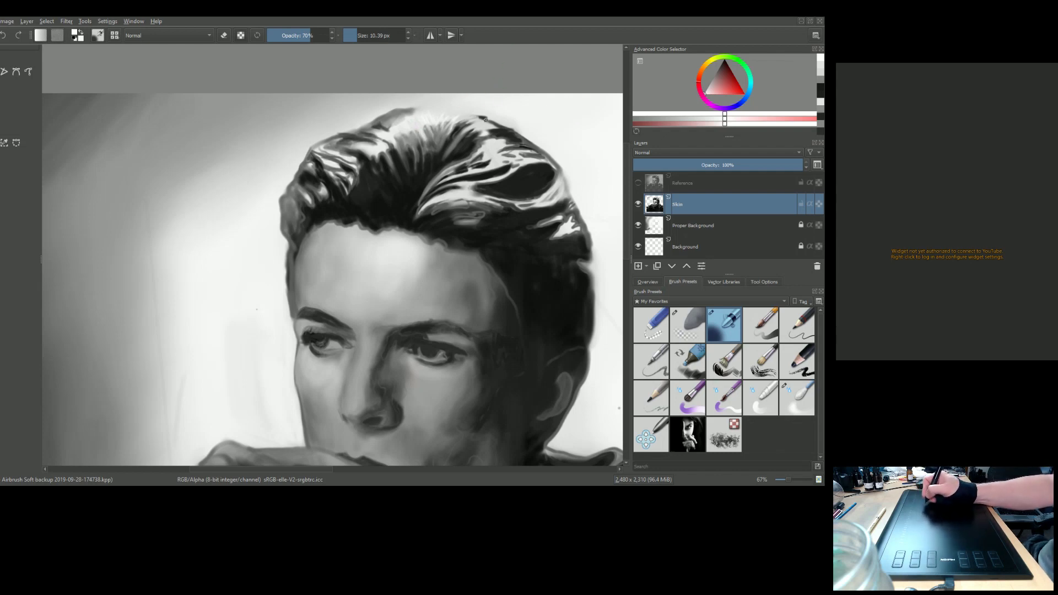
Step: Enlarge the brush to 17.73 px and extend the light highlight over the crown's top edge, ending on a sampled grey
key(bracketright)
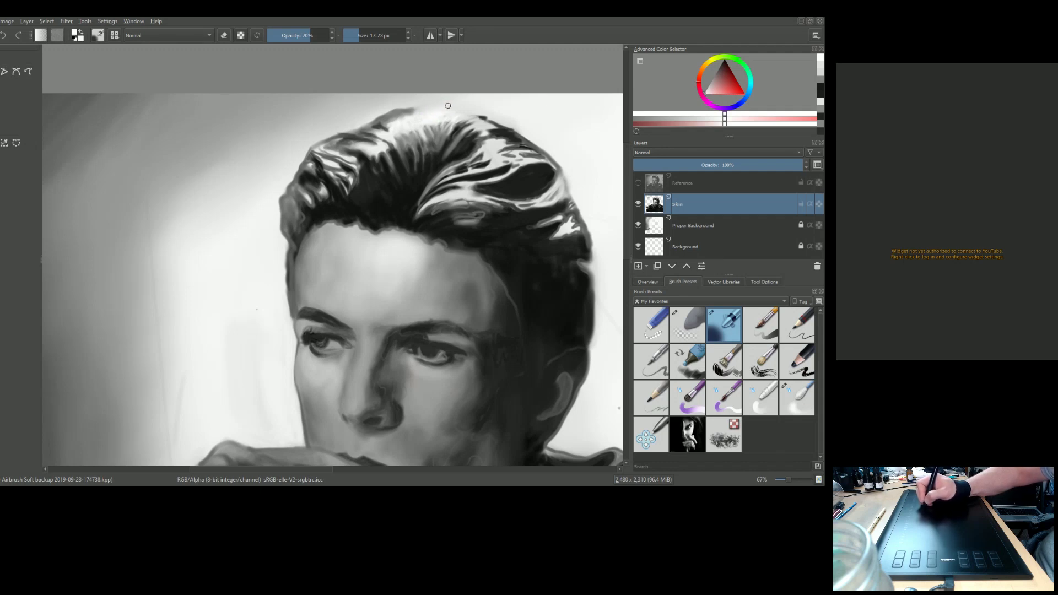
mouse_move(448, 111)
mouse_down()
mouse_move(440, 104)
mouse_move(452, 115)
mouse_up()
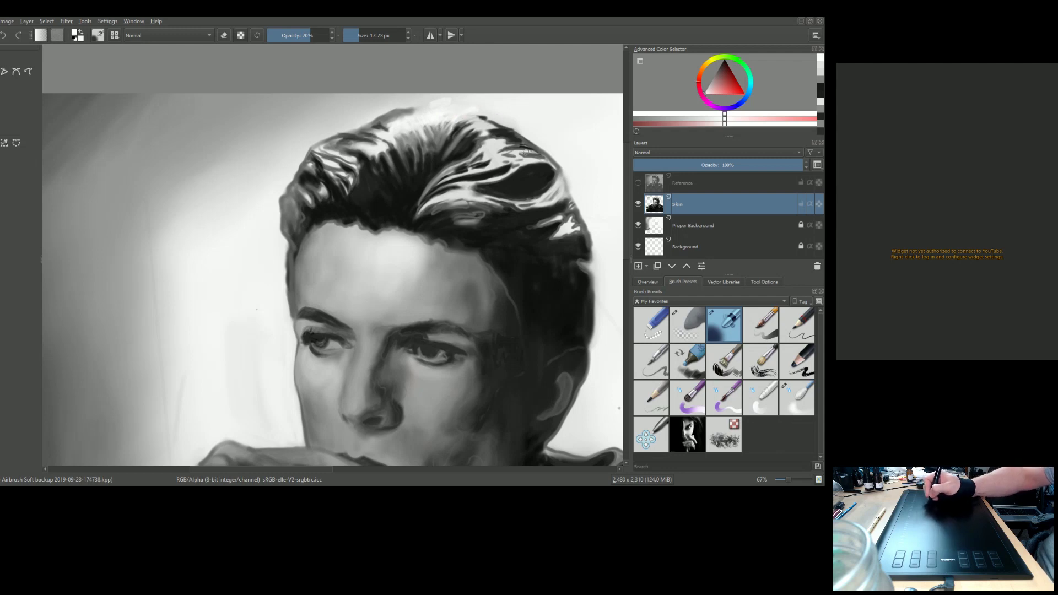
drag(468, 203, 453, 202)
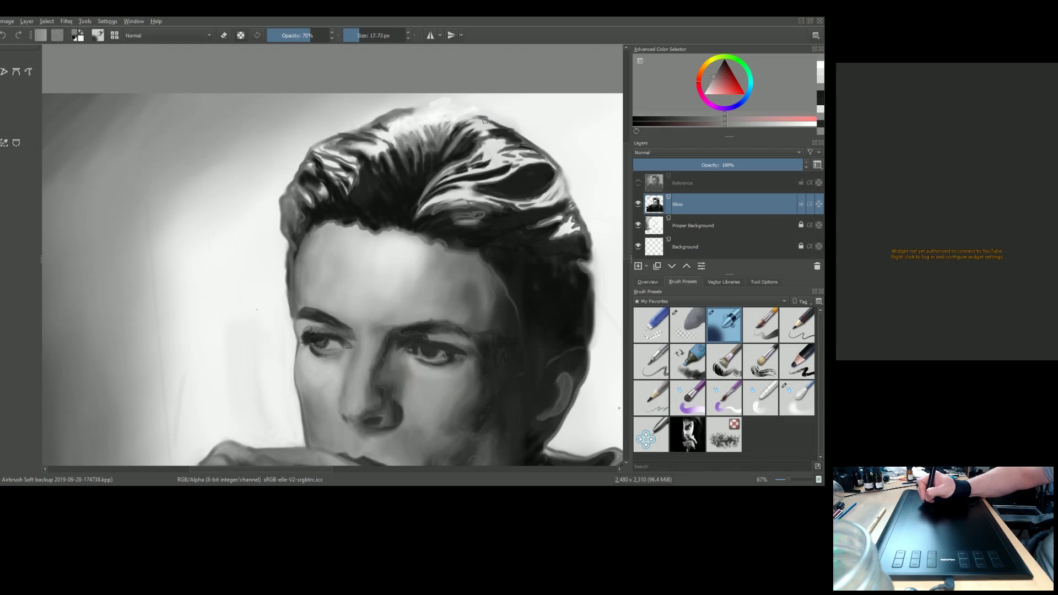
Step: Sample greys from the swept-back locks and light tones near the outline to blend the crown's upper edge
ctrl+click(519, 165)
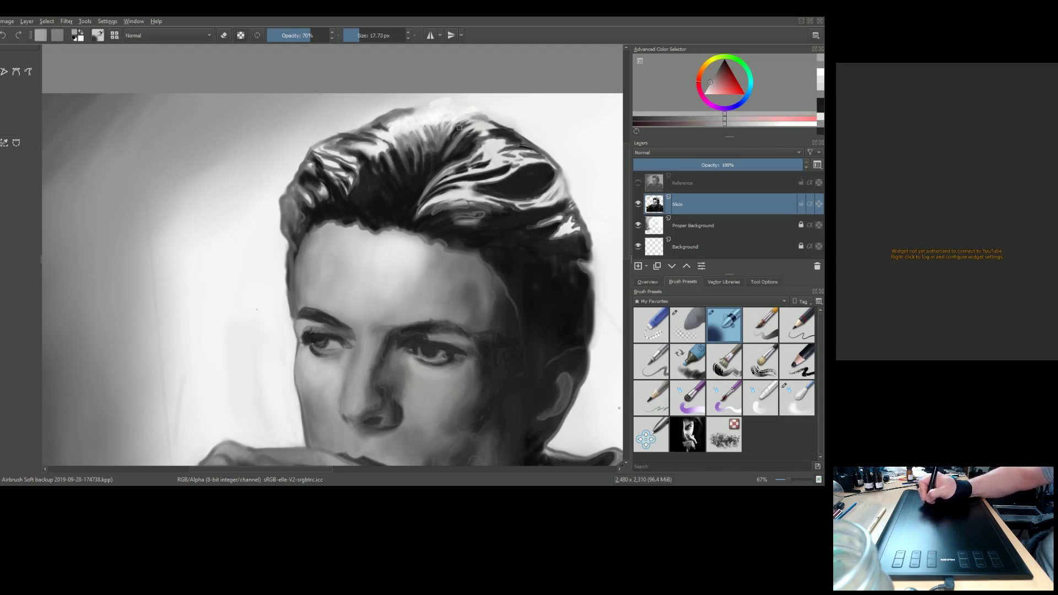
ctrl+click(502, 184)
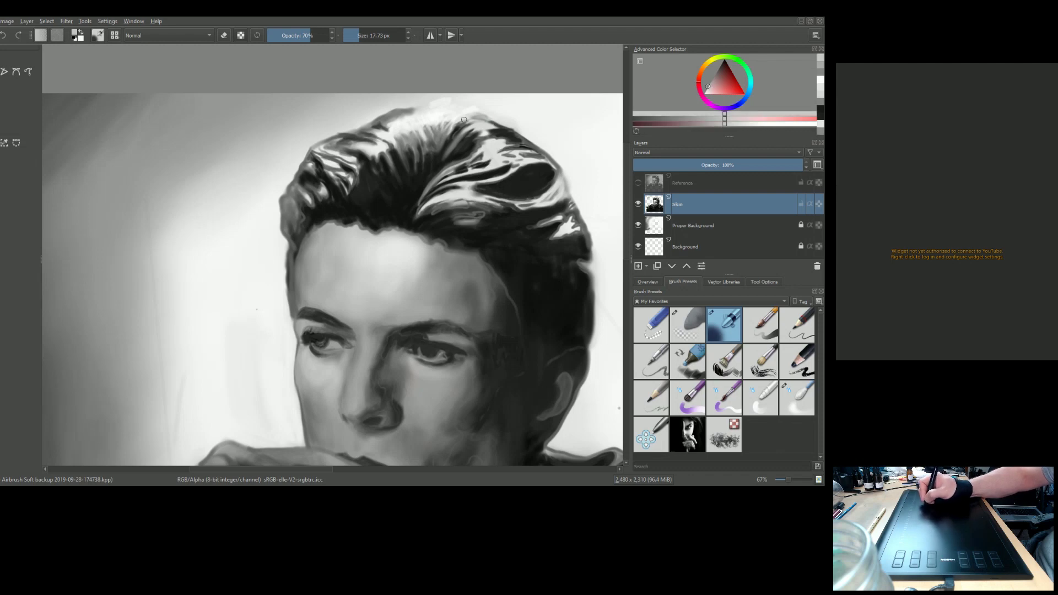
ctrl+click(499, 108)
ctrl+click(459, 100)
ctrl+click(427, 116)
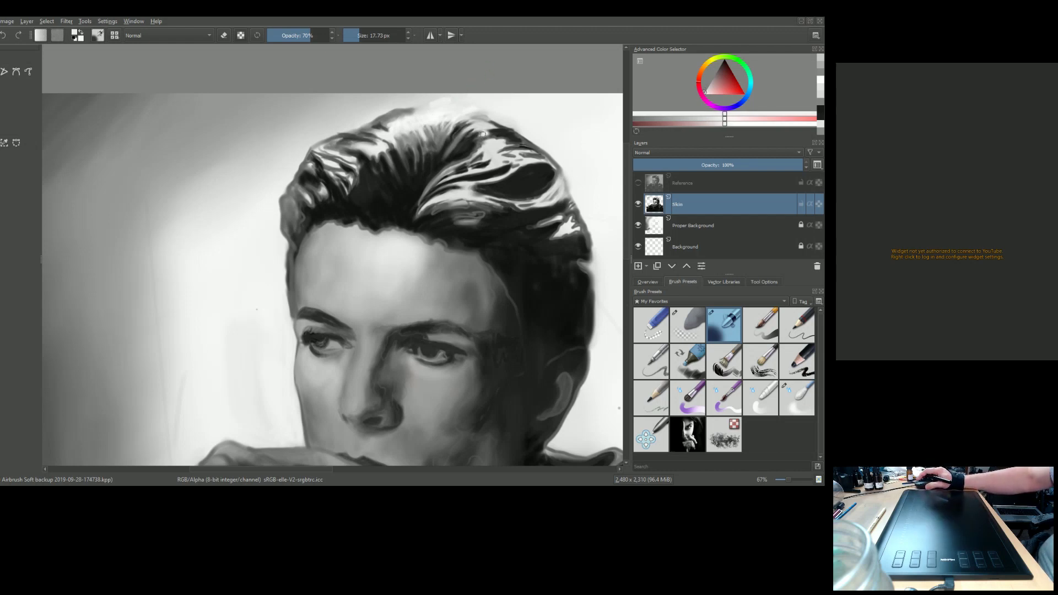
Step: Sample the light background tone and, with a 68.31 px brush, paint over the stray light strokes above the crown
scroll(483, 134, down, 2)
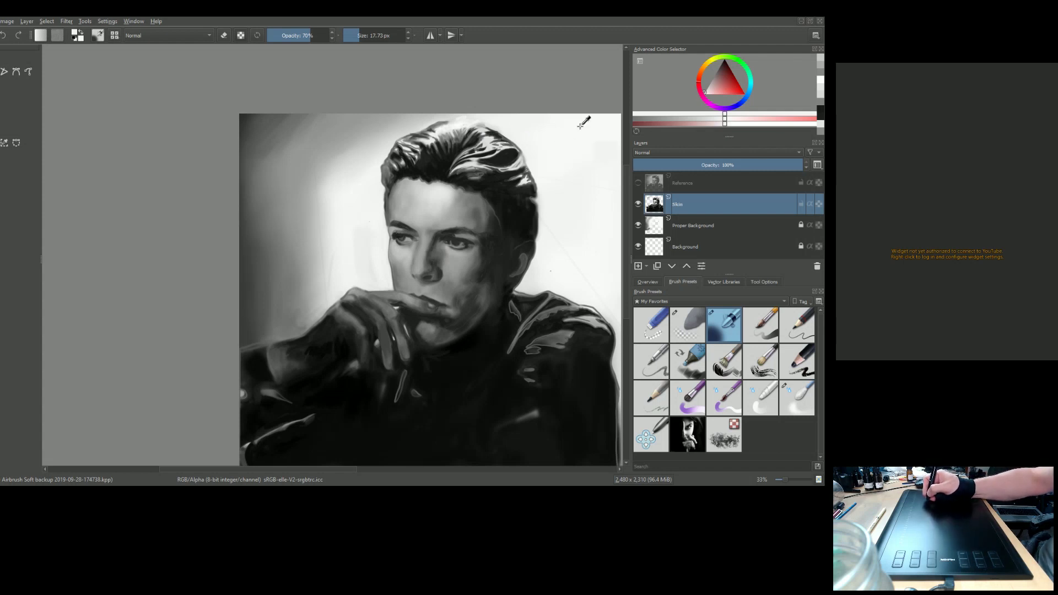
ctrl+click(543, 128)
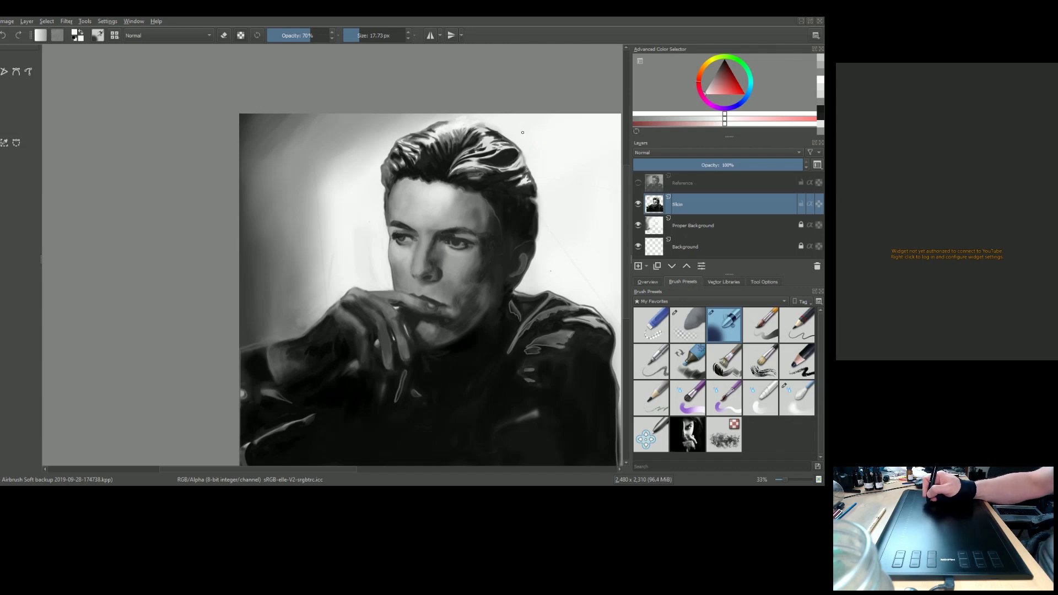
shift+drag(523, 126, 532, 124)
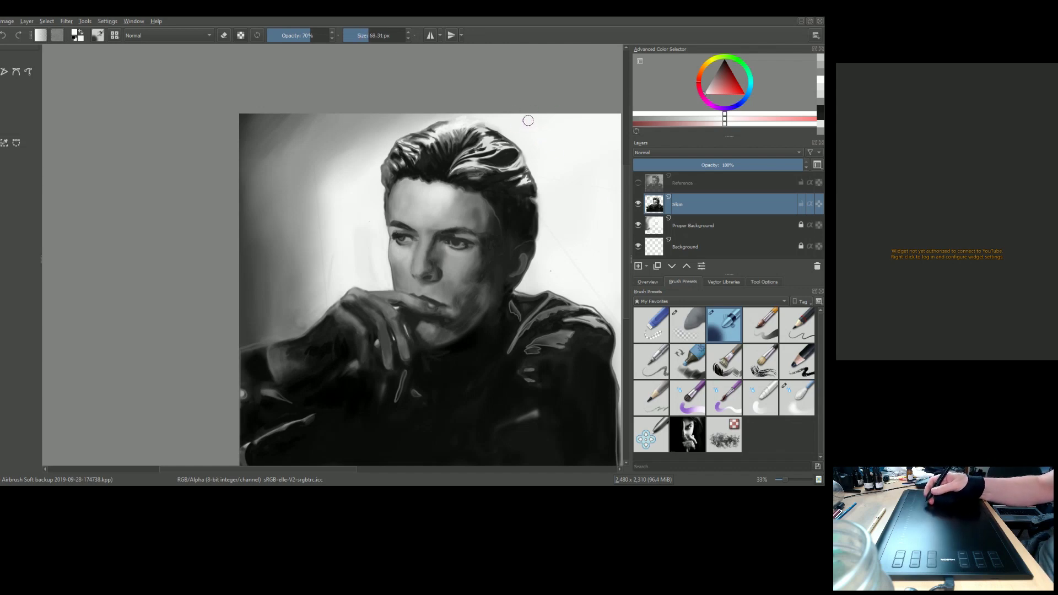
ctrl+click(479, 113)
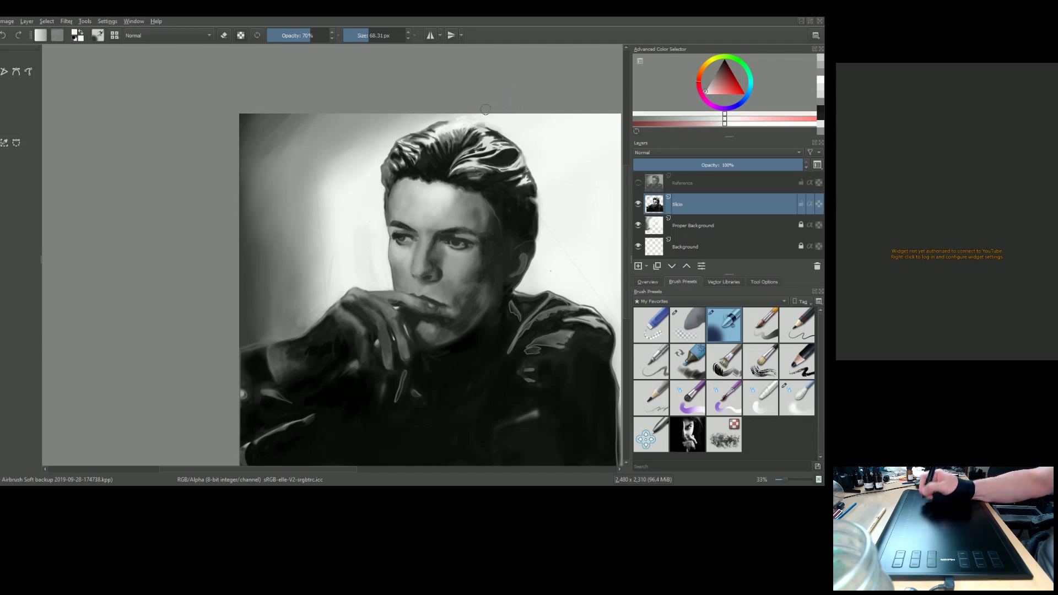
scroll(489, 104, up, 3)
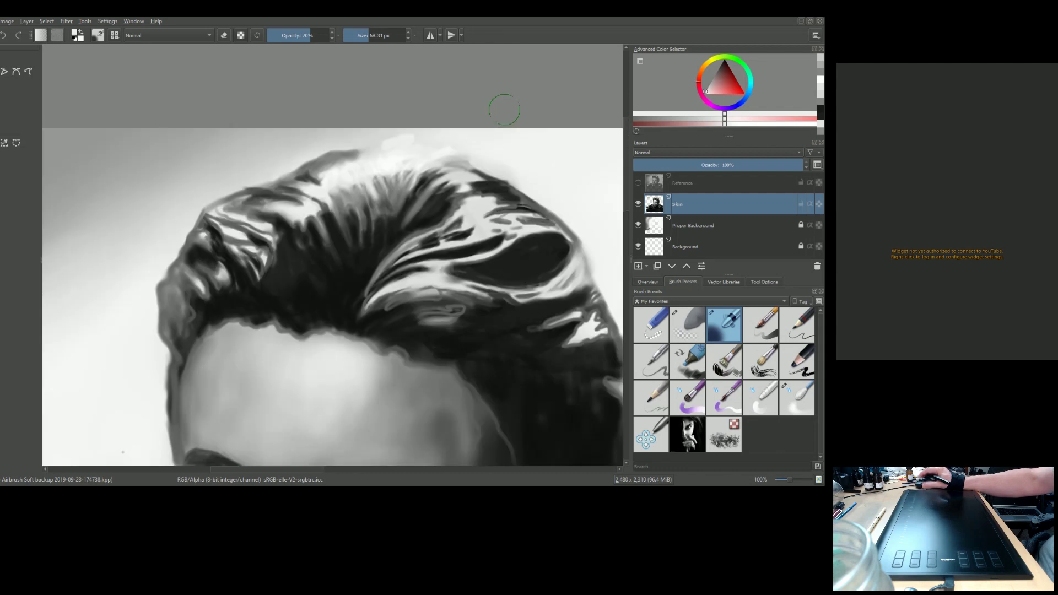
mouse_move(440, 135)
mouse_down()
mouse_move(344, 139)
mouse_move(503, 146)
mouse_move(481, 139)
mouse_move(406, 128)
mouse_move(347, 143)
mouse_move(441, 147)
mouse_move(539, 178)
mouse_move(469, 141)
mouse_up()
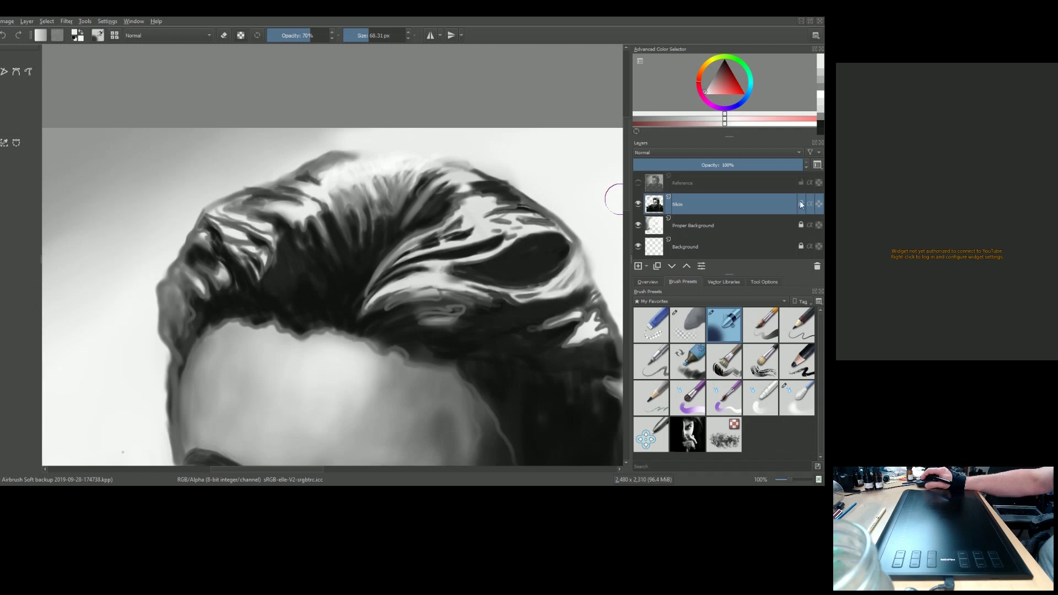
Step: Lock the Skin layer and paint the light background tone above the hair on the unlocked Proper Background layer
click(716, 224)
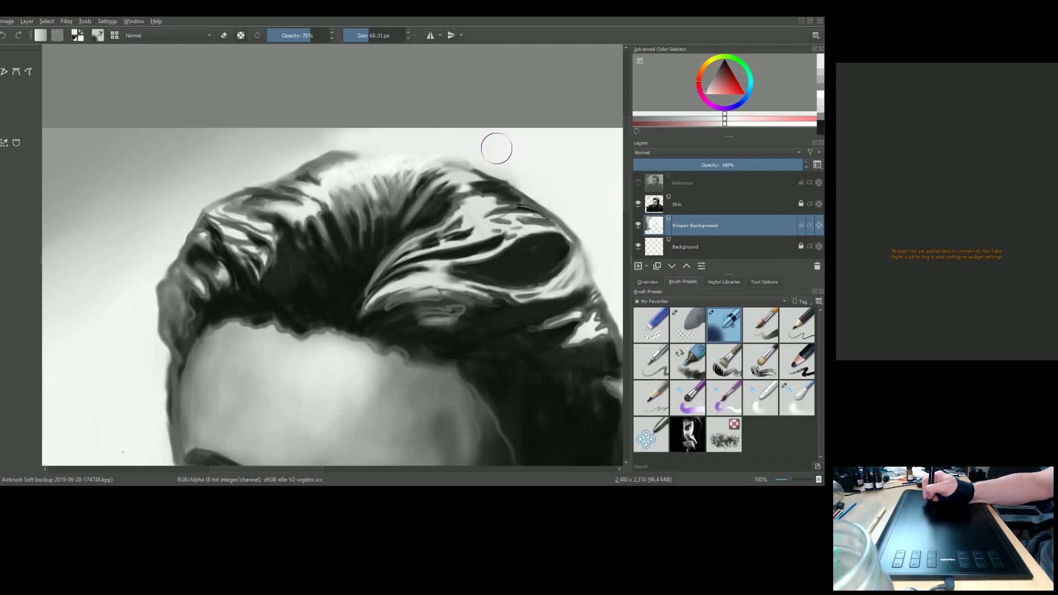
mouse_move(498, 148)
mouse_down()
mouse_move(438, 118)
mouse_move(489, 167)
mouse_move(569, 160)
mouse_up()
ctrl+click(514, 176)
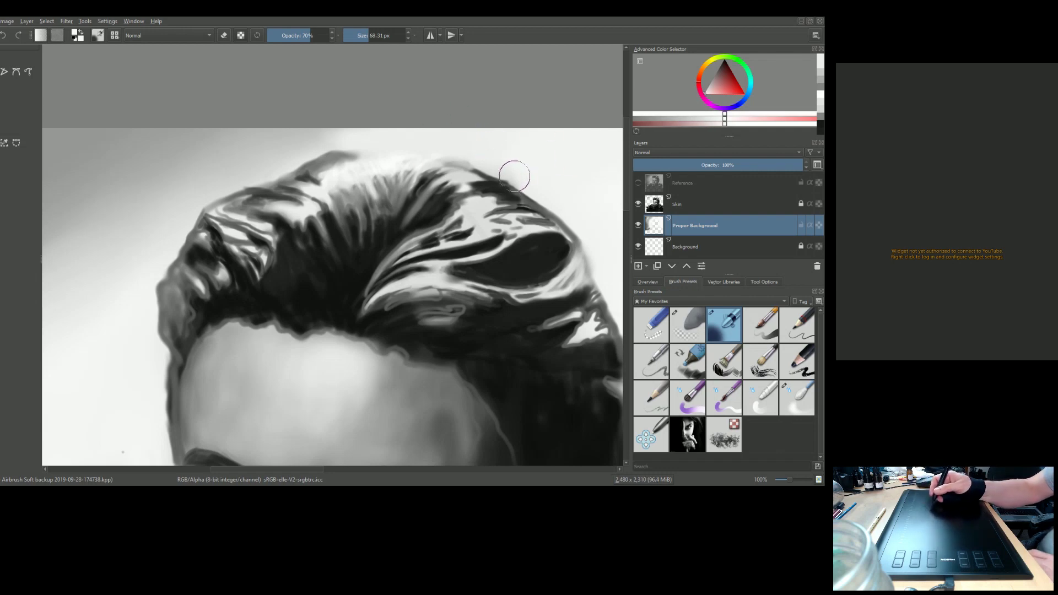
mouse_move(407, 148)
mouse_down()
mouse_move(386, 155)
mouse_move(418, 144)
mouse_move(363, 143)
mouse_move(441, 147)
mouse_move(349, 145)
mouse_move(448, 141)
mouse_move(380, 158)
mouse_move(486, 145)
mouse_move(424, 136)
mouse_move(452, 138)
mouse_move(401, 145)
mouse_move(453, 132)
mouse_move(387, 140)
mouse_move(485, 149)
mouse_move(430, 155)
mouse_move(464, 151)
mouse_move(442, 143)
mouse_move(510, 167)
mouse_move(467, 154)
mouse_move(554, 155)
mouse_move(480, 130)
mouse_move(456, 147)
mouse_move(268, 145)
mouse_up()
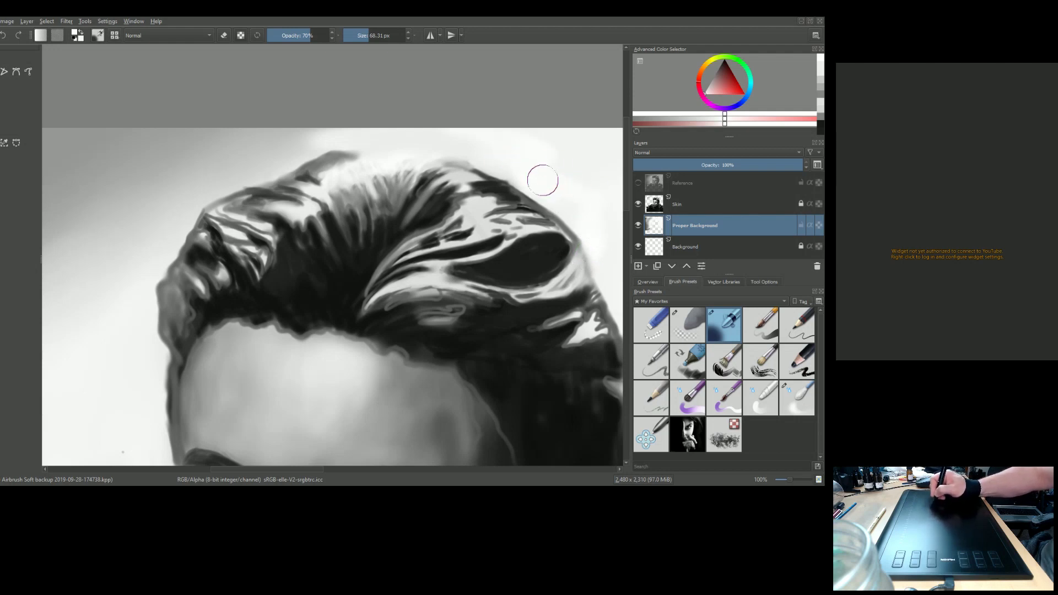
drag(501, 158, 420, 147)
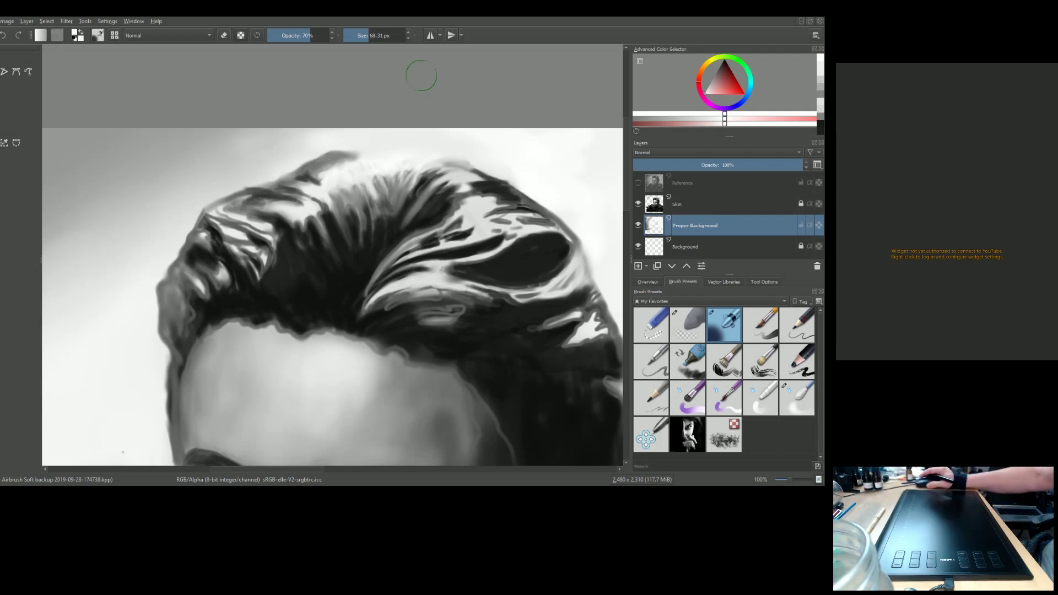
Step: Smooth the light background beside the head on both sides, enlarging the brush to 132.24 px for the broad area behind the hair
scroll(307, 214, down, 2)
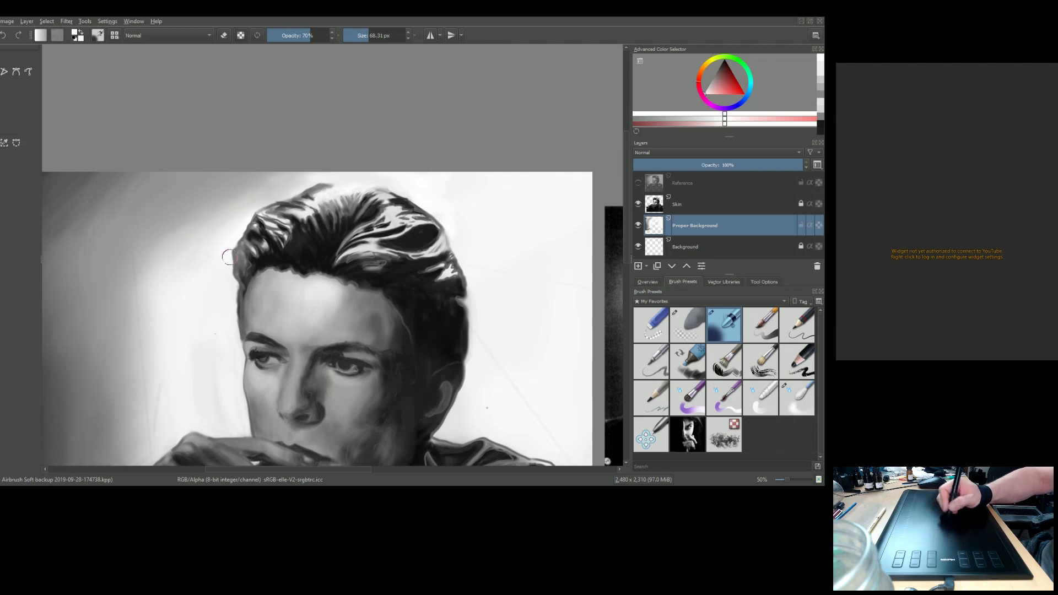
drag(228, 237, 213, 230)
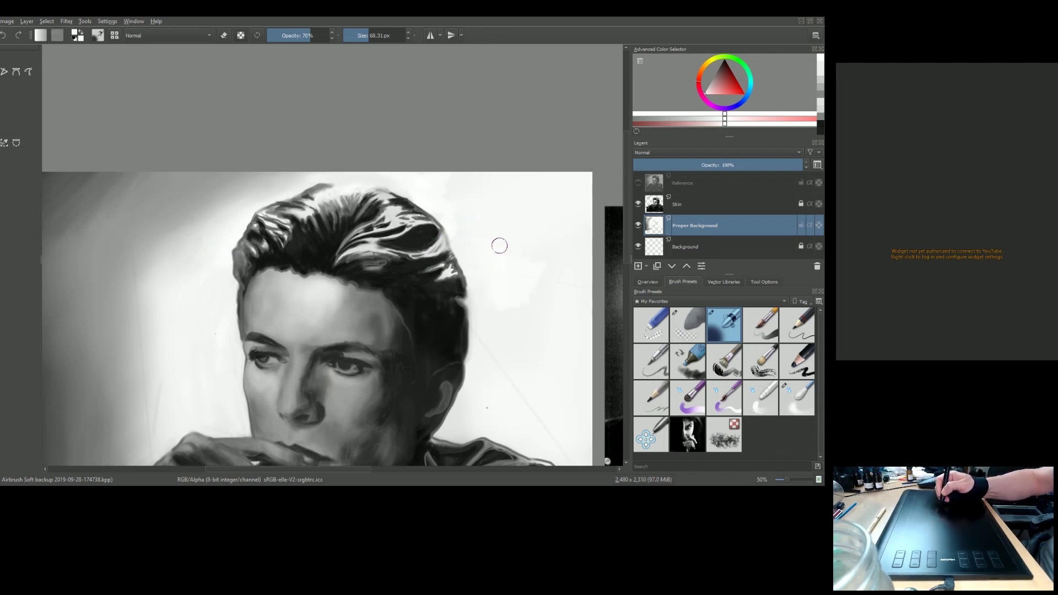
shift+drag(497, 256, 525, 250)
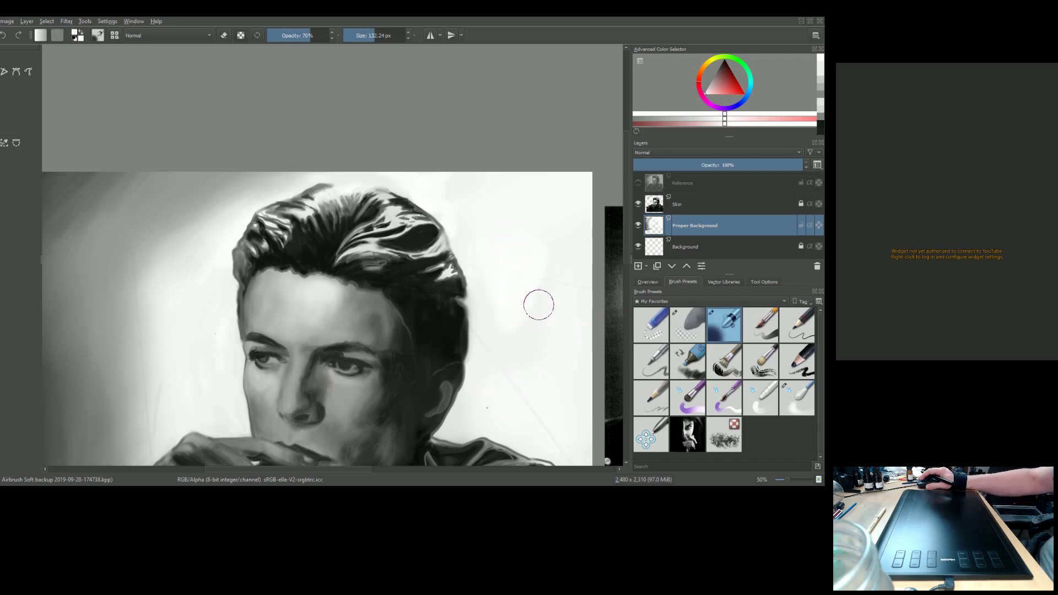
drag(517, 368, 510, 272)
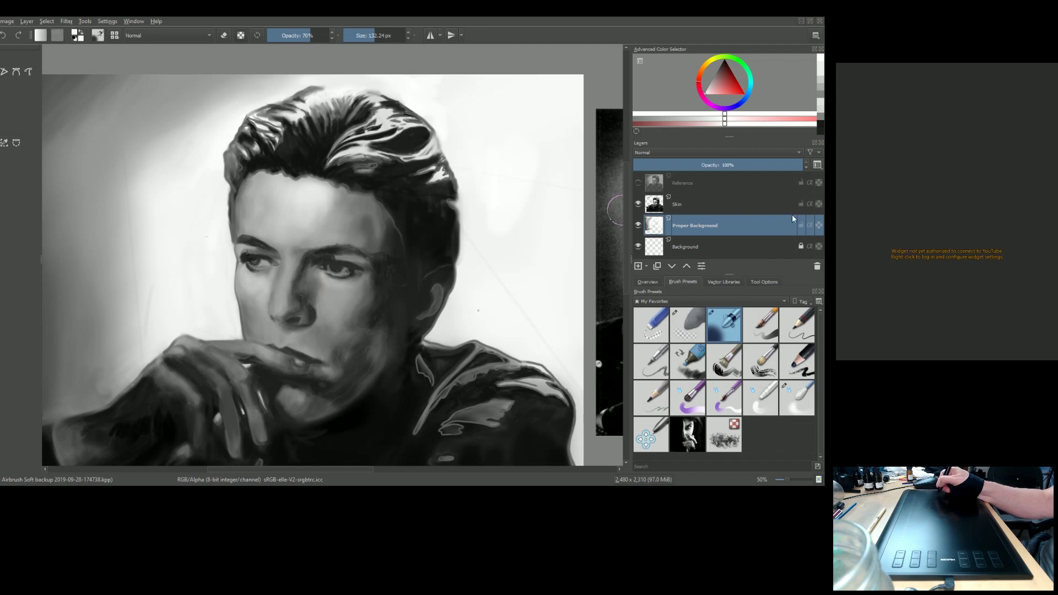
Step: Return to the Skin layer, paint the light background around the back of the head, and undo the last stroke near the neck
click(745, 203)
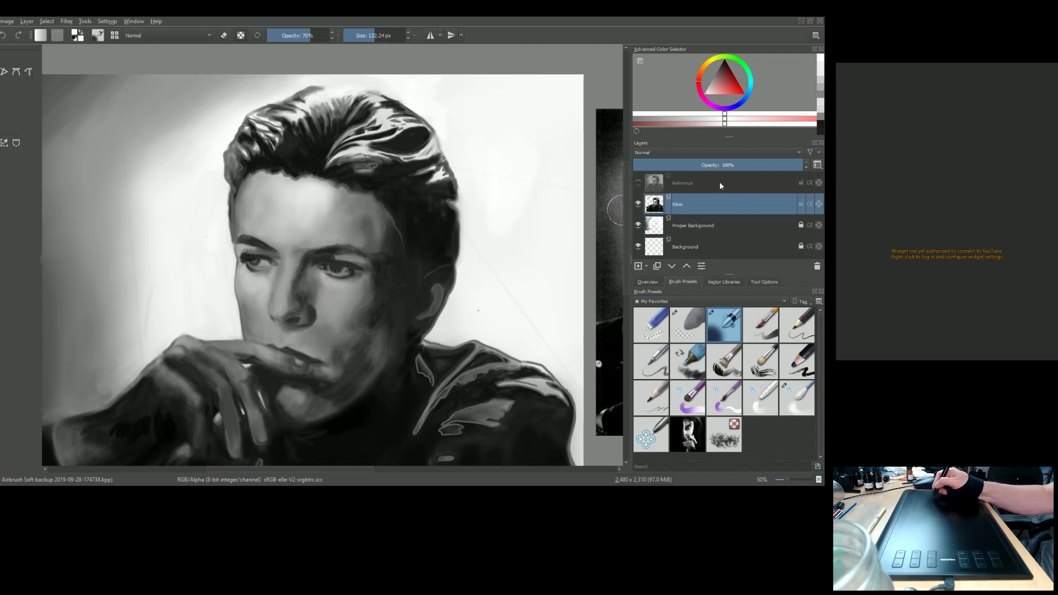
mouse_move(514, 135)
mouse_down()
mouse_move(505, 169)
mouse_move(515, 212)
mouse_move(540, 164)
mouse_move(544, 203)
mouse_move(566, 216)
mouse_move(551, 157)
mouse_move(526, 150)
mouse_move(481, 182)
mouse_move(465, 172)
mouse_move(441, 95)
mouse_move(456, 75)
mouse_move(401, 90)
mouse_move(359, 73)
mouse_up()
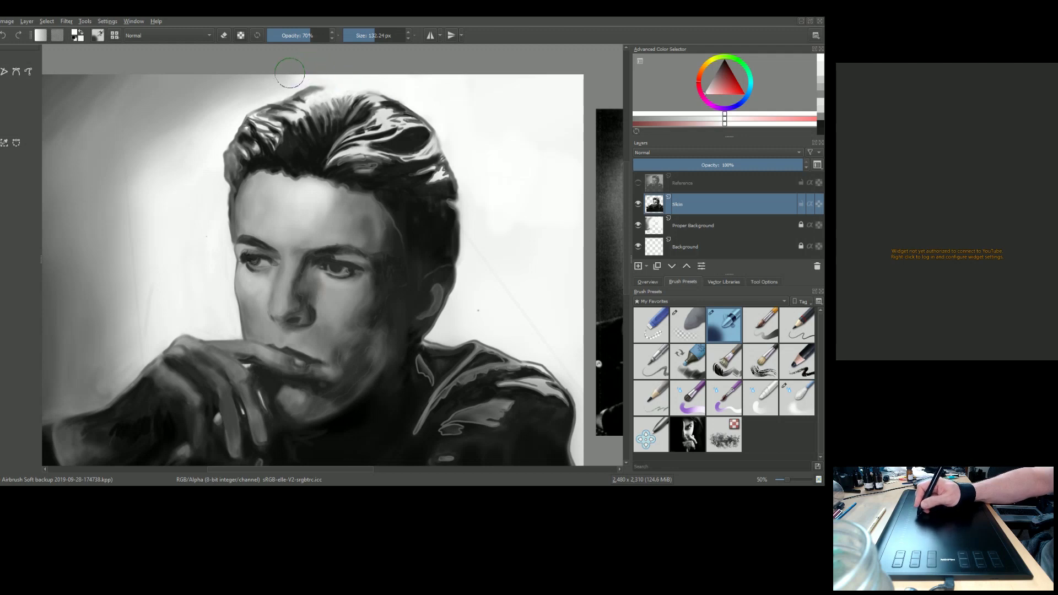
mouse_move(477, 156)
mouse_down()
mouse_move(473, 257)
mouse_move(488, 333)
mouse_move(458, 331)
mouse_up()
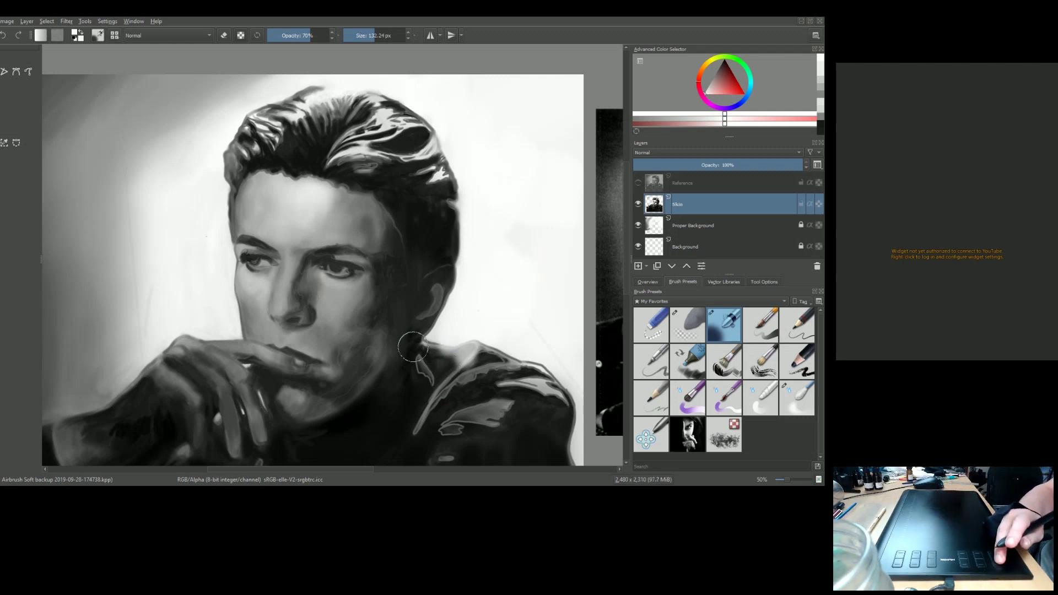
key(ctrl+z)
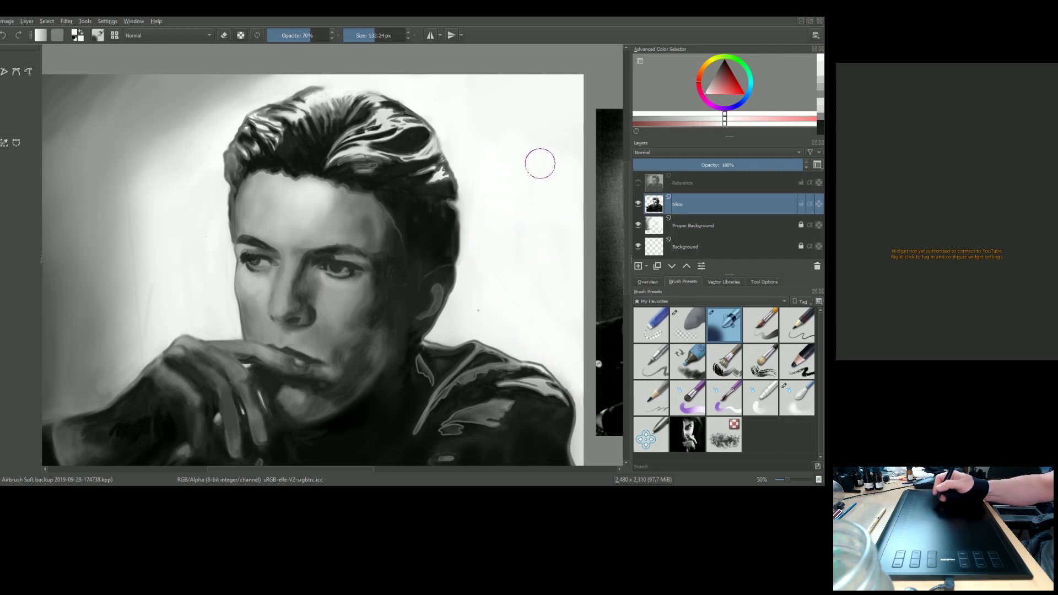
Step: Sample several mid-greys and smooth the transition from grey to light in the background in front of the face
mouse_move(296, 226)
mouse_down()
mouse_move(456, 207)
mouse_move(451, 190)
mouse_up()
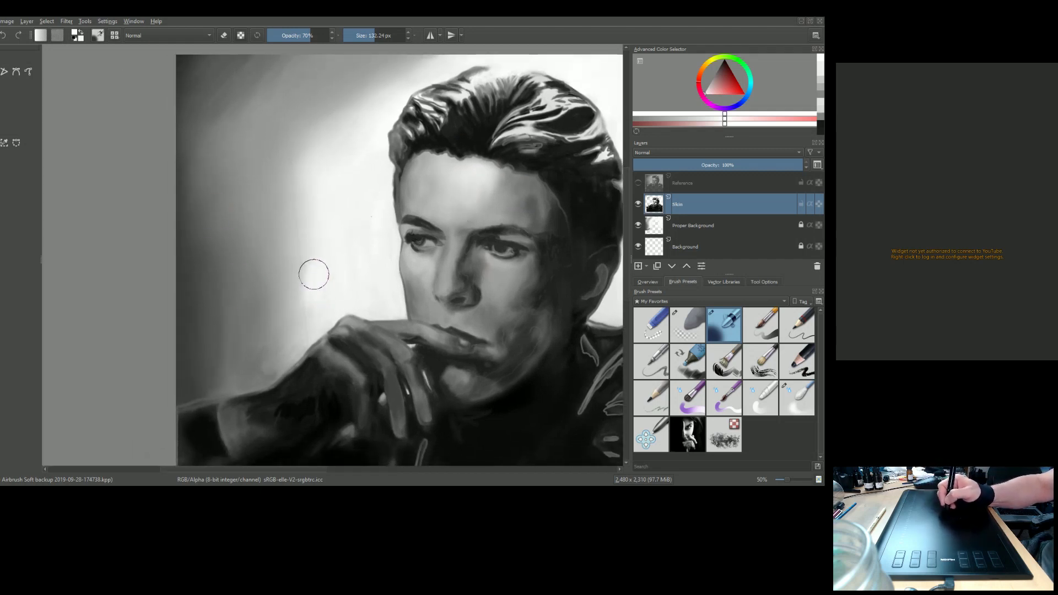
ctrl+click(293, 227)
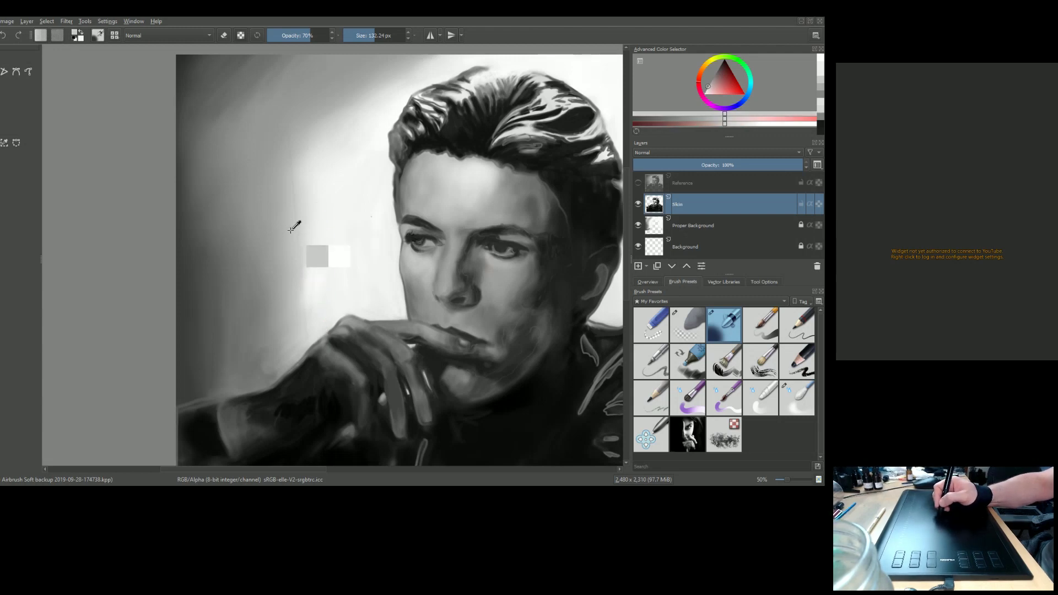
ctrl+click(301, 148)
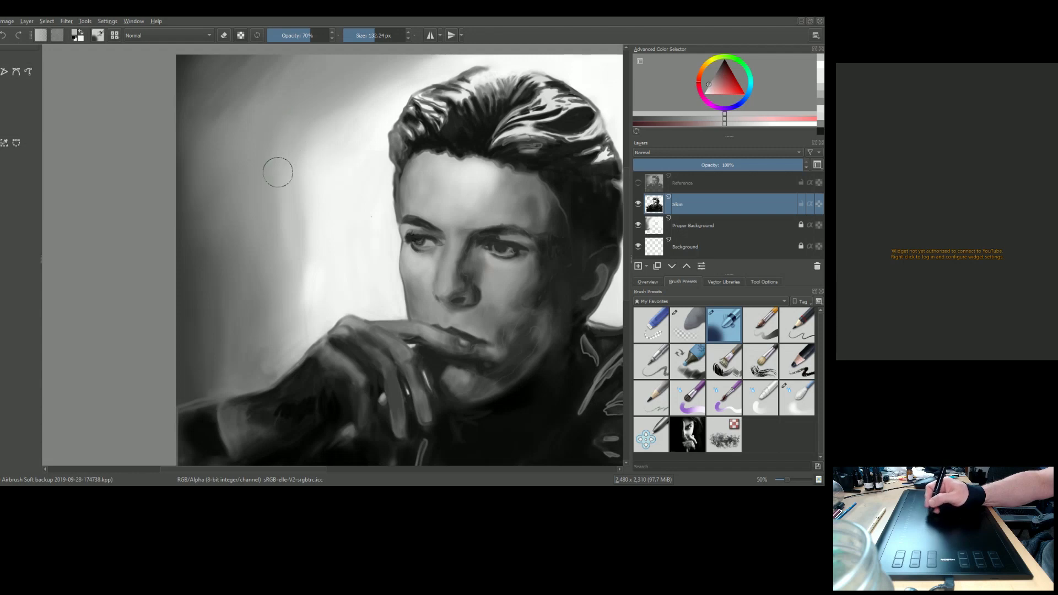
ctrl+click(269, 201)
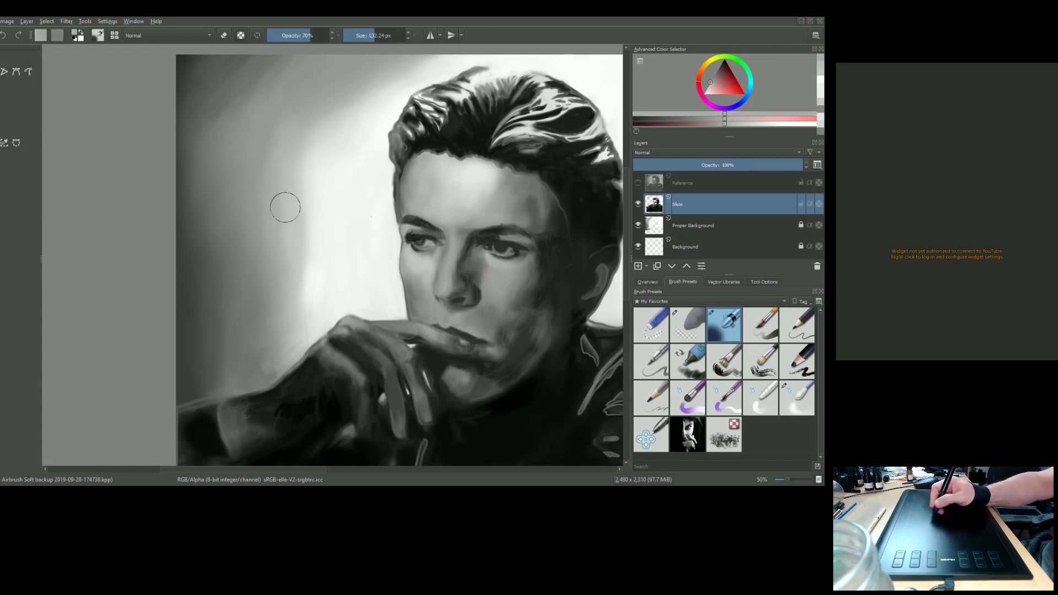
ctrl+click(270, 194)
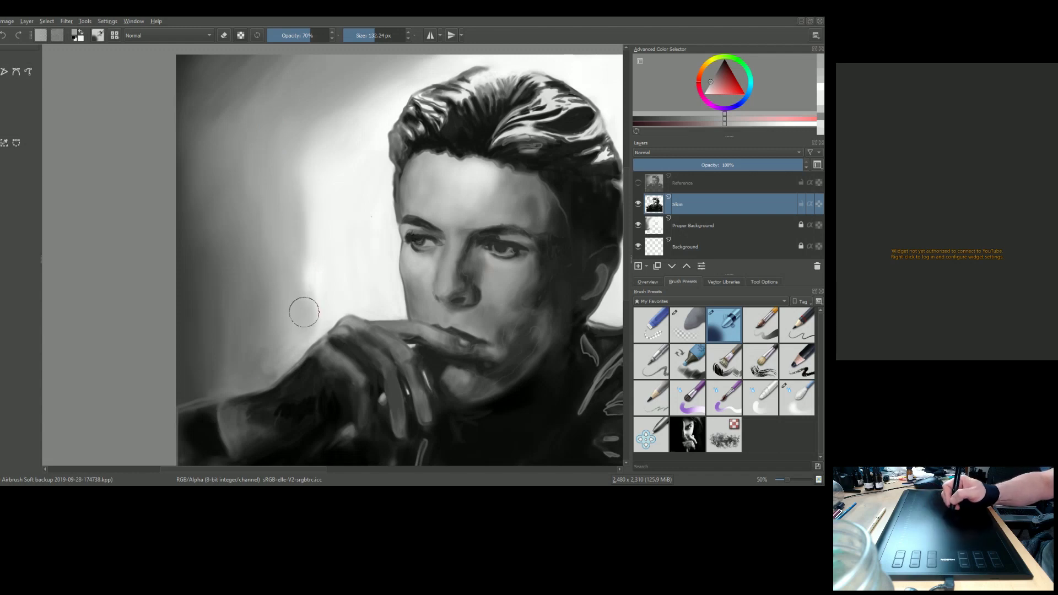
Step: Sample dark greys and, with a 96.13 px brush, smooth the background just above the sleeve of the raised arm
scroll(224, 312, down, 1)
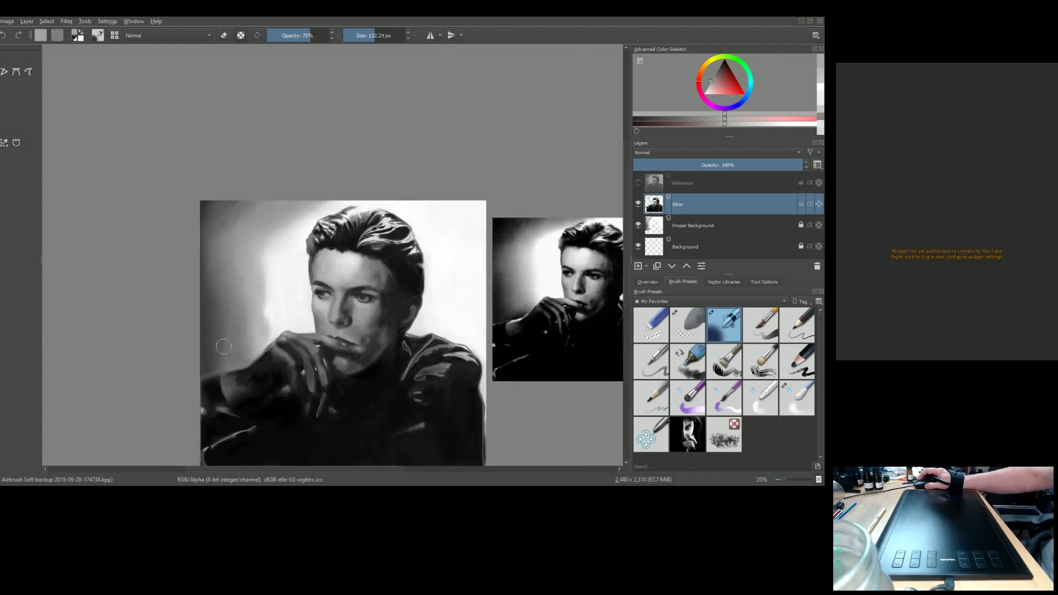
scroll(224, 351, up, 2)
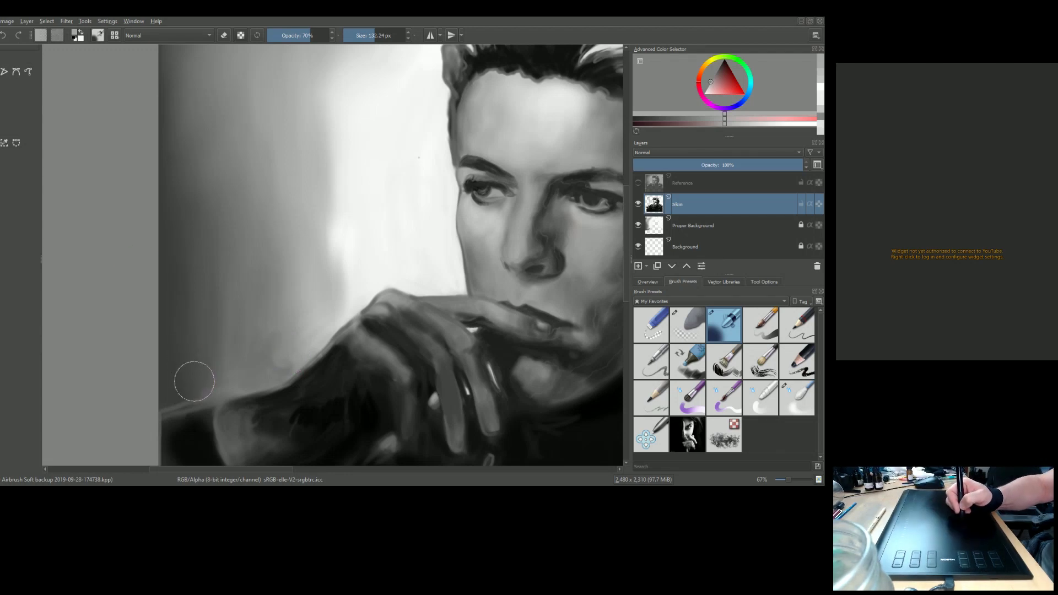
ctrl+click(214, 395)
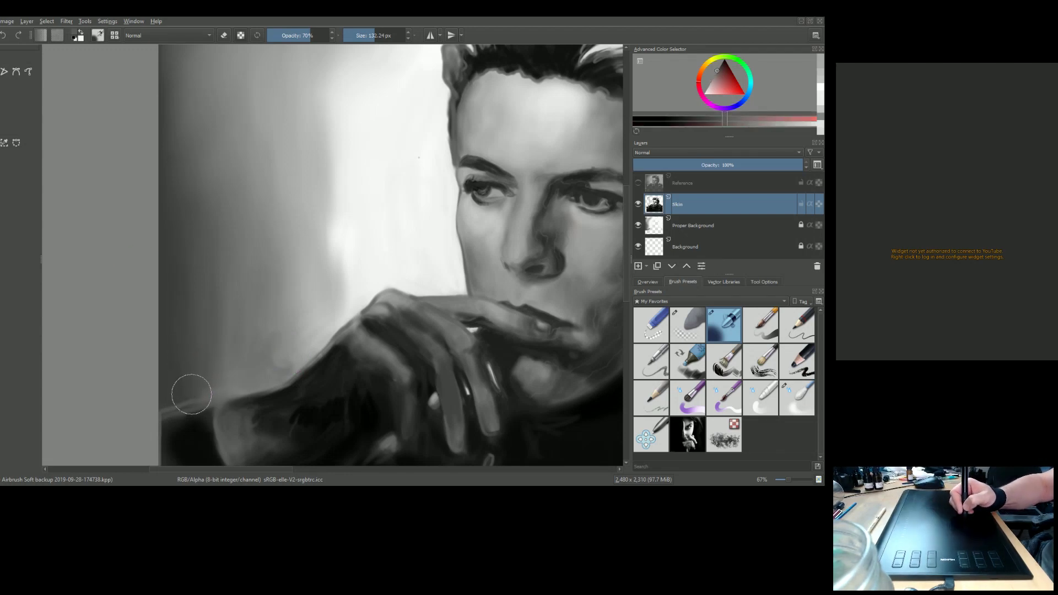
shift+drag(200, 381, 184, 380)
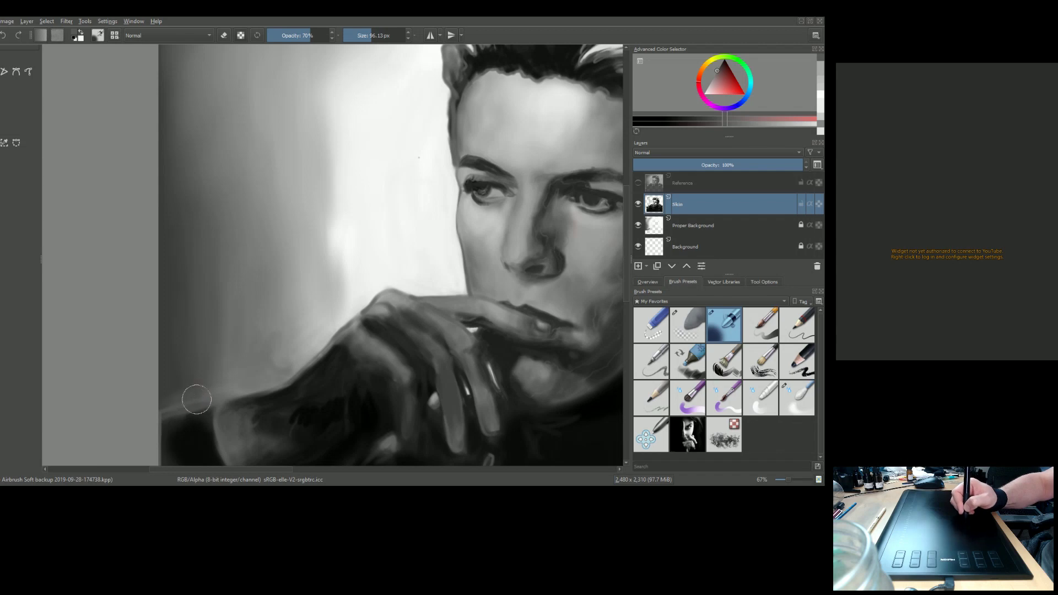
ctrl+click(188, 368)
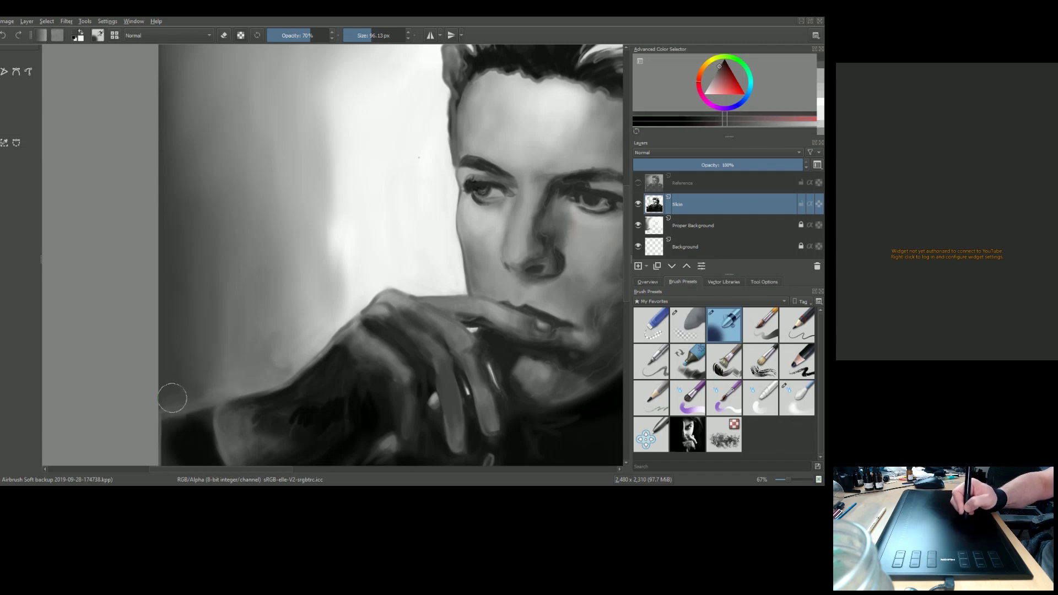
mouse_move(206, 394)
mouse_down()
mouse_move(208, 367)
mouse_move(233, 389)
mouse_up()
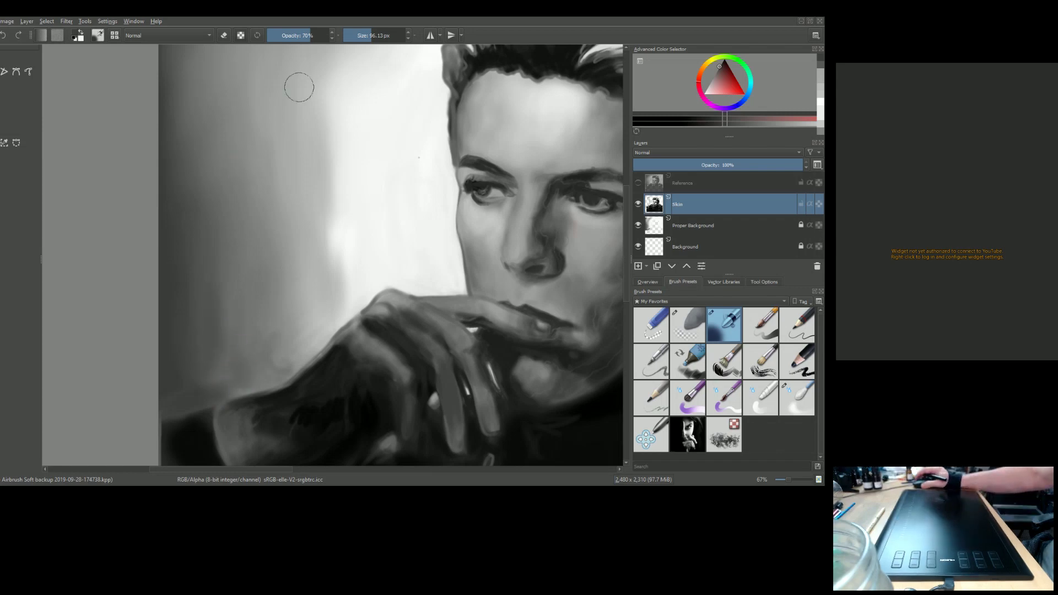
Step: Sample the light background tone and, with a 68.29 px brush, paint the background above the shoulder and collar
key(minus)
key(minus)
key(minus)
key(minus)
scroll(544, 198, up, 3)
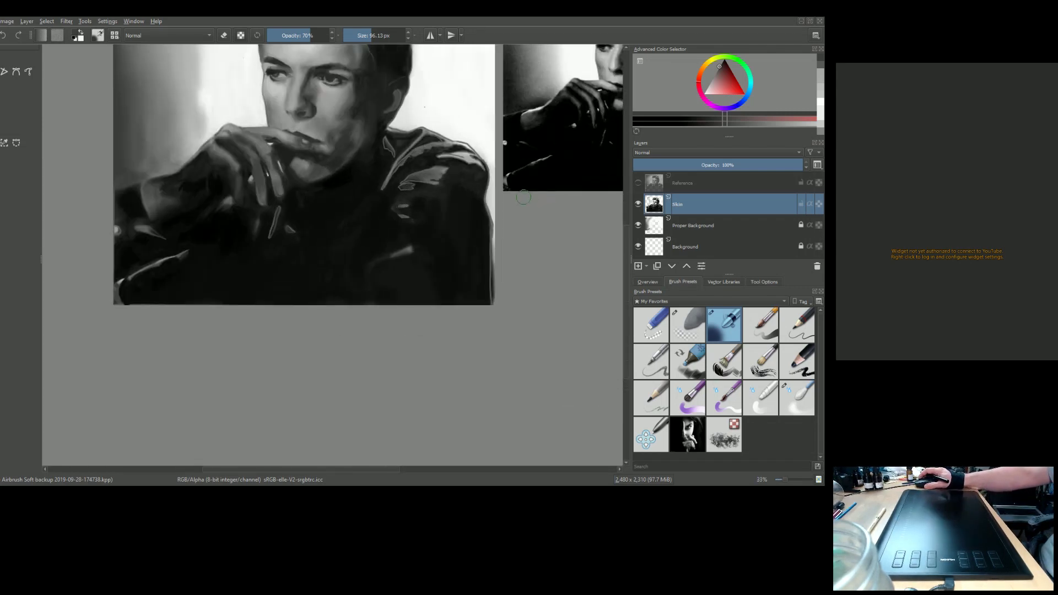
scroll(498, 130, up, 3)
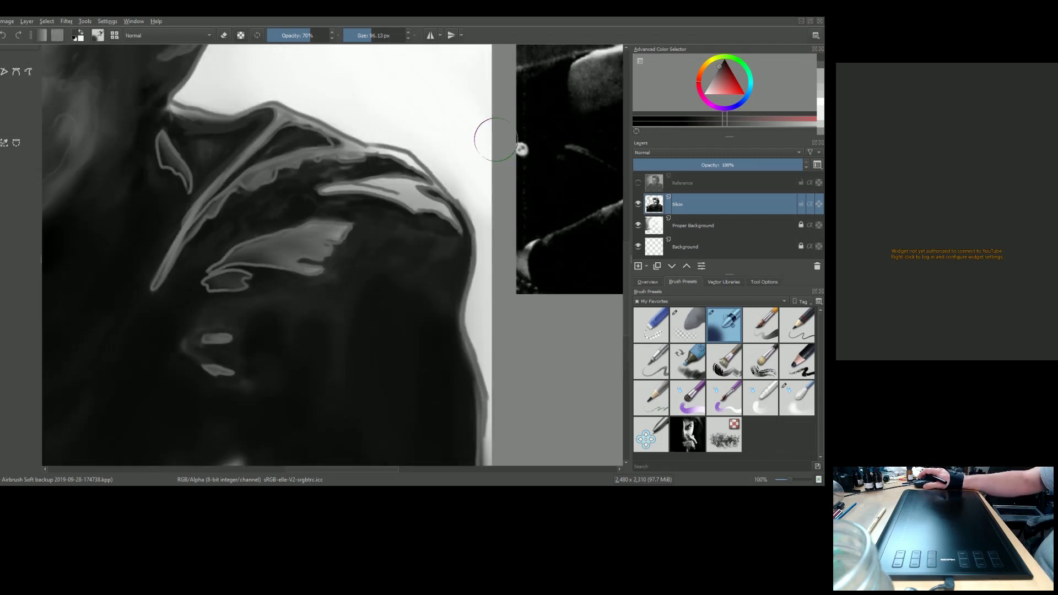
ctrl+click(470, 164)
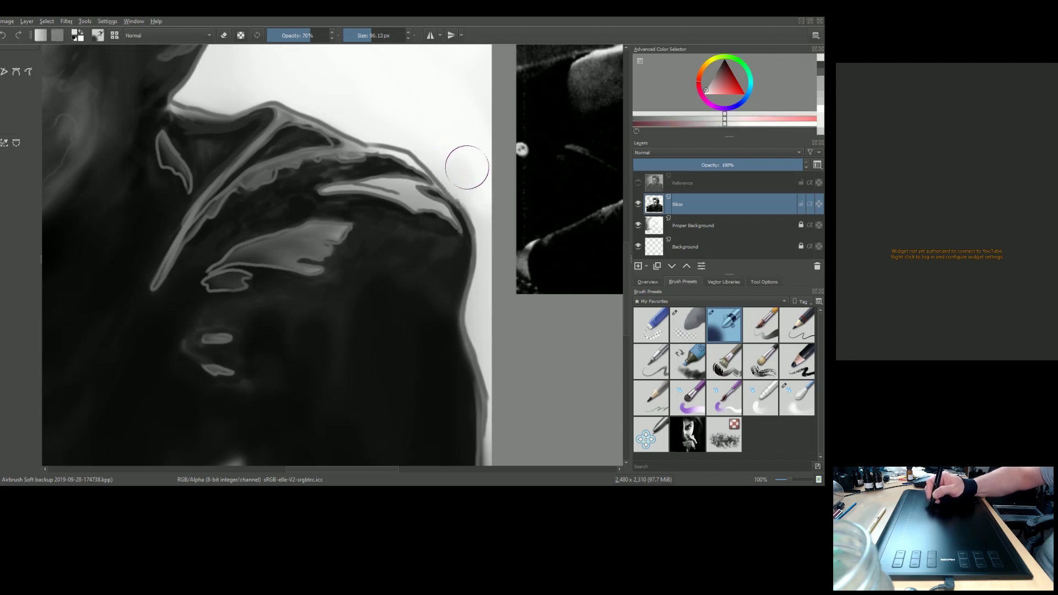
ctrl+click(473, 134)
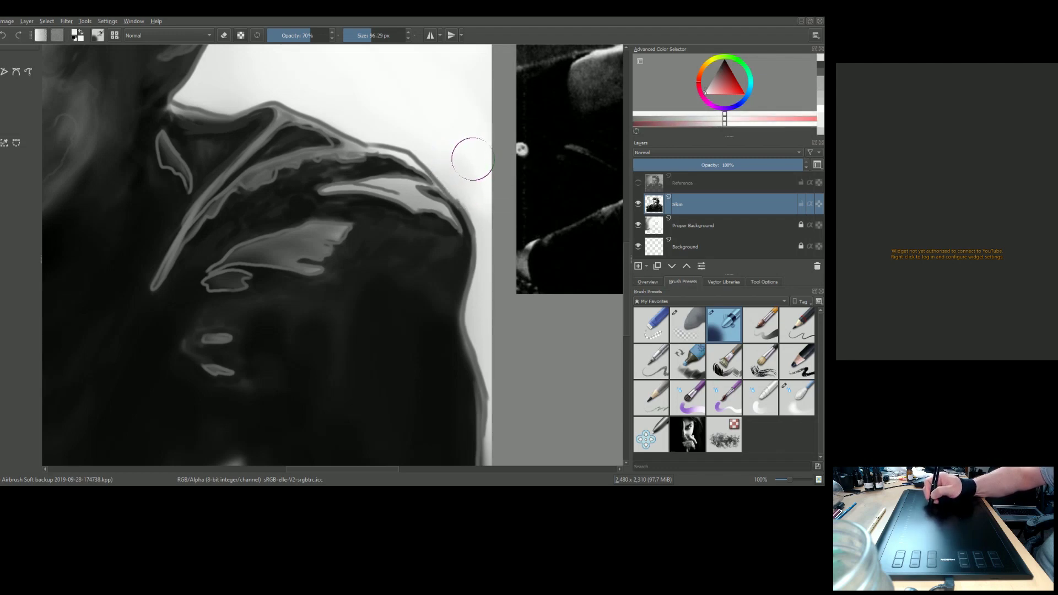
mouse_move(472, 160)
shift+mouse_down()
mouse_move(444, 158)
mouse_move(473, 186)
mouse_move(445, 153)
mouse_move(468, 193)
shift+mouse_up()
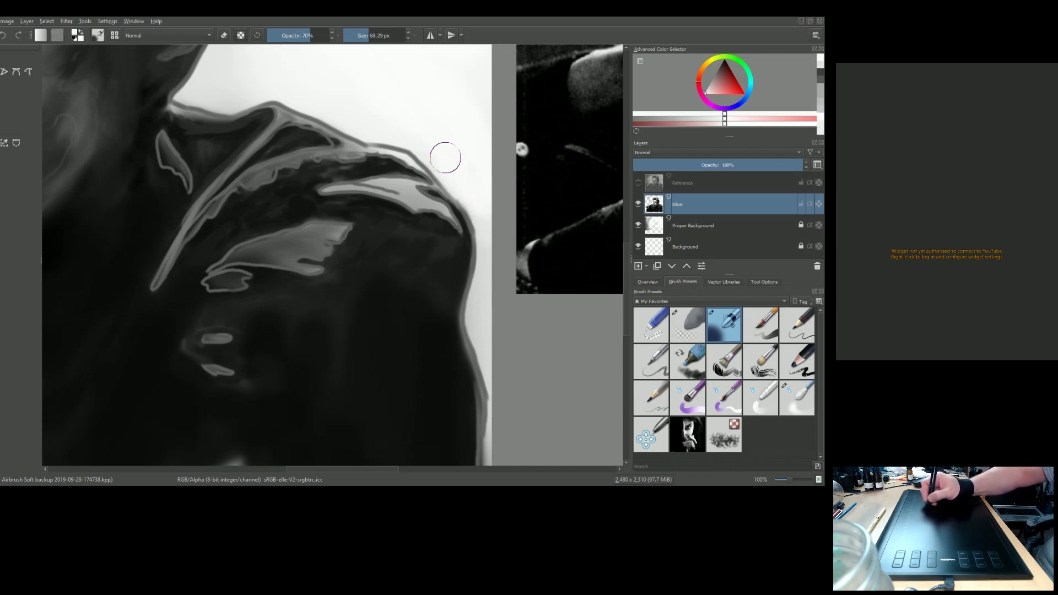
mouse_move(407, 106)
mouse_down()
mouse_move(380, 113)
mouse_move(400, 128)
mouse_up()
mouse_move(226, 77)
mouse_down()
mouse_move(247, 92)
mouse_move(222, 90)
mouse_move(216, 69)
mouse_move(205, 85)
mouse_move(235, 86)
mouse_move(231, 95)
mouse_move(198, 94)
mouse_move(236, 66)
mouse_move(305, 57)
mouse_up()
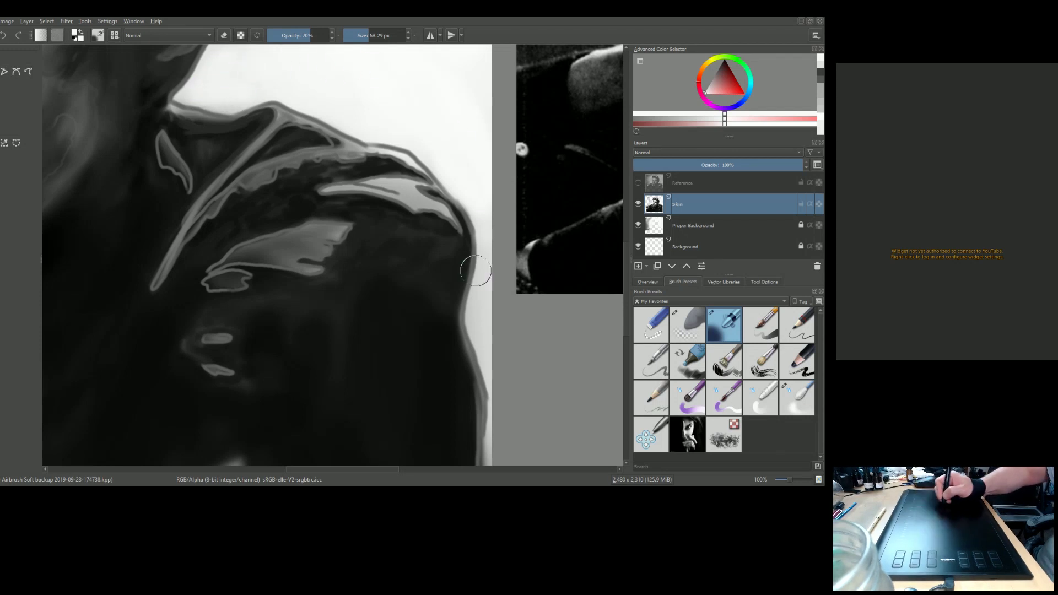
Step: Continue the light background down the narrow strip between the outer sleeve and the canvas edge
mouse_move(485, 315)
mouse_down()
mouse_move(496, 384)
mouse_move(483, 308)
mouse_up()
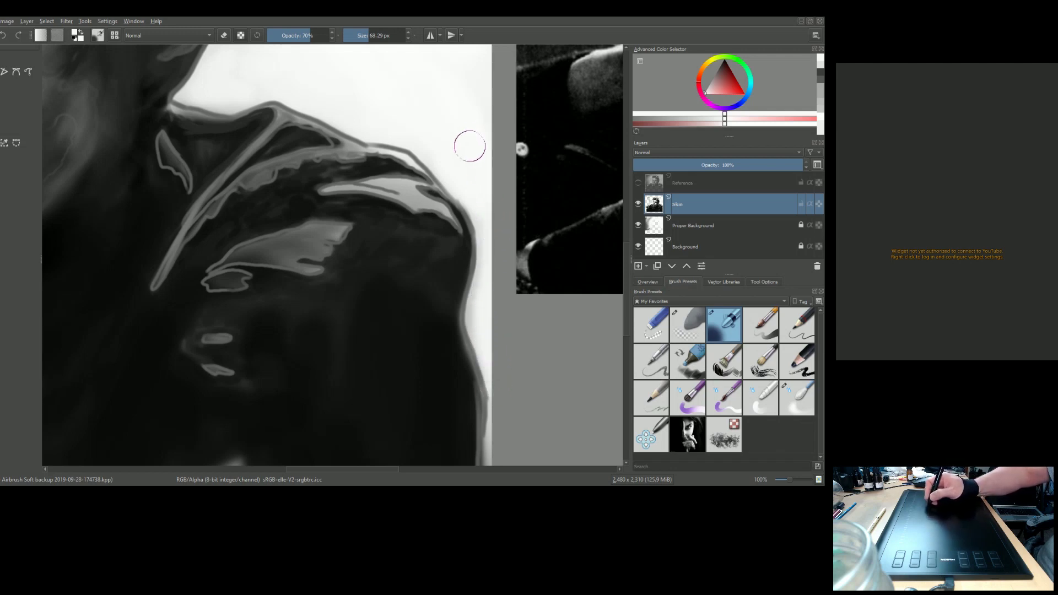
drag(496, 381, 498, 455)
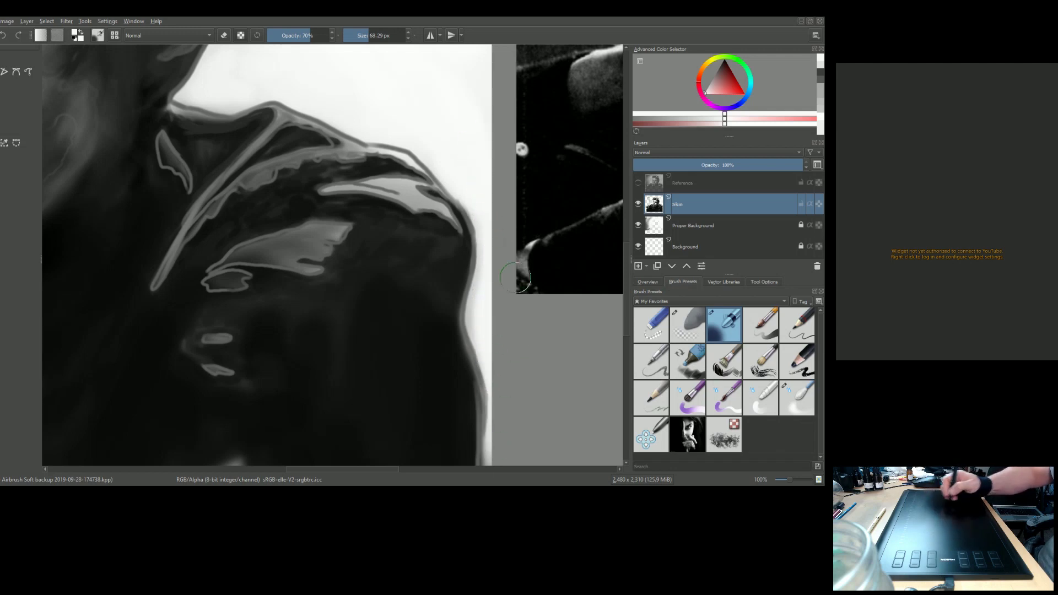
scroll(485, 136, down, 2)
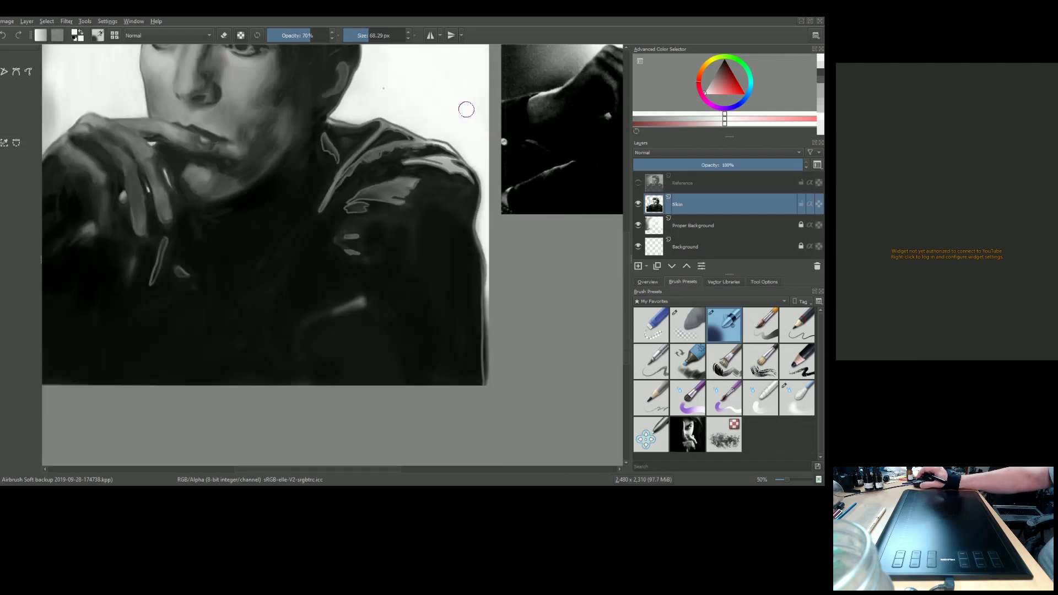
Step: Unlock the Proper Background layer and make it the active layer, leaving the Skin layer unlocked too
drag(448, 134, 416, 337)
scroll(423, 267, up, 2)
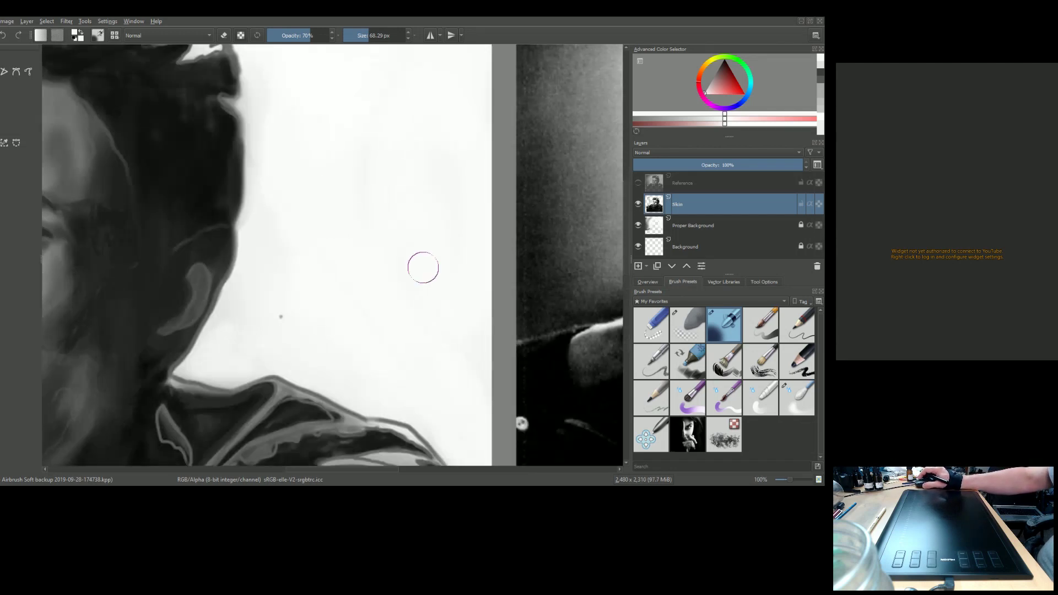
click(797, 225)
scroll(333, 175, down, 2)
scroll(333, 175, up, 2)
scroll(333, 175, down, 2)
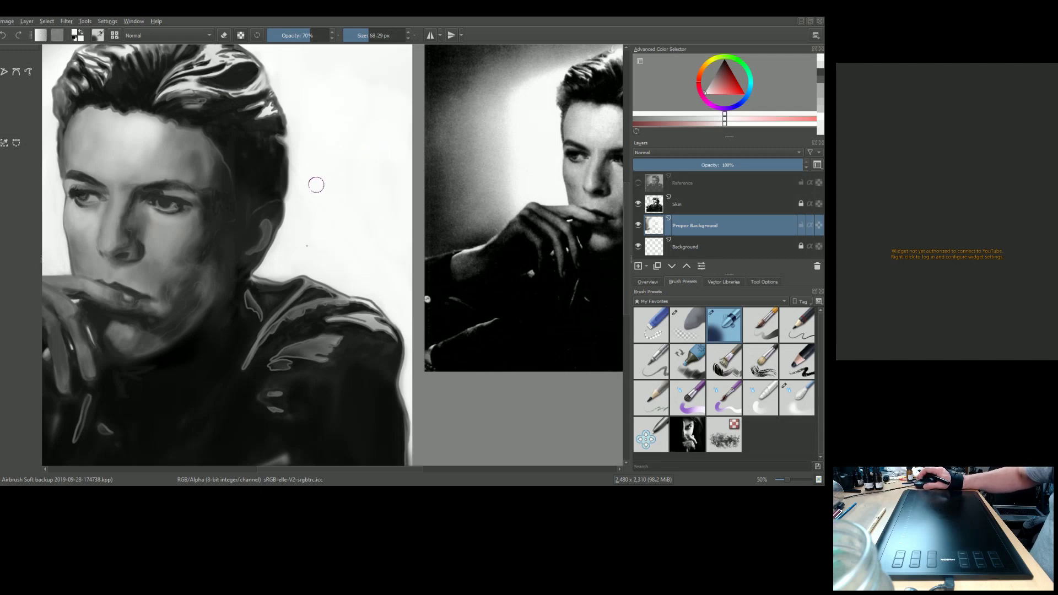
scroll(307, 156, up, 4)
drag(285, 194, 513, 458)
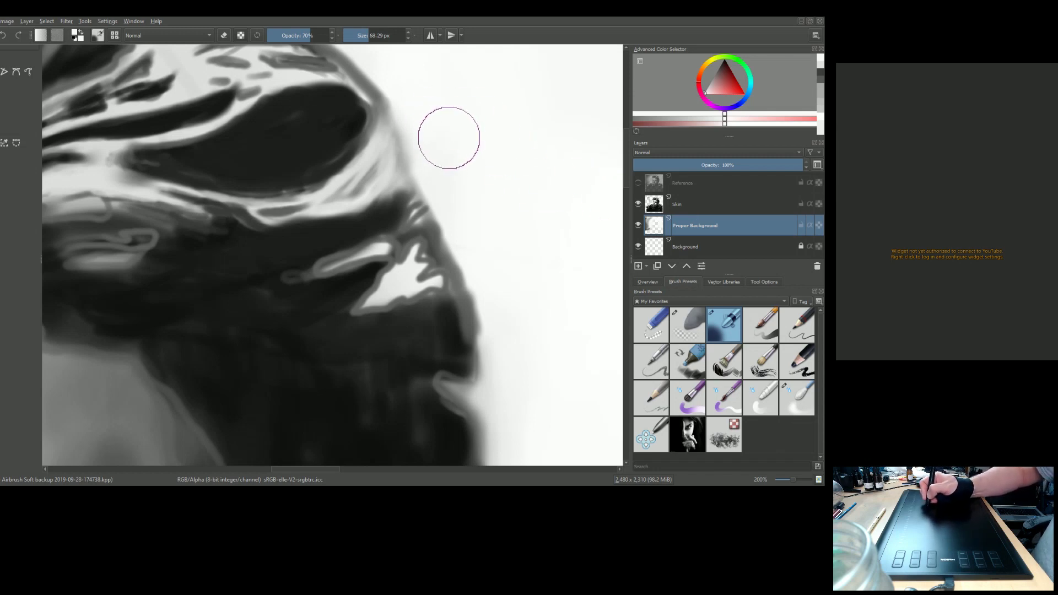
Step: Activate the Skin layer and, with a 10.05 px brush, paint light highlight strokes into the hair at the back of the head
click(639, 205)
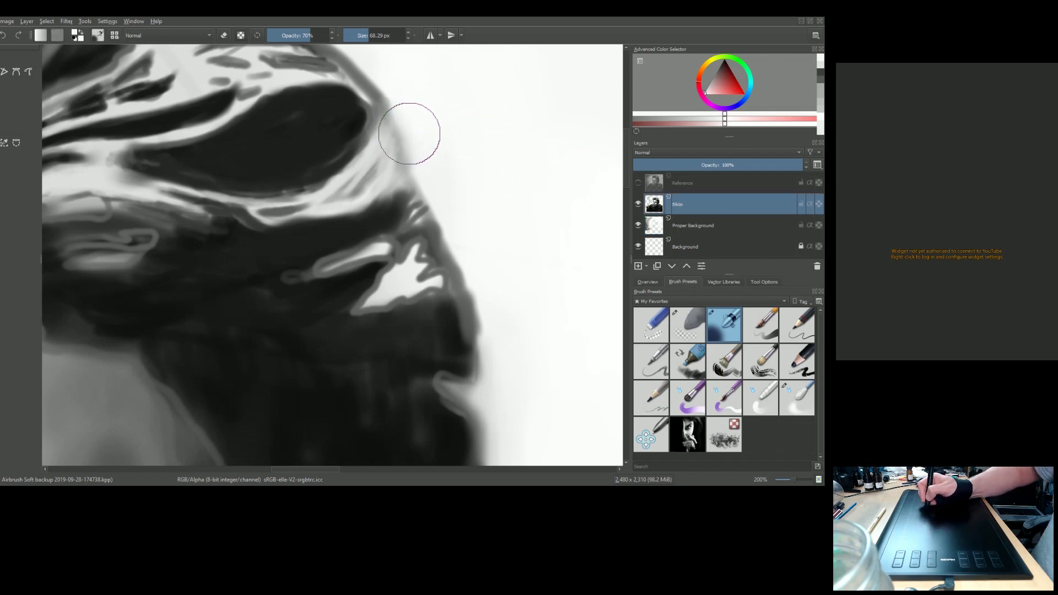
key(bracketleft)
key(bracketleft)
key(bracketleft)
key(bracketleft)
key(bracketleft)
key(bracketleft)
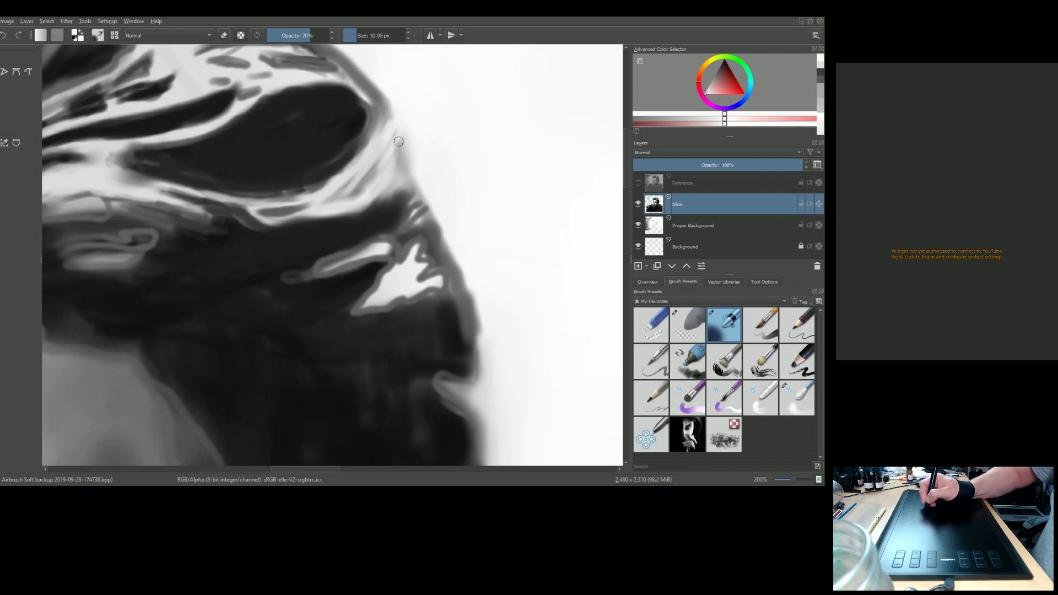
mouse_move(389, 132)
mouse_down()
mouse_move(401, 135)
mouse_move(394, 176)
mouse_move(369, 196)
mouse_up()
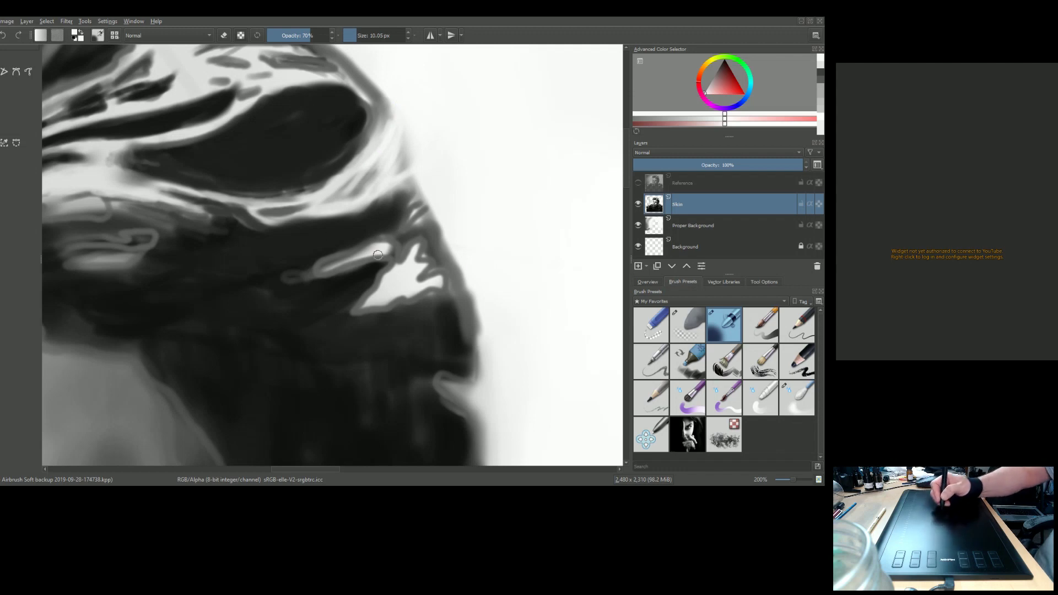
scroll(567, 263, down, 3)
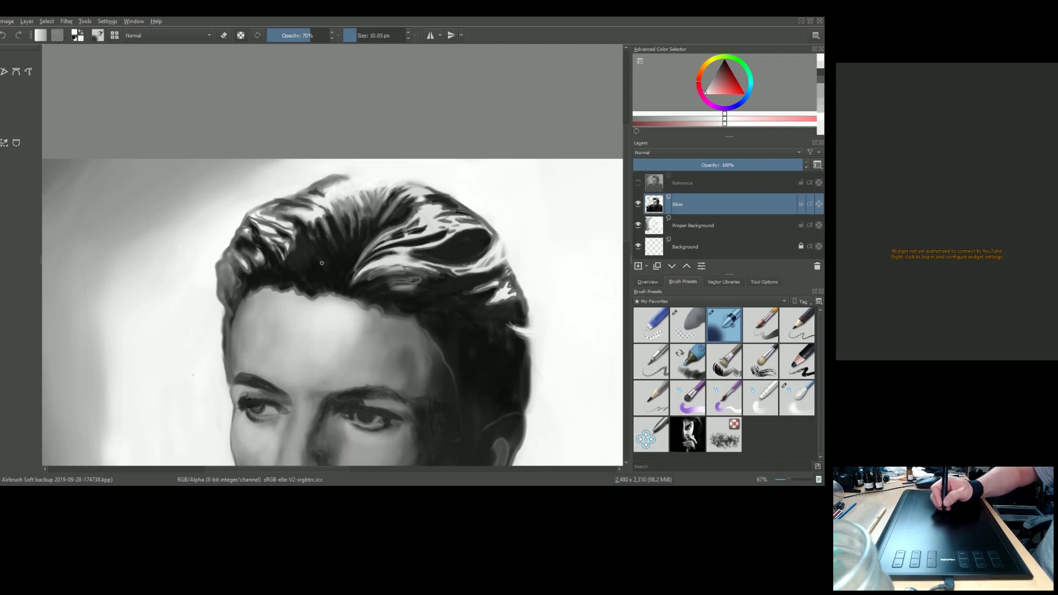
Step: Paint light highlight strokes along the front hair strands above the temple, keeping the 10.05 px brush
key(minus)
key(minus)
key(minus)
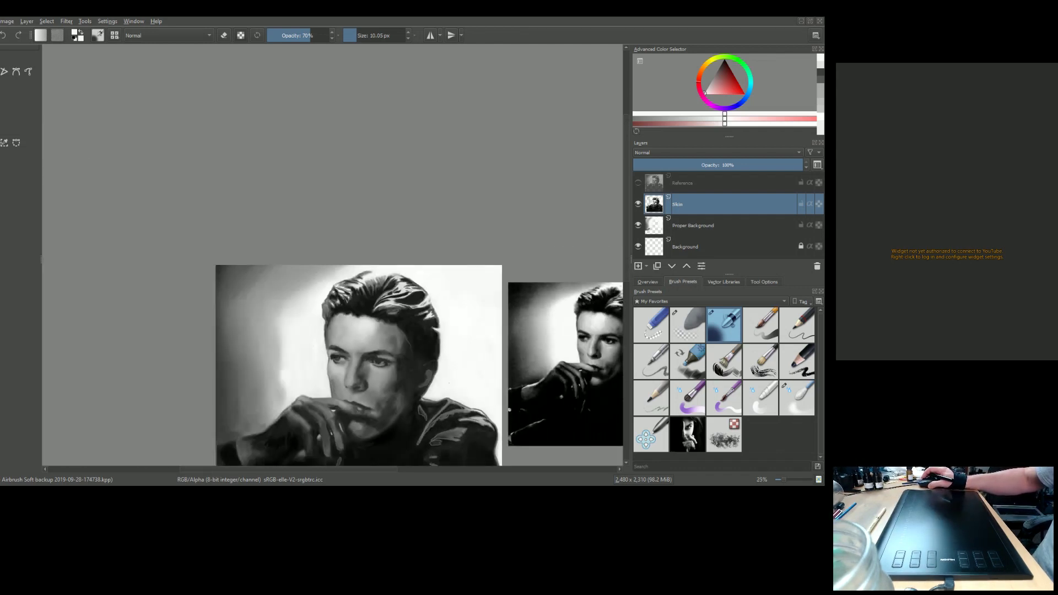
mouse_move(489, 401)
mouse_down()
mouse_move(498, 320)
mouse_move(401, 321)
mouse_up()
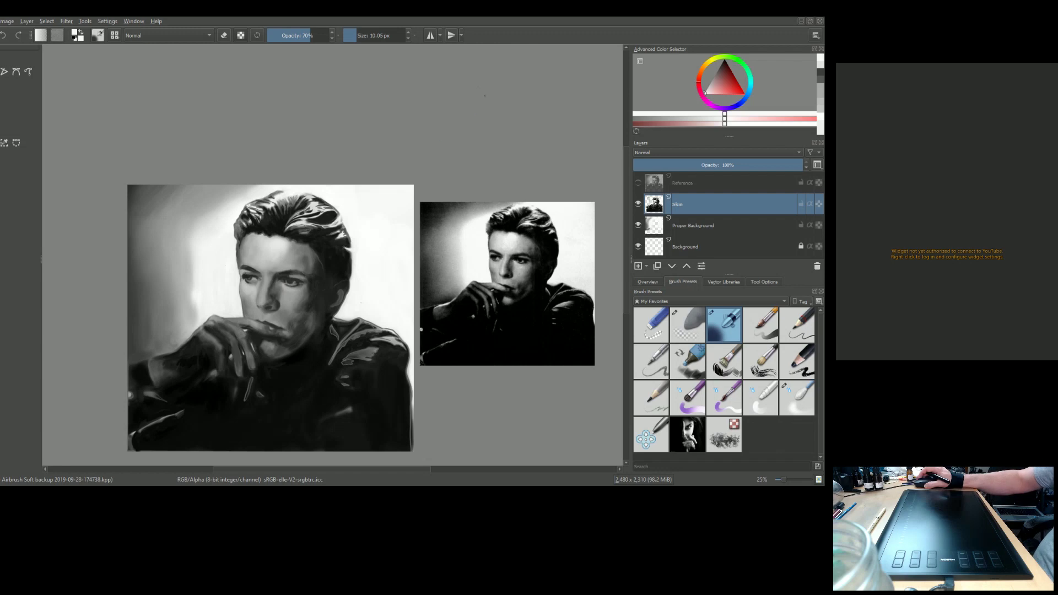
scroll(406, 75, up, 1)
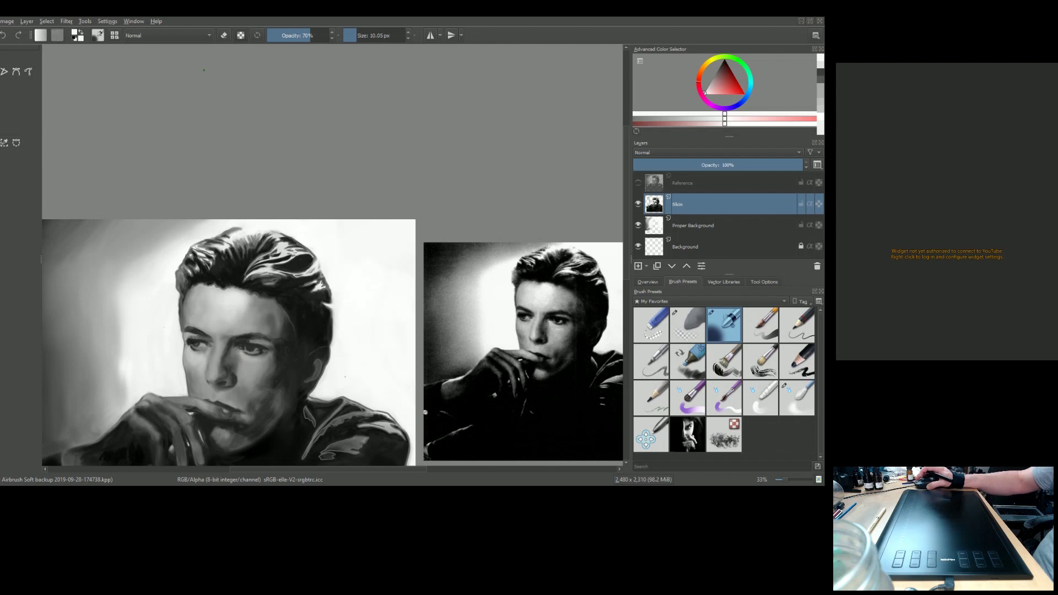
scroll(173, 263, up, 3)
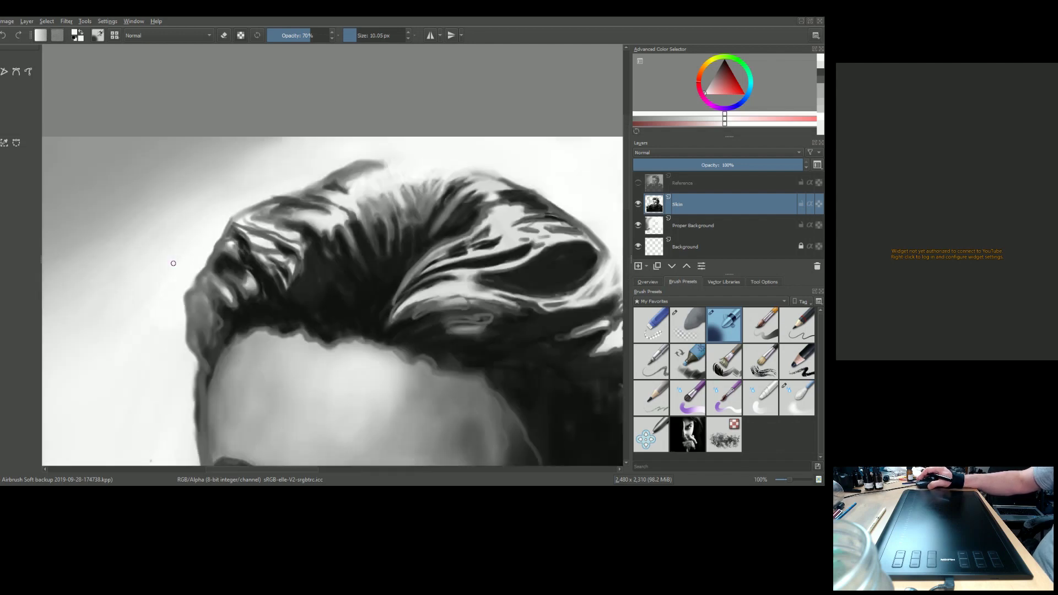
scroll(192, 275, up, 1)
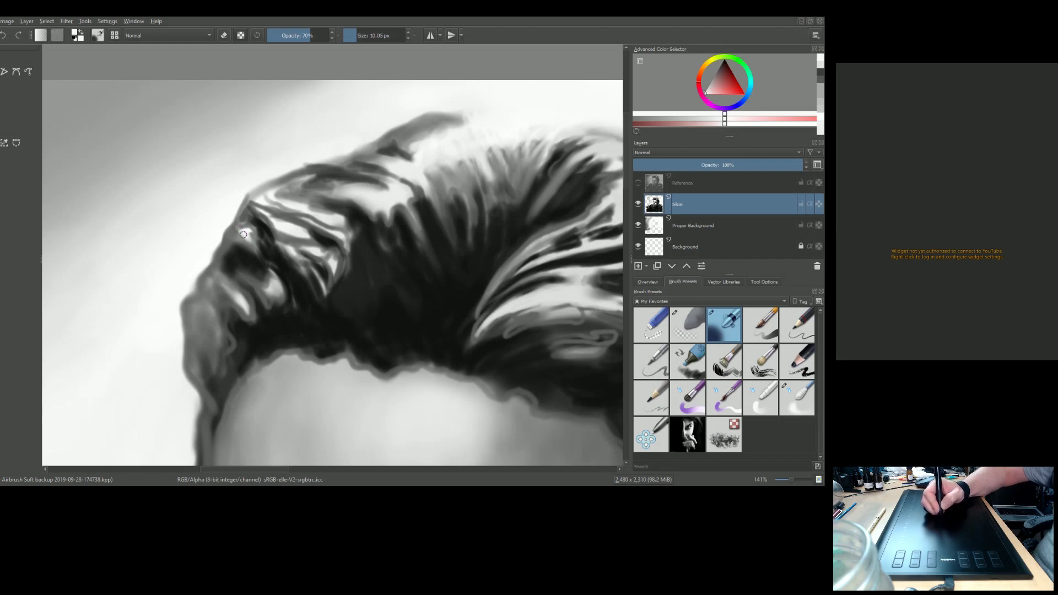
mouse_move(241, 294)
mouse_down()
mouse_move(246, 304)
mouse_move(220, 280)
mouse_up()
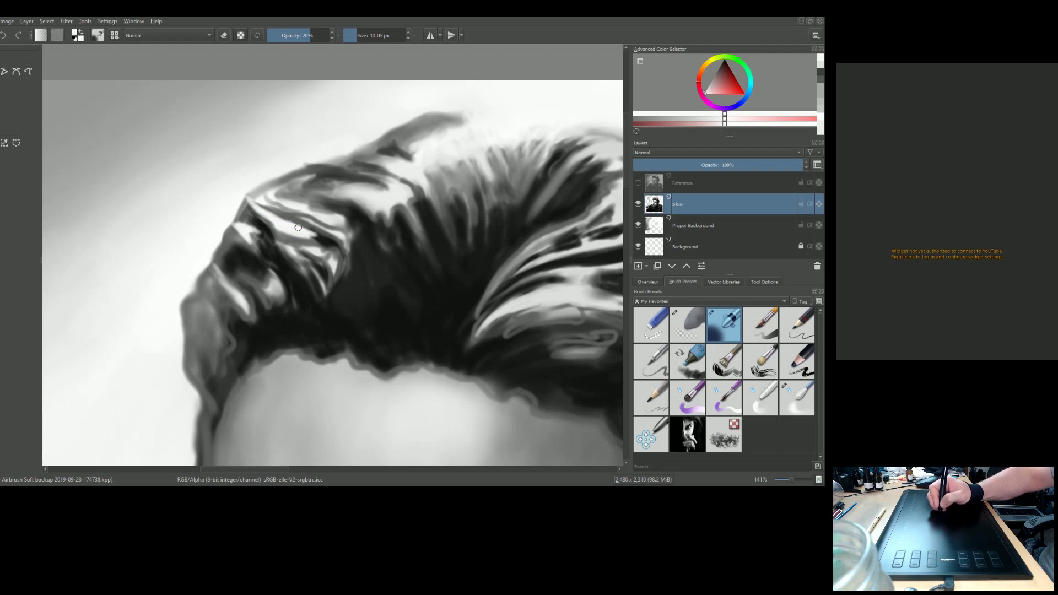
mouse_move(352, 244)
mouse_down()
mouse_move(287, 212)
mouse_move(345, 239)
mouse_up()
drag(276, 214, 348, 249)
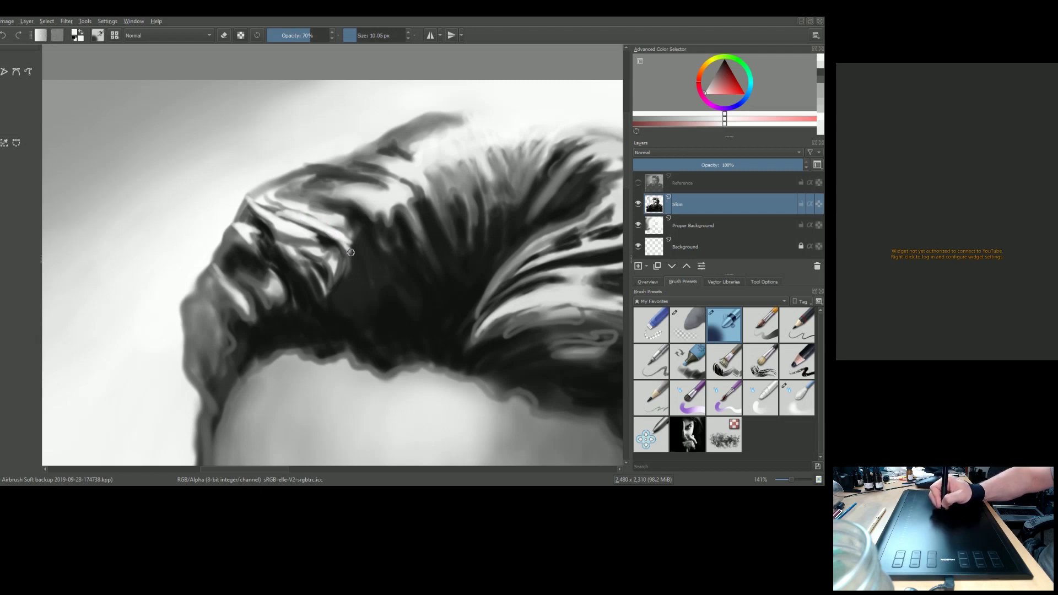
Step: Sample a dark hair tone and paint thin dark strokes between the light strands of the front lock with the 10.05 px brush
ctrl+click(379, 265)
ctrl+click(379, 265)
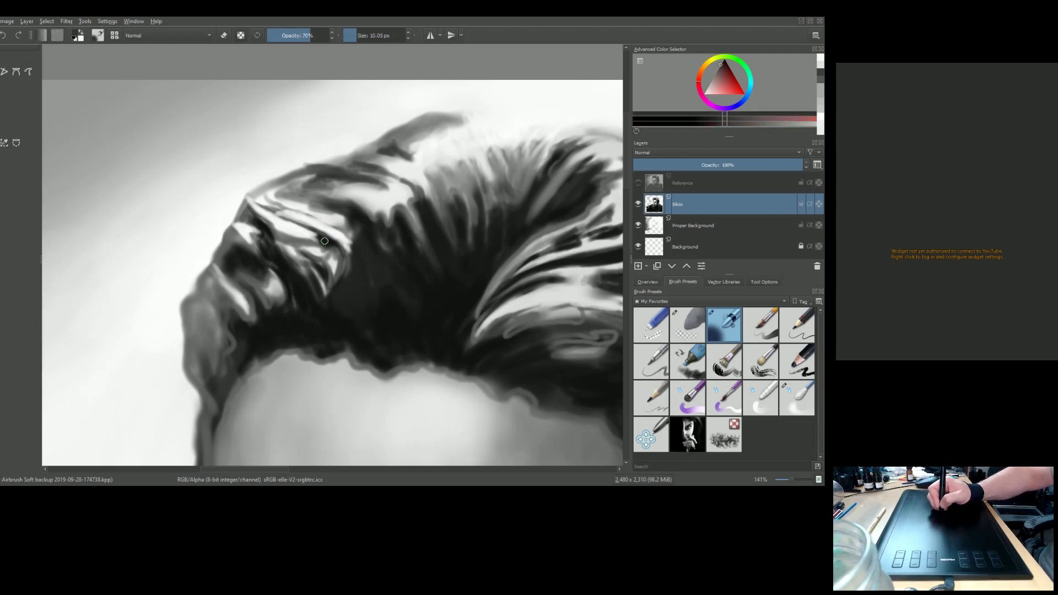
mouse_move(314, 229)
mouse_down()
mouse_move(282, 217)
mouse_move(318, 233)
mouse_up()
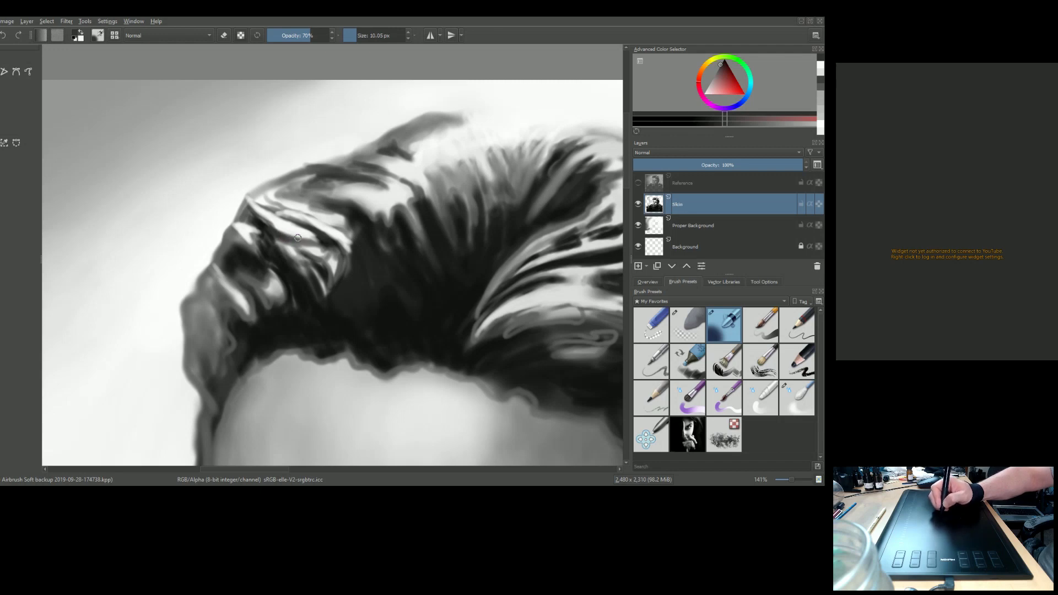
mouse_move(276, 229)
mouse_down()
mouse_move(265, 215)
mouse_move(305, 236)
mouse_up()
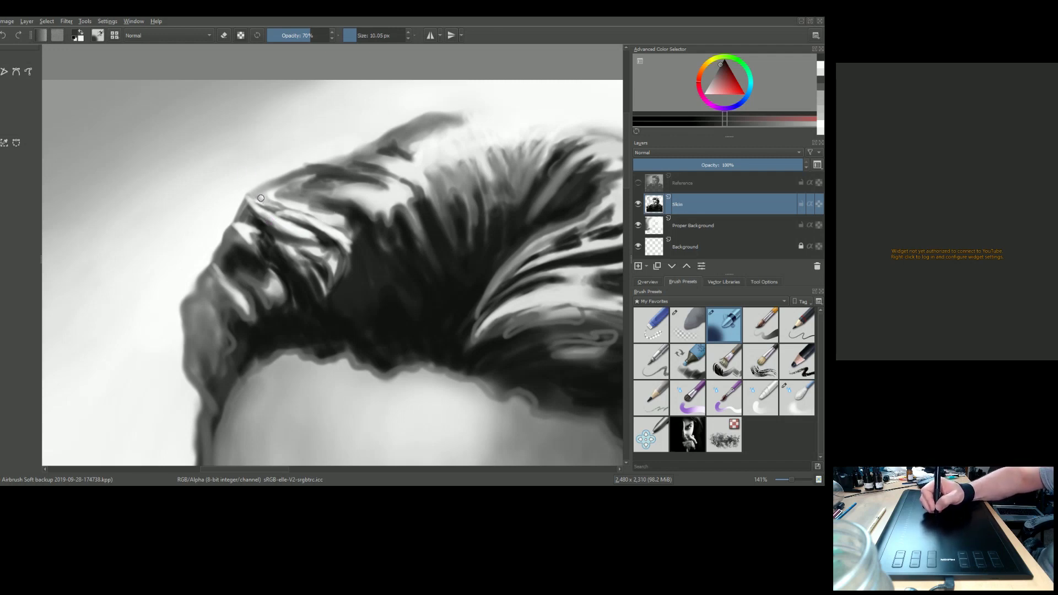
mouse_move(260, 195)
mouse_down()
mouse_move(311, 215)
mouse_move(289, 199)
mouse_move(324, 221)
mouse_move(257, 194)
mouse_move(312, 204)
mouse_move(320, 235)
mouse_move(308, 228)
mouse_move(334, 248)
mouse_up()
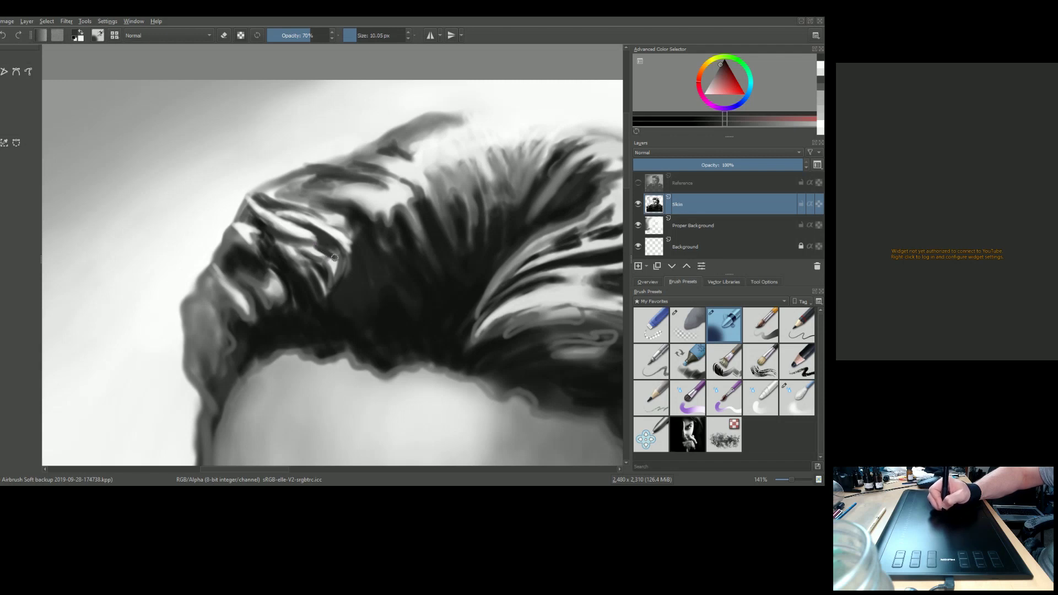
Step: Touch up the light strands and their tips in the front lock with sampled mid-grey and light tones
ctrl+click(323, 273)
drag(333, 261, 334, 263)
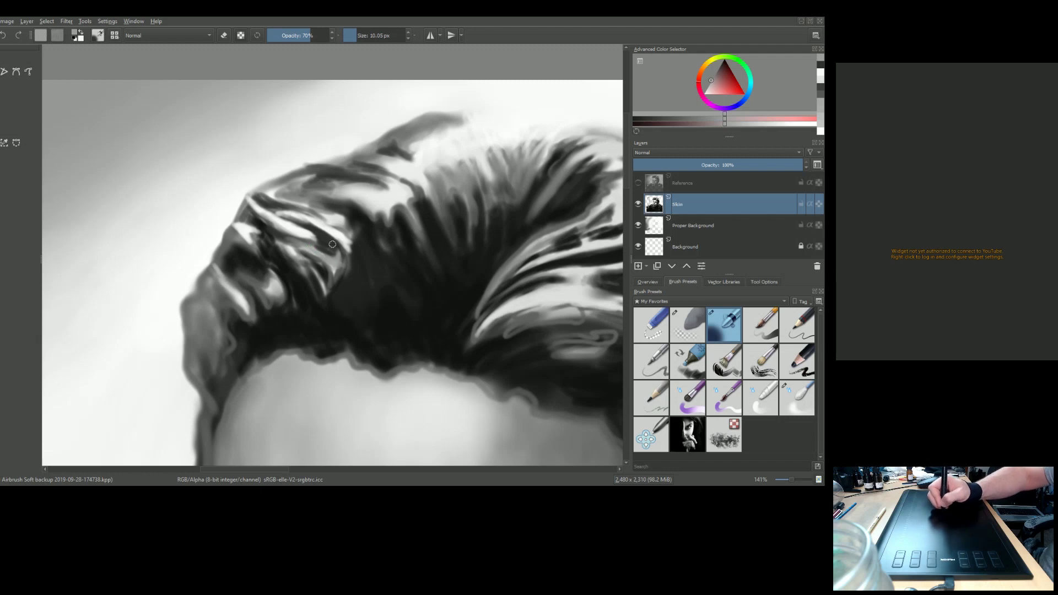
drag(300, 216, 343, 239)
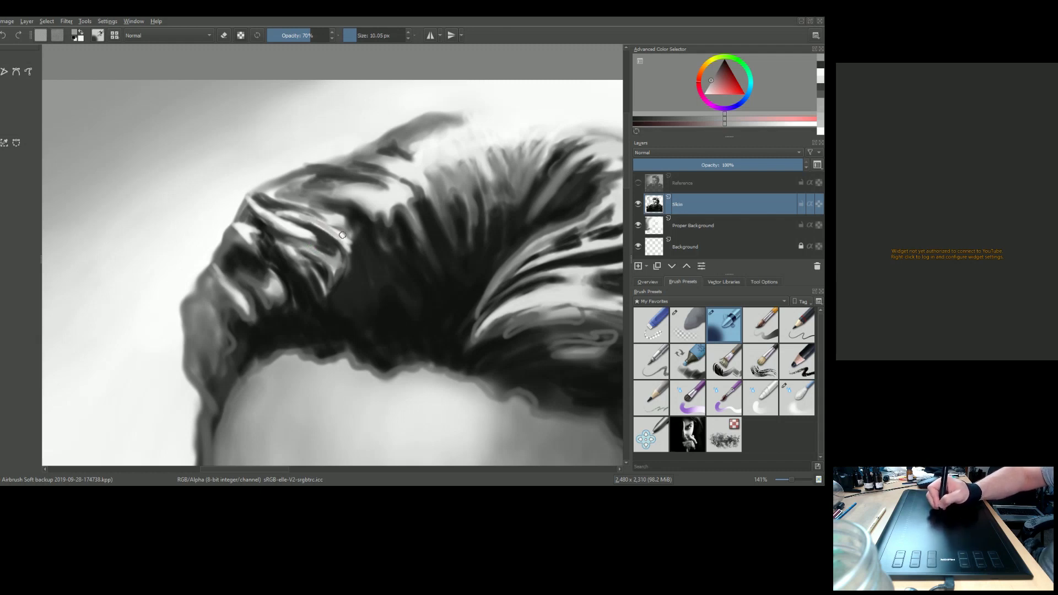
ctrl+click(391, 224)
drag(333, 219, 317, 223)
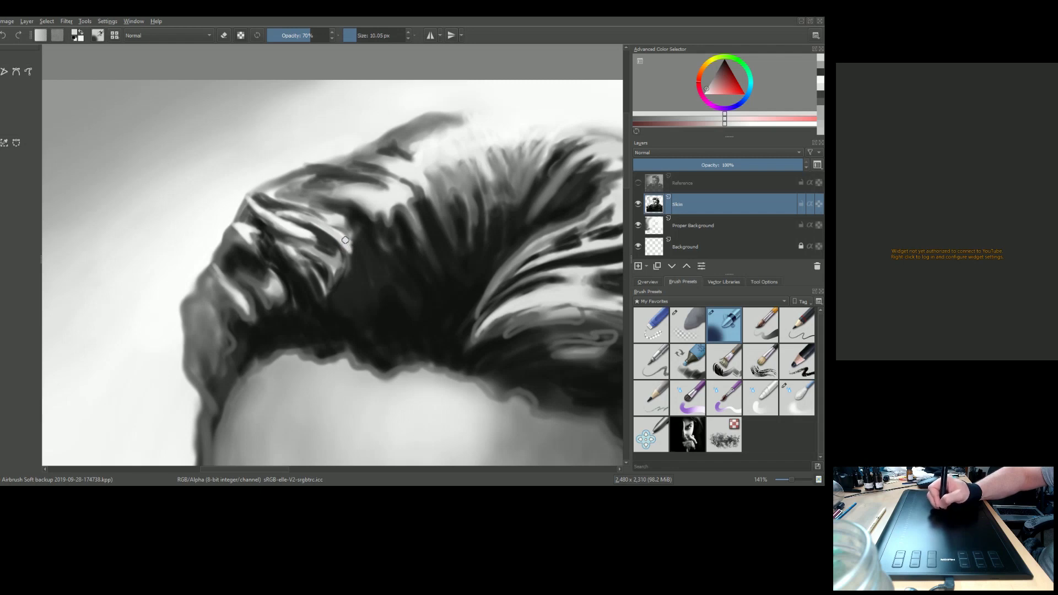
Step: Separate the upper light strands of the front lock with a sampled dark grey, and sample a light grey for the outer strand
ctrl+click(288, 223)
mouse_move(287, 224)
mouse_down()
mouse_move(323, 239)
mouse_move(278, 215)
mouse_move(298, 221)
mouse_up()
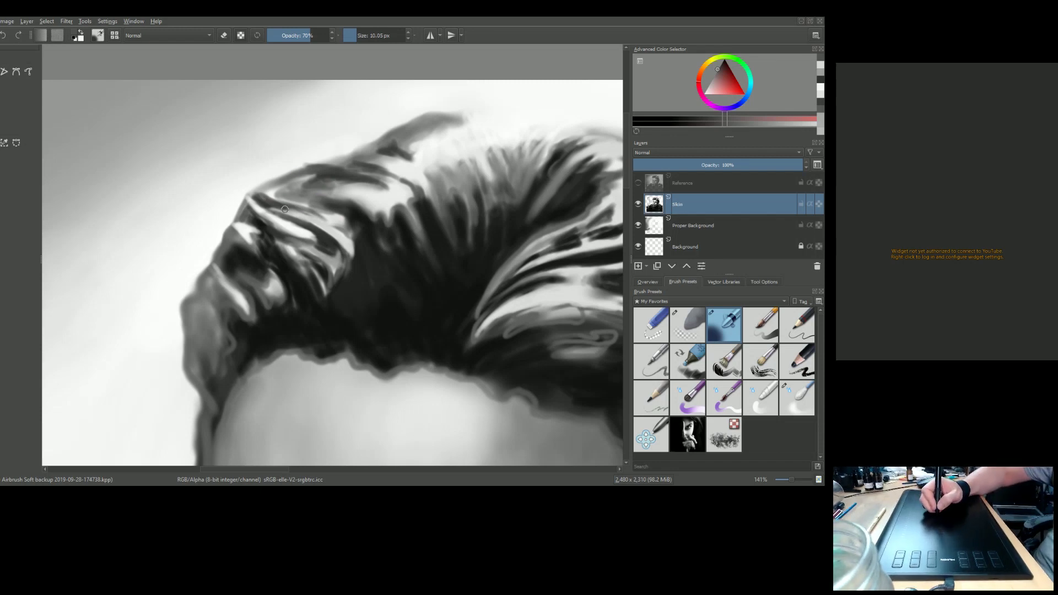
mouse_move(281, 209)
mouse_down()
mouse_move(317, 213)
mouse_move(285, 214)
mouse_up()
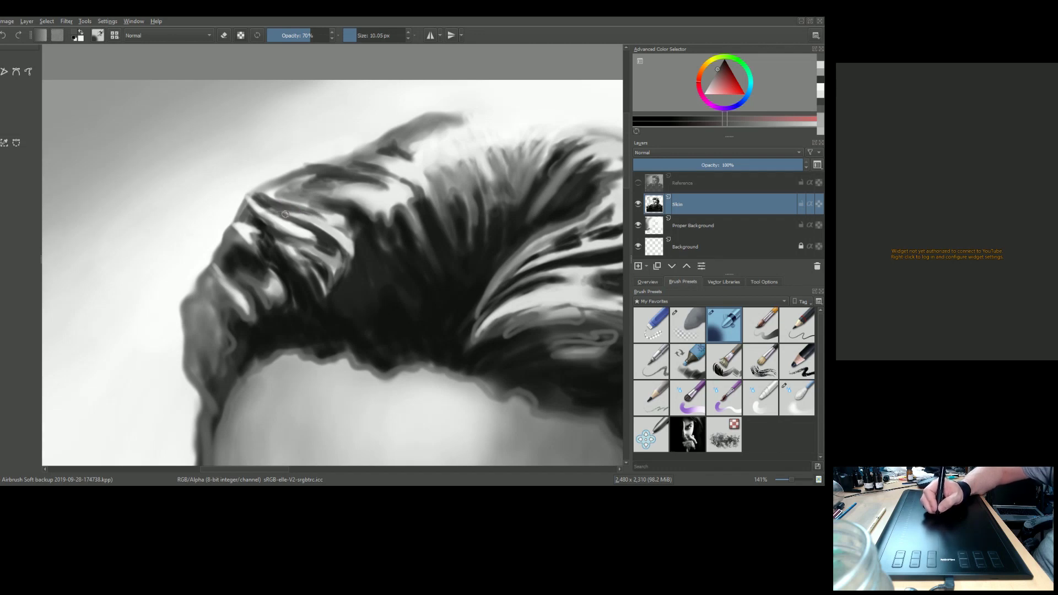
ctrl+click(328, 221)
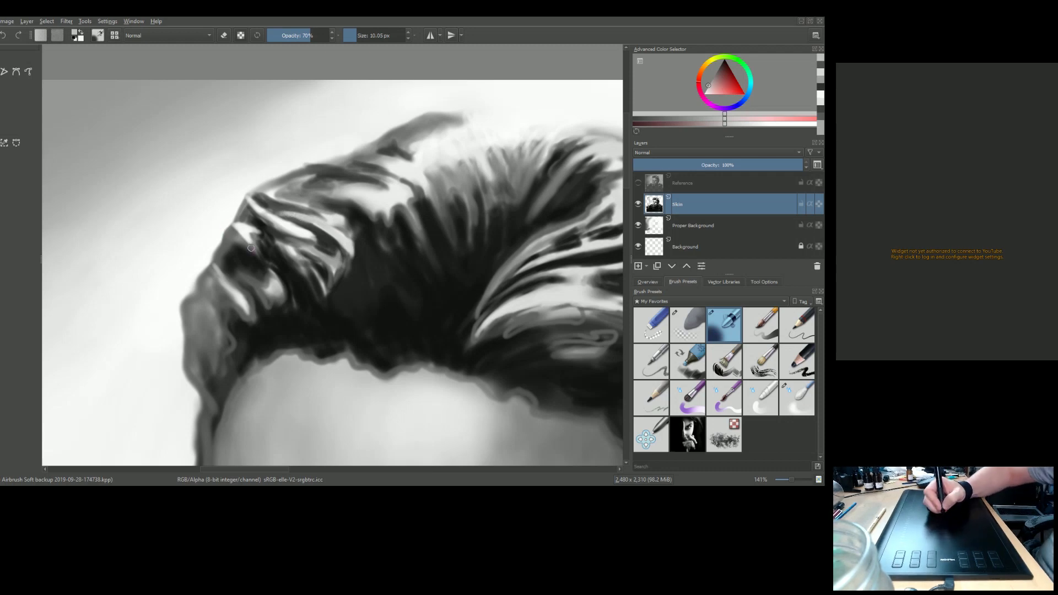
Step: Sample dark tones, enlarge the brush to 12.74 px and cover the lower ends of the front lock's light strands
ctrl+click(338, 266)
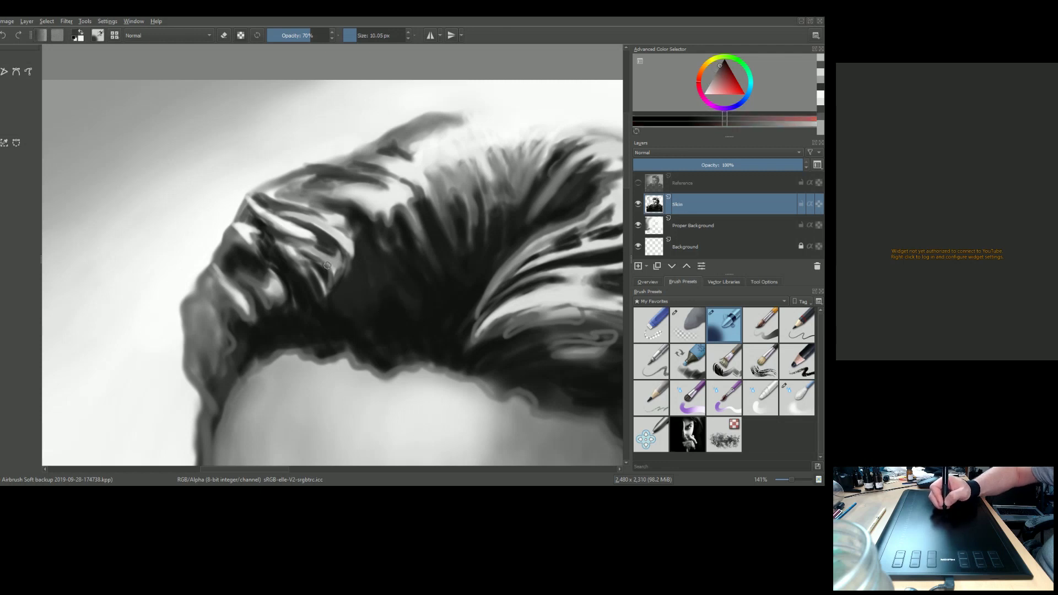
mouse_move(366, 277)
shift+mouse_down()
mouse_move(303, 257)
mouse_move(310, 268)
shift+mouse_up()
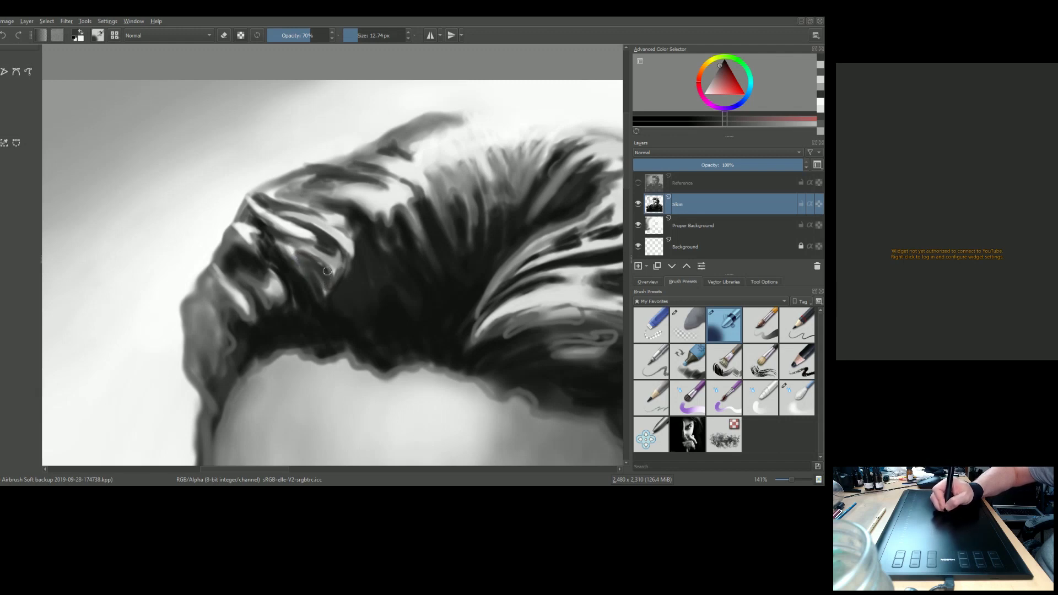
mouse_move(330, 268)
mouse_down()
mouse_move(320, 295)
mouse_move(321, 280)
mouse_move(321, 301)
mouse_move(349, 292)
mouse_up()
ctrl+click(365, 256)
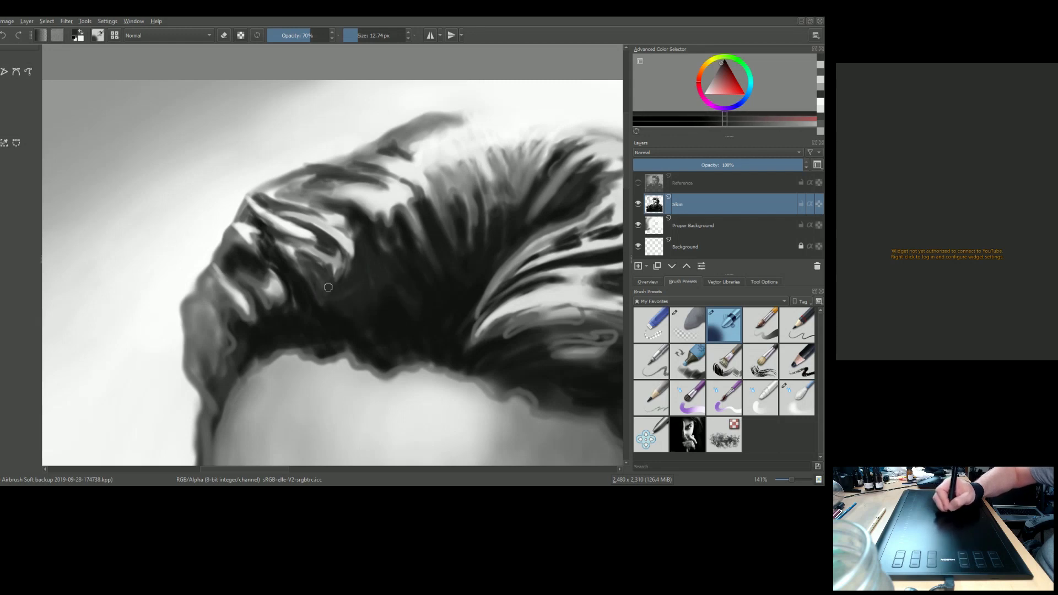
mouse_move(326, 272)
mouse_down()
mouse_move(310, 287)
mouse_move(321, 290)
mouse_up()
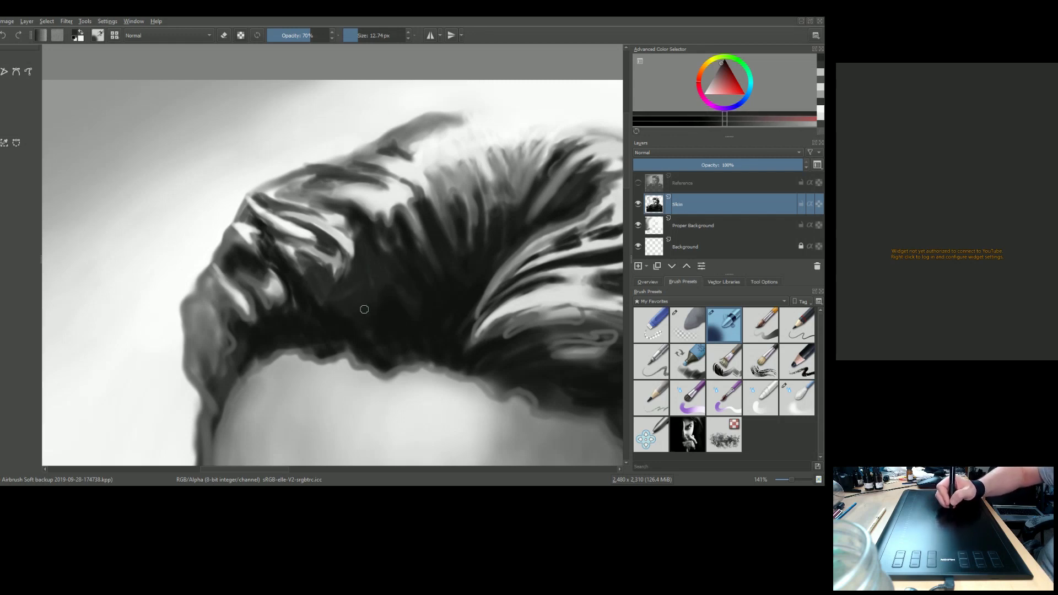
Step: Darken the brush colour and paint near-black strokes beneath and between the light strands of the front lock
key(k)
mouse_move(364, 270)
mouse_down()
mouse_move(341, 290)
mouse_move(373, 273)
mouse_move(336, 285)
mouse_move(313, 270)
mouse_up()
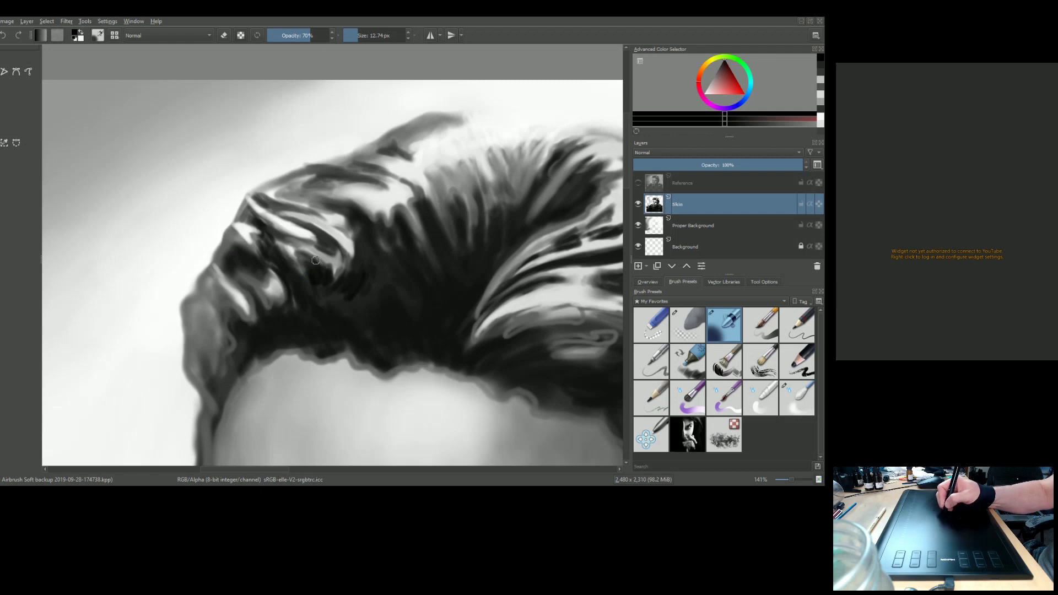
drag(315, 258, 328, 271)
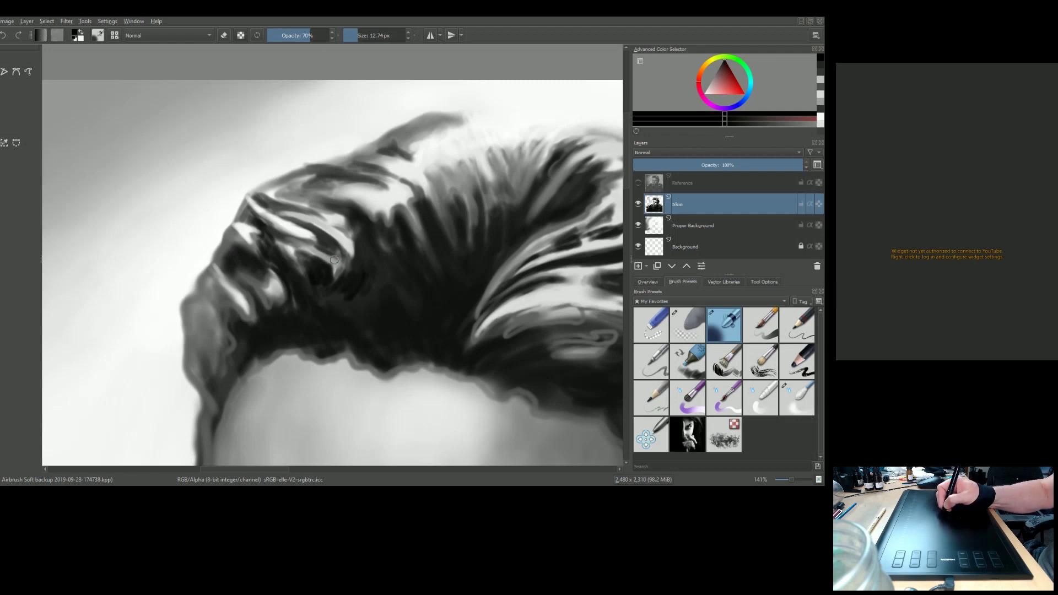
mouse_move(335, 254)
mouse_down()
mouse_move(313, 265)
mouse_move(290, 249)
mouse_up()
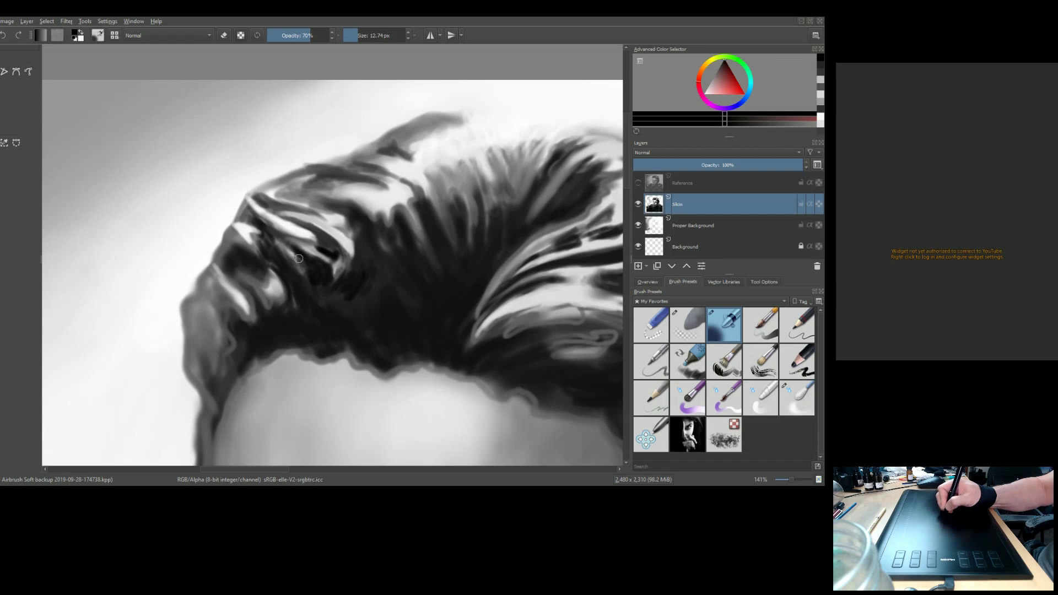
drag(300, 269, 264, 244)
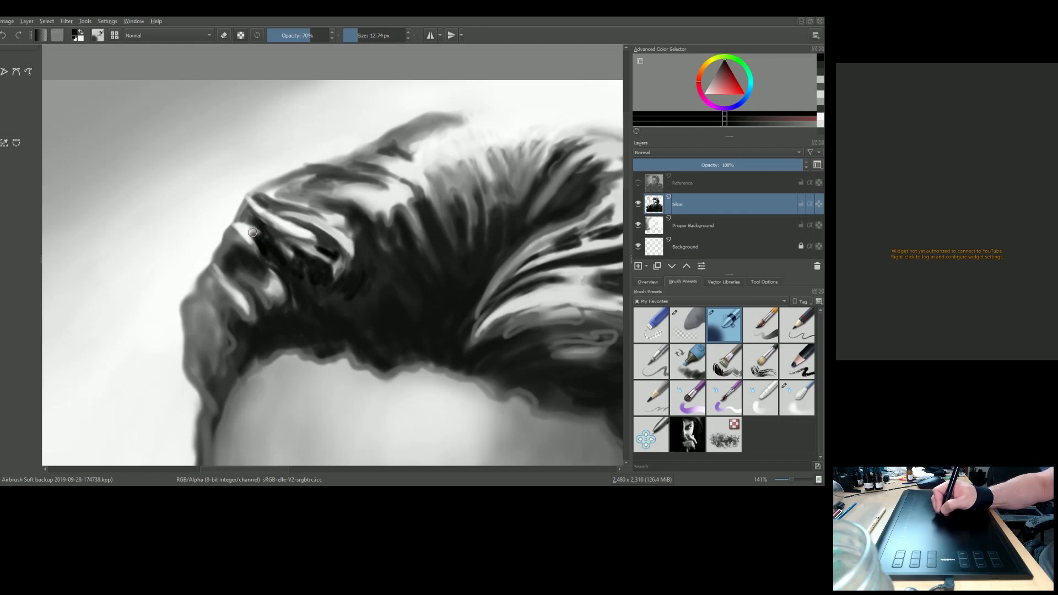
mouse_move(244, 254)
mouse_down()
mouse_move(255, 263)
mouse_move(265, 255)
mouse_move(256, 243)
mouse_move(269, 252)
mouse_up()
Step: Touch up the highlight at the front edge of the hair with sampled light tones and trim the outline with the sampled background tone
ctrl+click(265, 248)
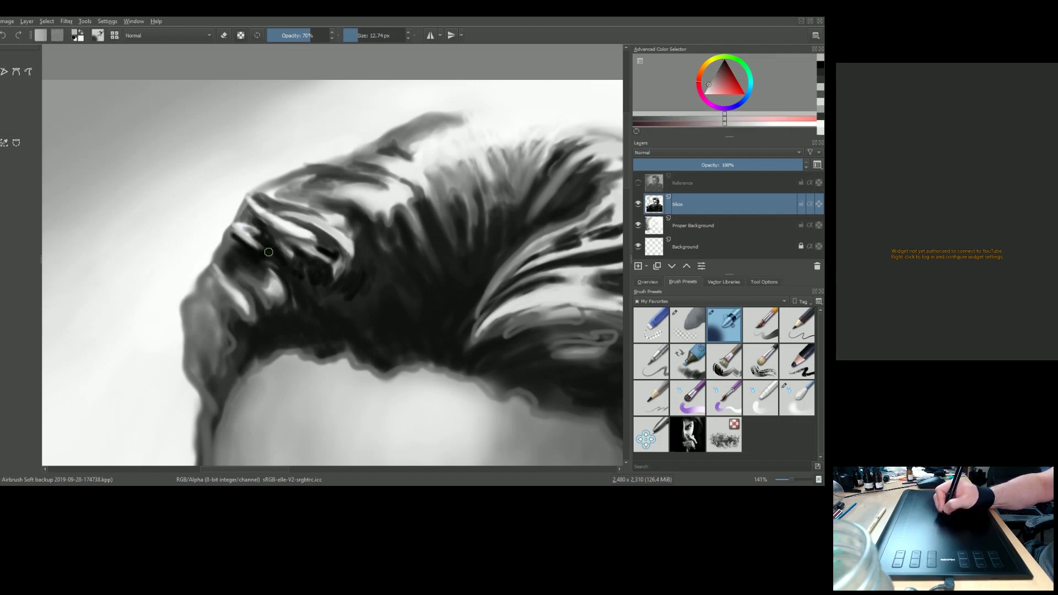
ctrl+click(242, 222)
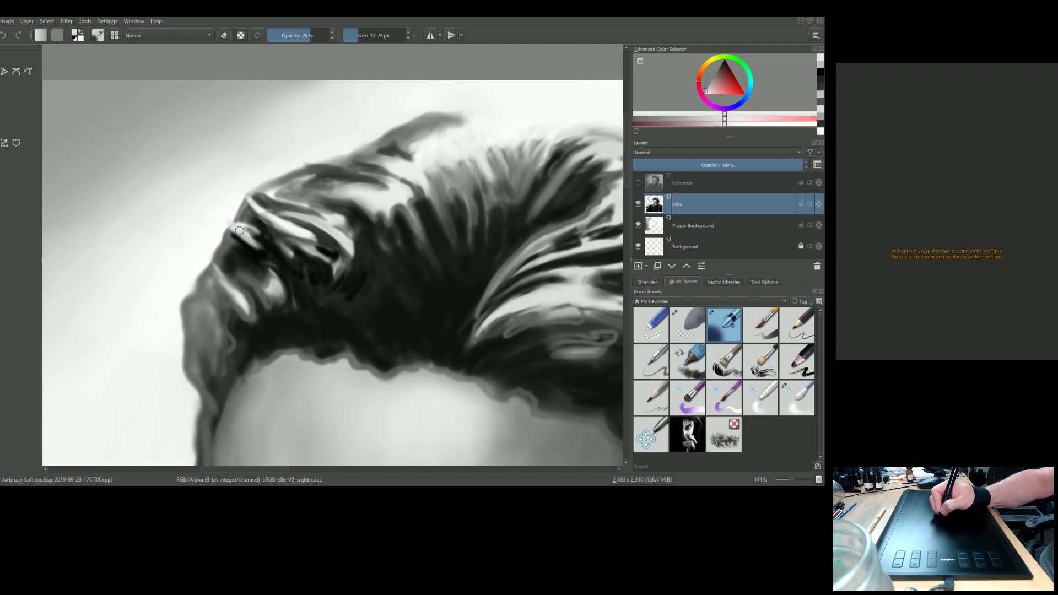
ctrl+click(236, 194)
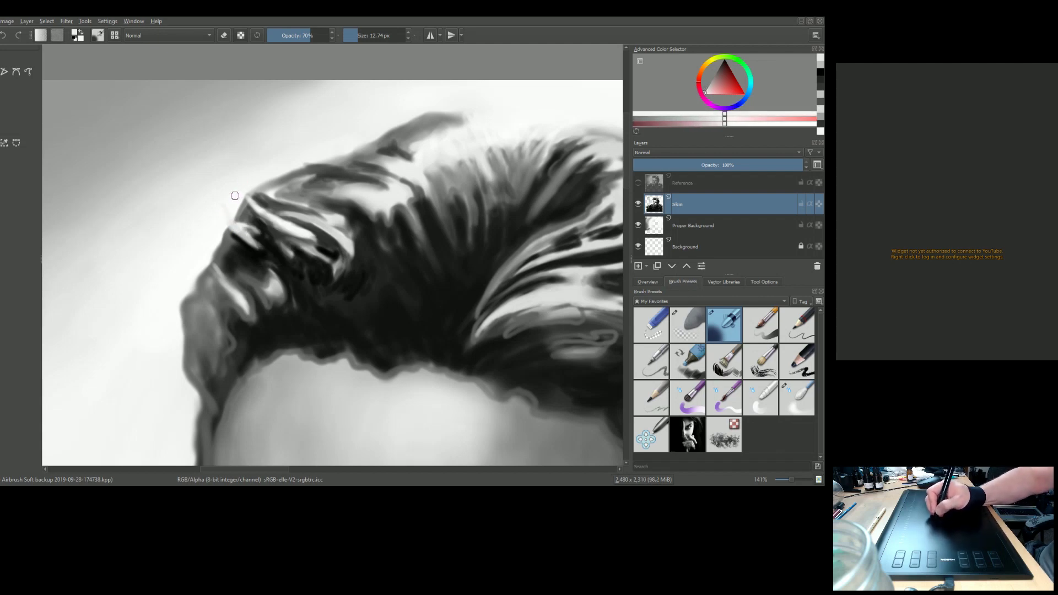
drag(234, 198, 226, 220)
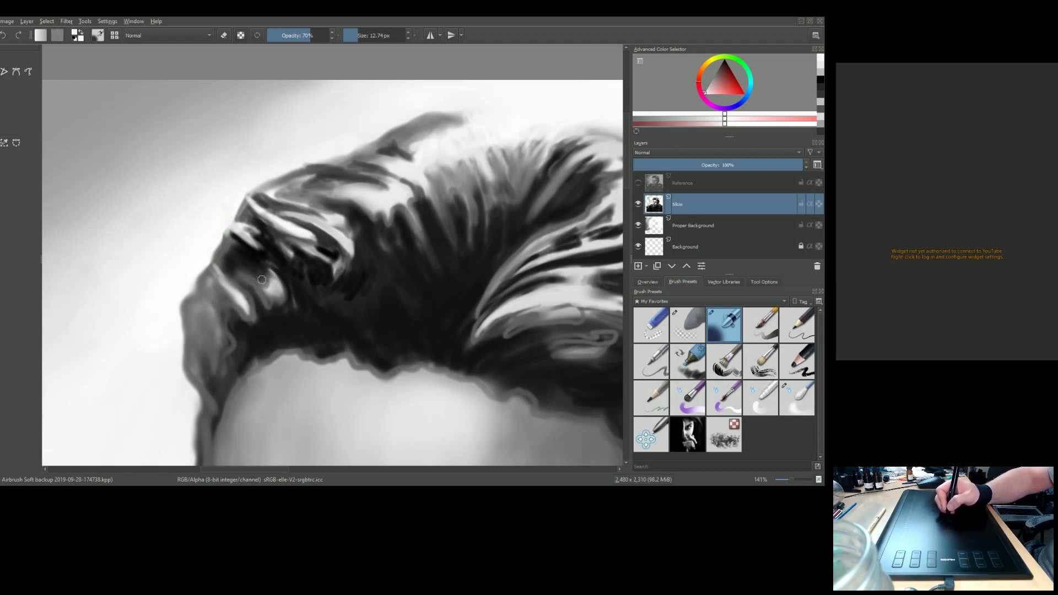
Step: Add a short light stroke under the front lock's strands and blend its lower side with a sampled dark tone
drag(299, 256, 314, 263)
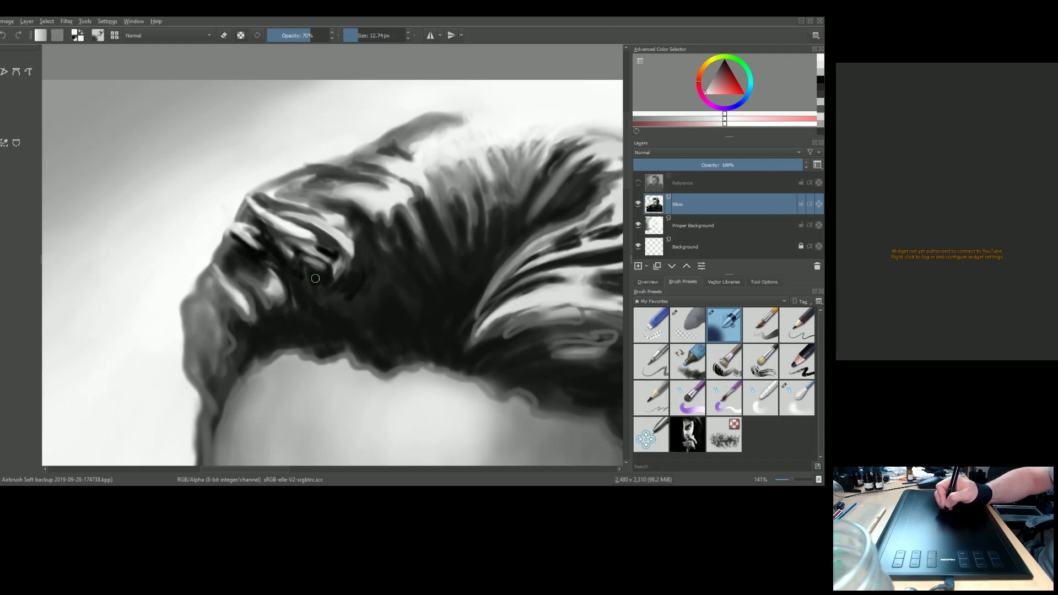
ctrl+click(333, 302)
drag(315, 268, 314, 259)
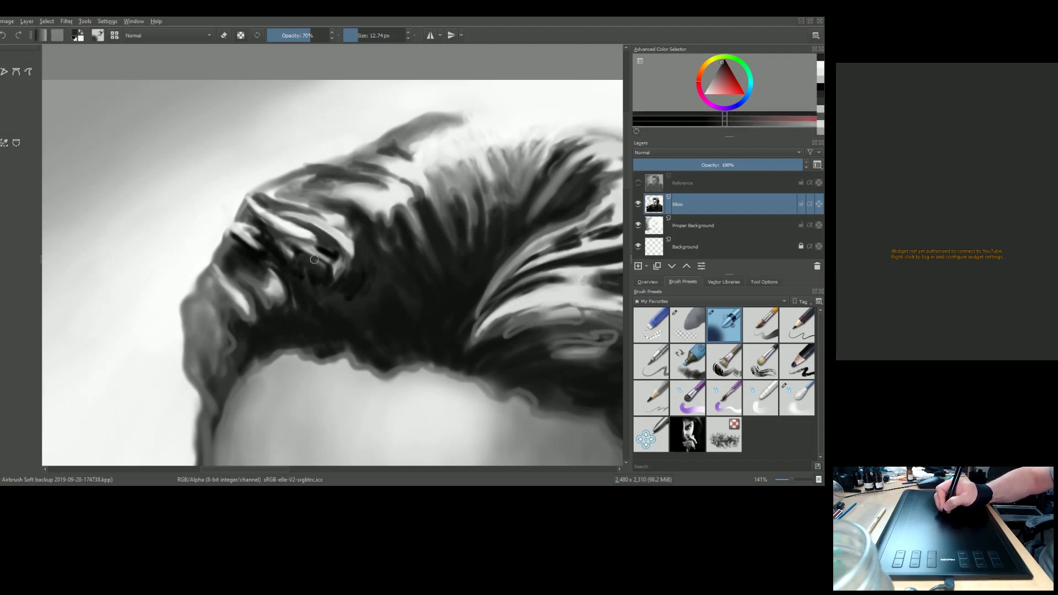
Step: Sample grey tones around the smaller lock above the forehead and tone down its light patch
ctrl+click(279, 296)
mouse_move(264, 290)
mouse_down()
mouse_move(274, 273)
mouse_move(276, 295)
mouse_up()
ctrl+click(289, 314)
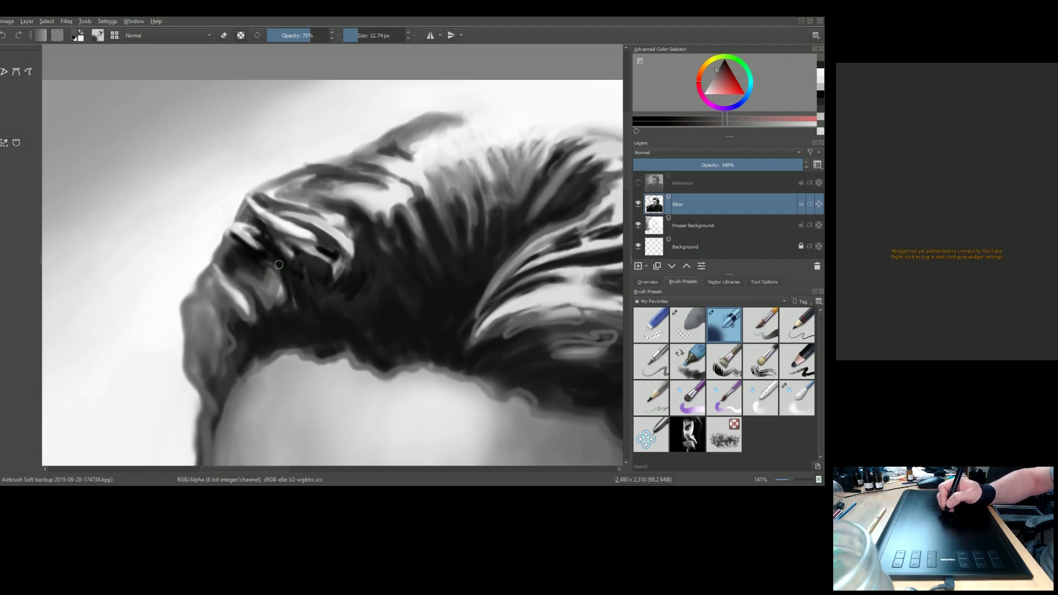
ctrl+click(261, 292)
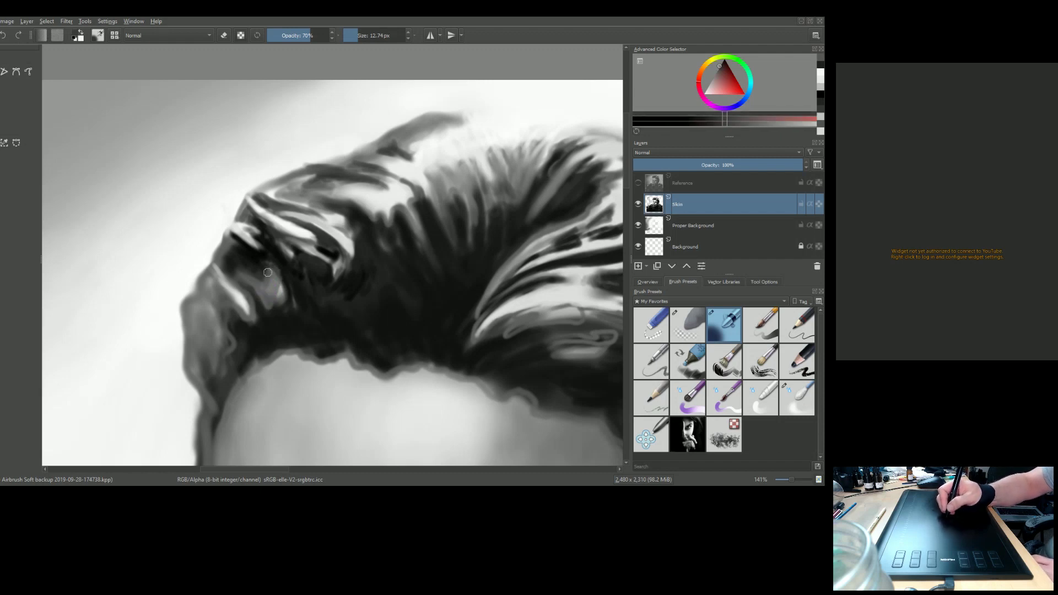
ctrl+click(273, 286)
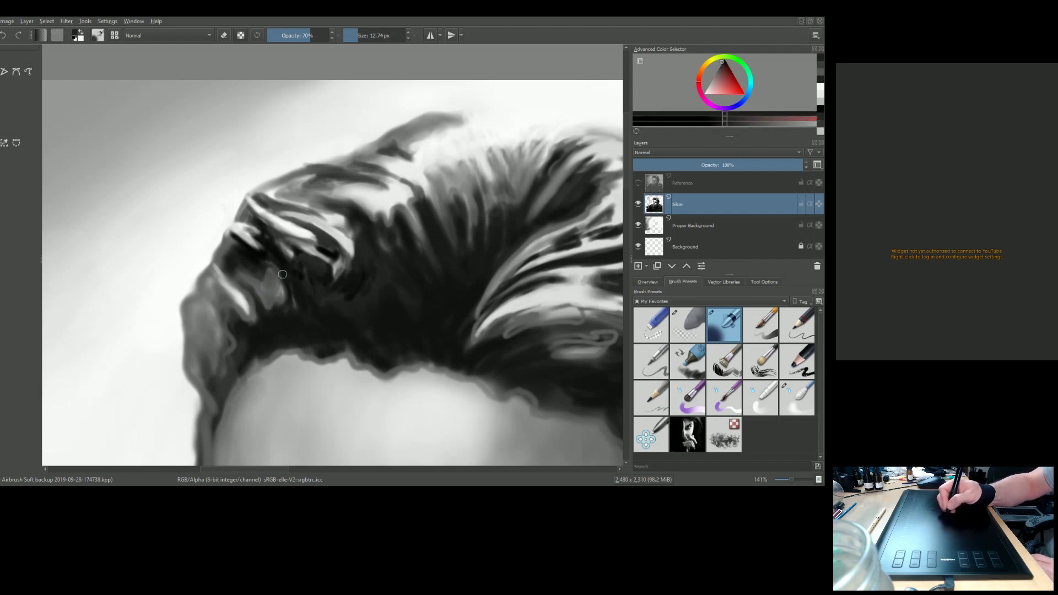
Step: Sample dark tones and paint over the remaining bright strands of the smaller lock above the forehead
ctrl+click(274, 303)
mouse_move(280, 271)
mouse_down()
mouse_move(267, 312)
mouse_move(273, 267)
mouse_up()
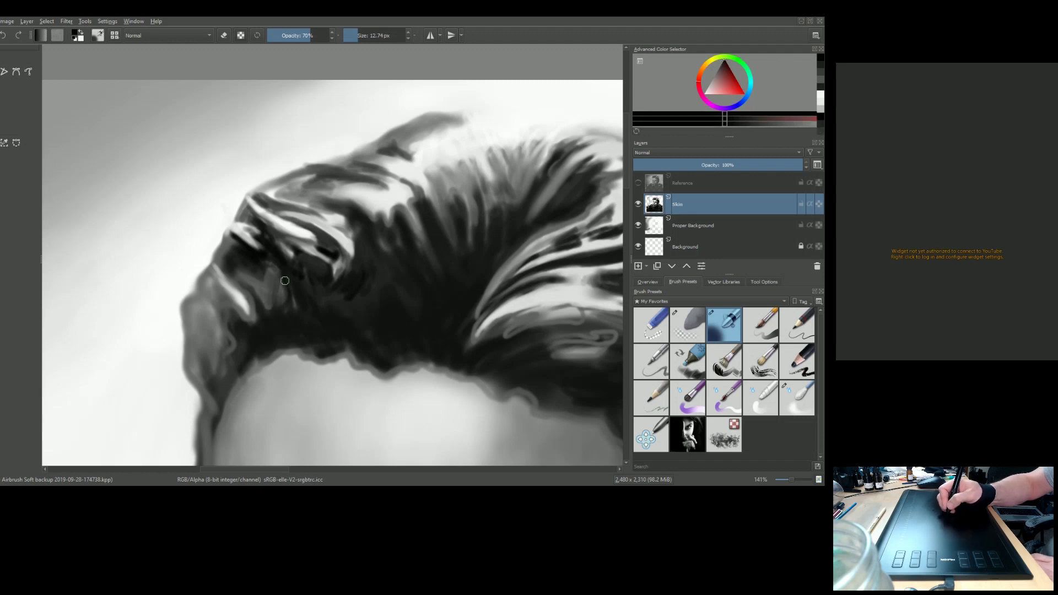
ctrl+click(278, 285)
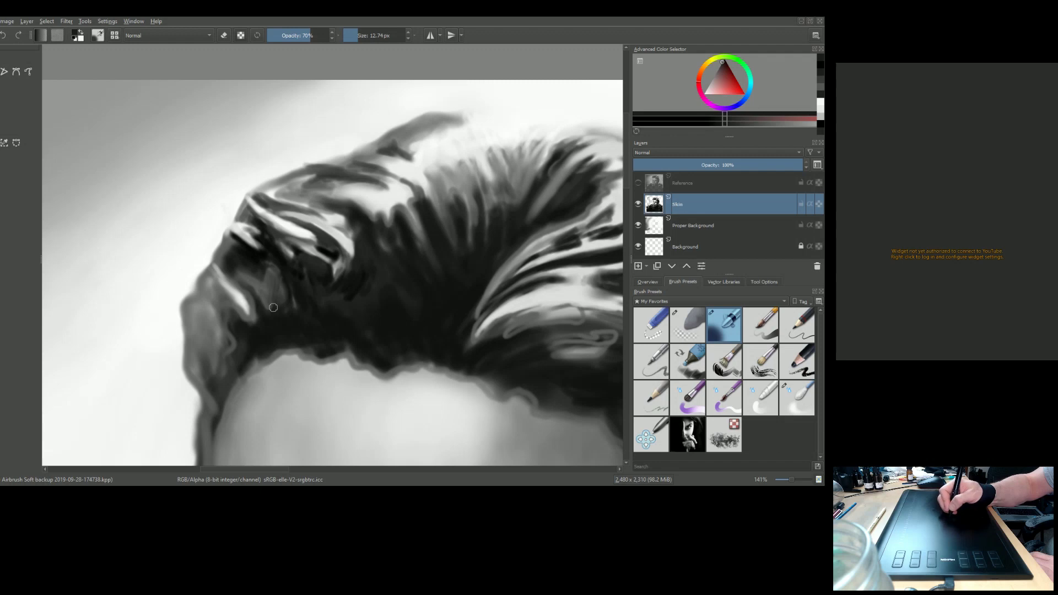
mouse_move(256, 280)
mouse_down()
mouse_move(247, 315)
mouse_move(234, 287)
mouse_move(230, 310)
mouse_move(247, 296)
mouse_move(246, 319)
mouse_move(252, 294)
mouse_move(237, 303)
mouse_move(238, 277)
mouse_move(219, 287)
mouse_move(231, 272)
mouse_move(211, 273)
mouse_move(218, 260)
mouse_move(214, 279)
mouse_move(232, 273)
mouse_move(221, 287)
mouse_move(232, 289)
mouse_move(230, 312)
mouse_move(304, 301)
mouse_move(275, 301)
mouse_move(285, 273)
mouse_move(238, 269)
mouse_move(262, 276)
mouse_up()
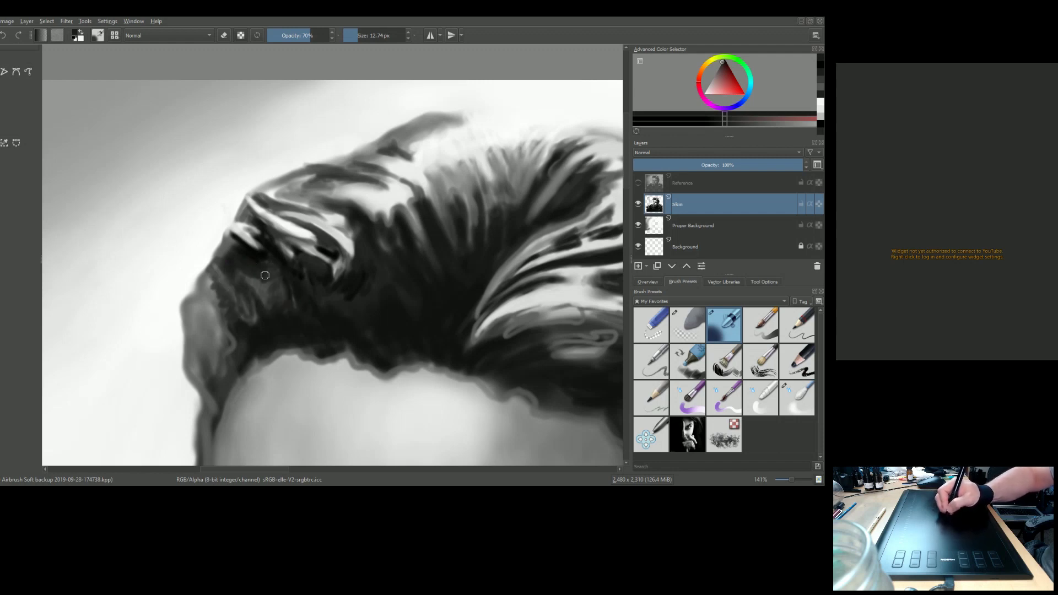
Step: Paint dark strokes into the highlights along the top front of the hair to break them into separate strands
drag(317, 243, 289, 239)
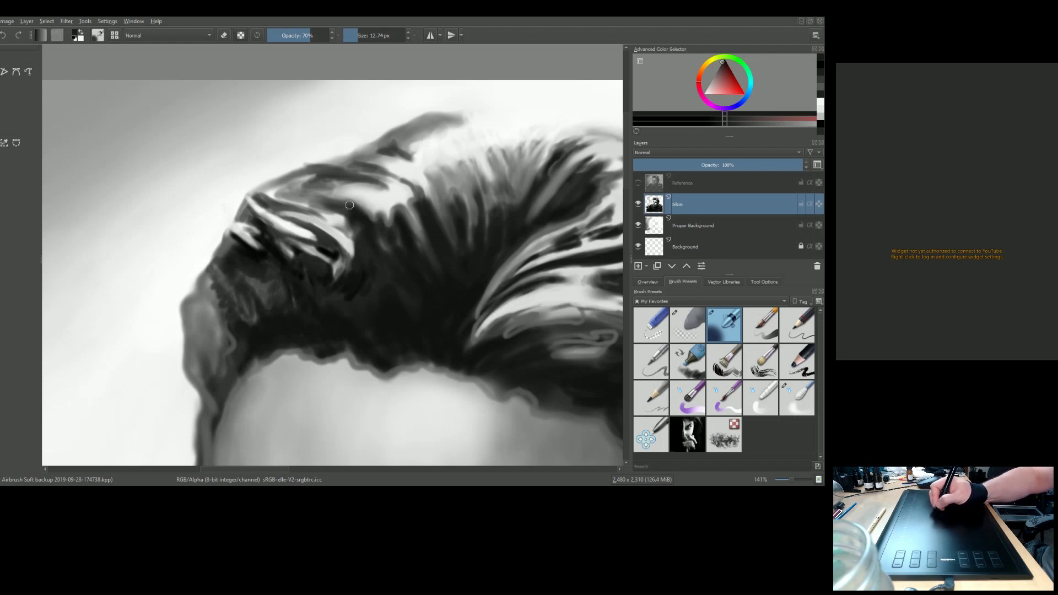
drag(337, 202, 351, 203)
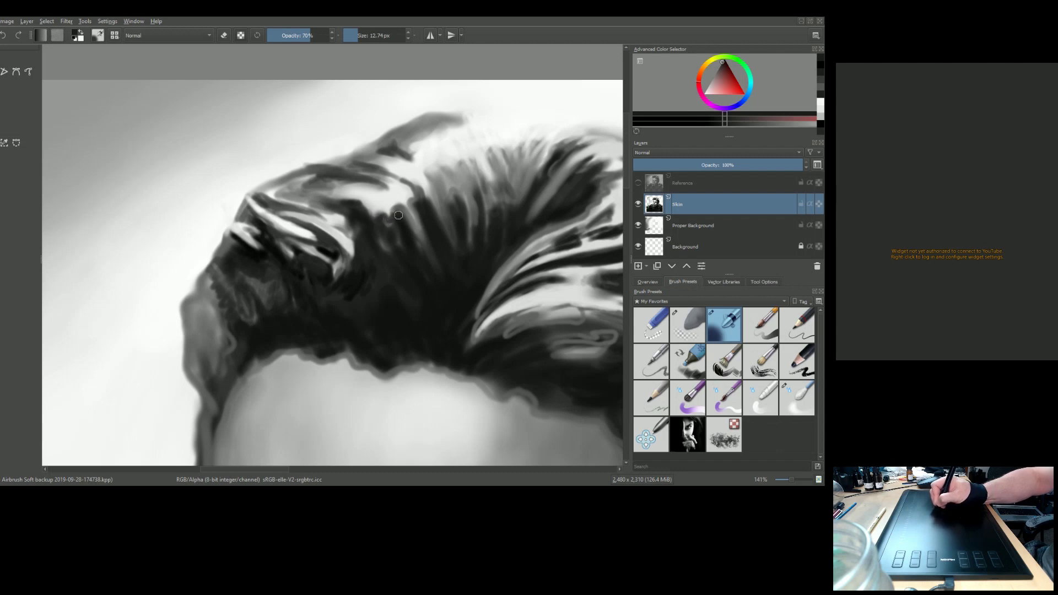
mouse_move(402, 211)
mouse_down()
mouse_move(414, 223)
mouse_move(425, 216)
mouse_up()
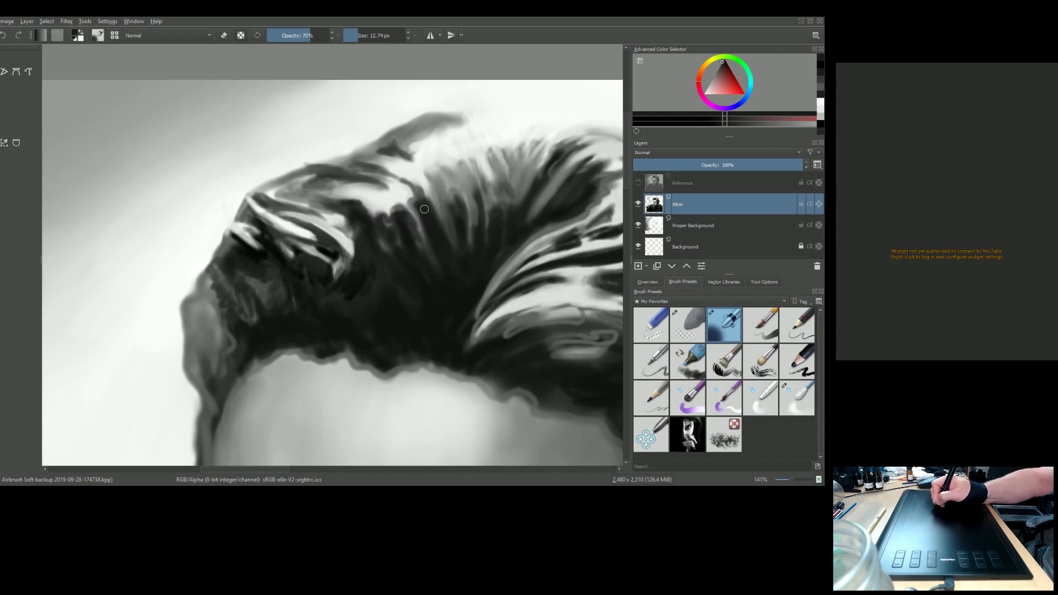
drag(412, 180, 421, 199)
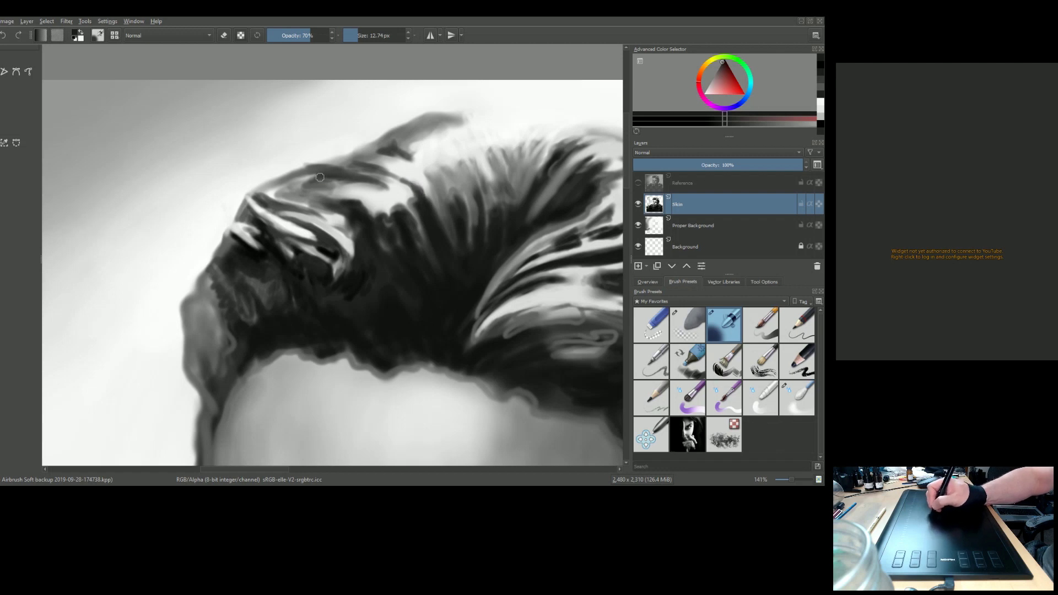
mouse_move(350, 181)
mouse_down()
mouse_move(289, 189)
mouse_move(319, 173)
mouse_move(283, 185)
mouse_move(329, 178)
mouse_move(293, 194)
mouse_move(328, 200)
mouse_up()
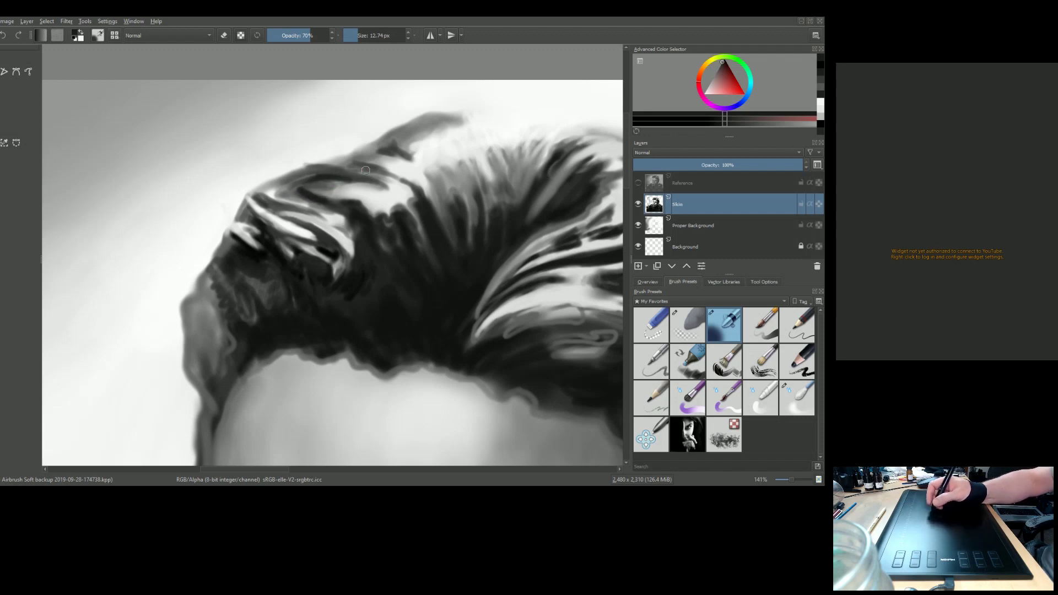
Step: Sample grey and light tones and paint fine strokes into the highlights along the top front edge of the hair
ctrl+click(301, 217)
drag(329, 208, 303, 199)
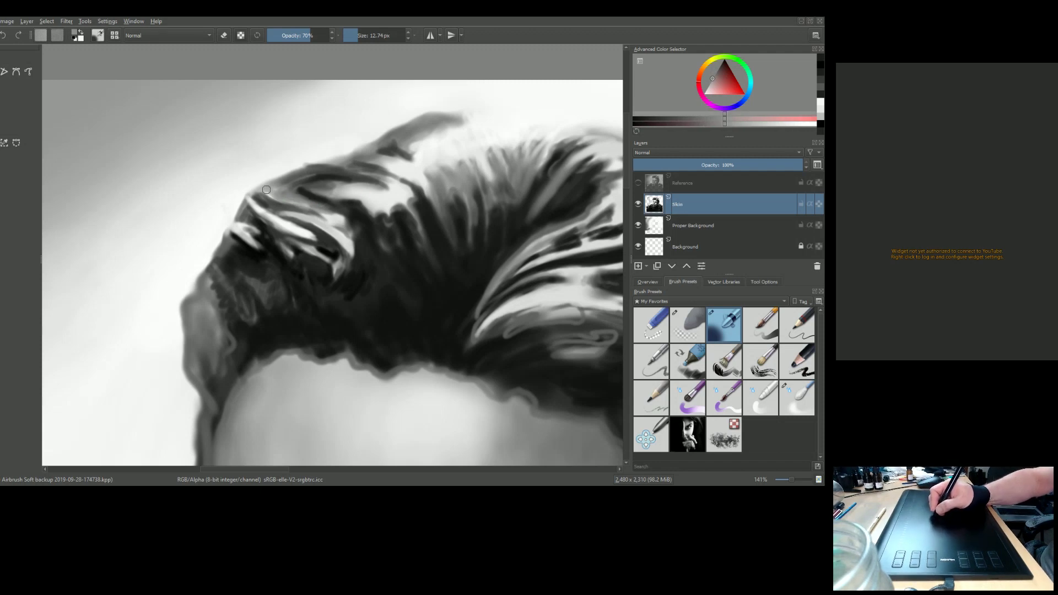
ctrl+click(334, 234)
mouse_move(306, 206)
mouse_down()
mouse_move(274, 190)
mouse_move(329, 216)
mouse_move(266, 190)
mouse_up()
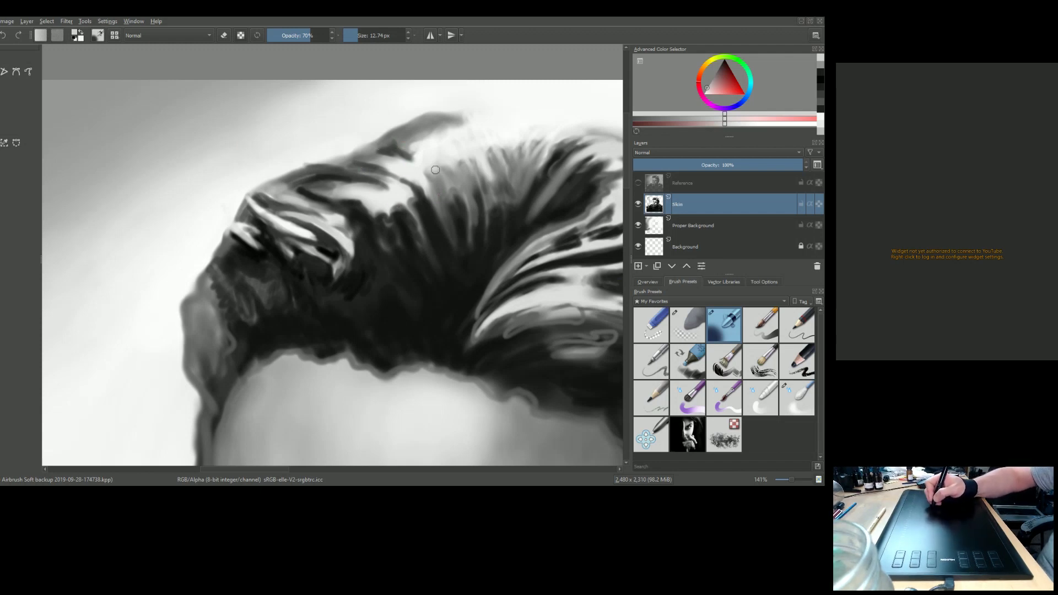
ctrl+click(388, 215)
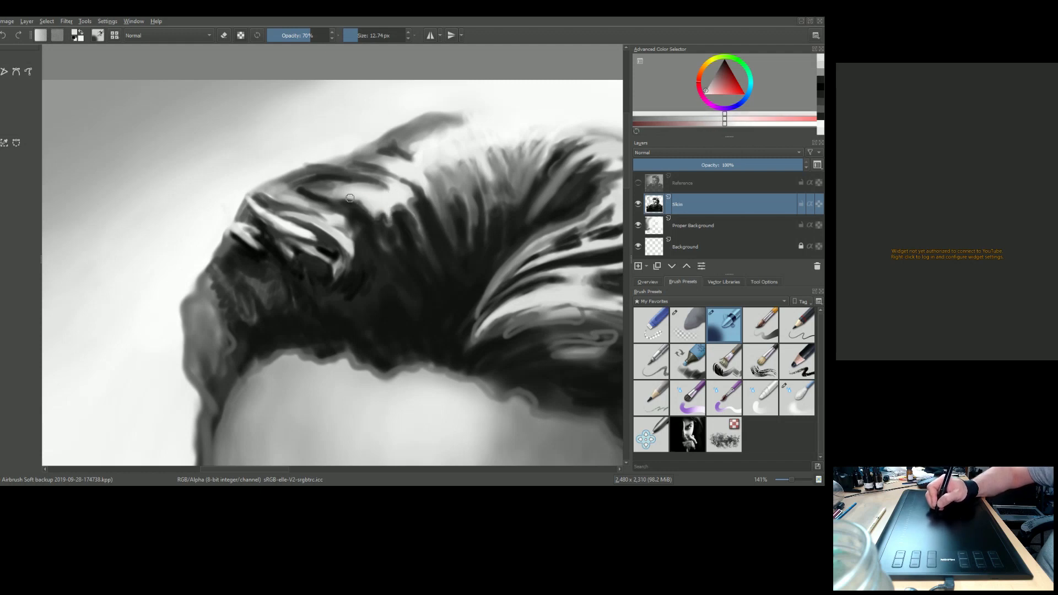
Step: Sample dark grey tones and paint strands into the hair above the temple, beneath the small front lock
key(ctrl)
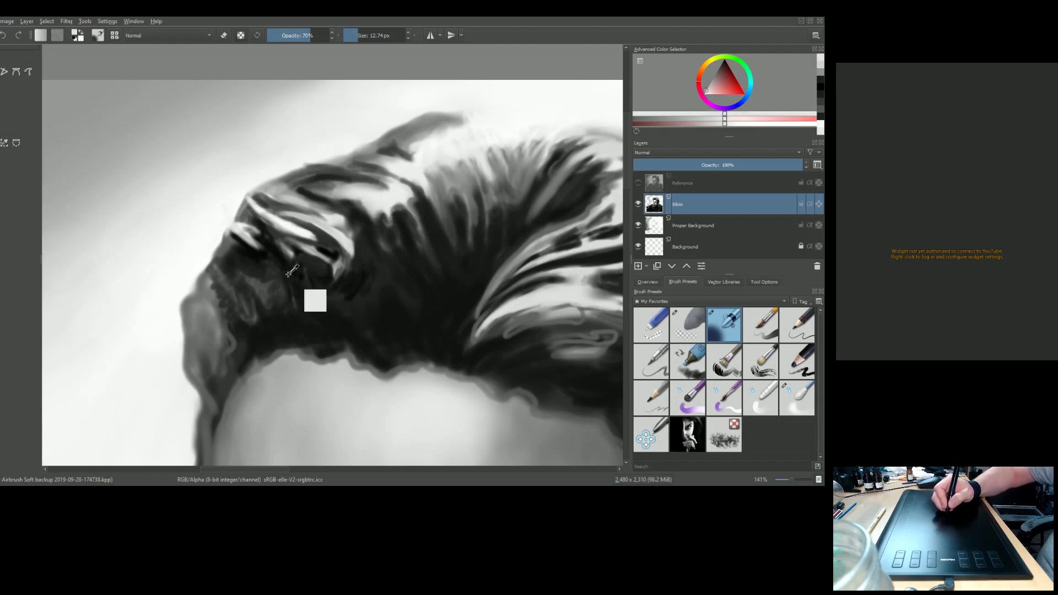
ctrl+click(535, 240)
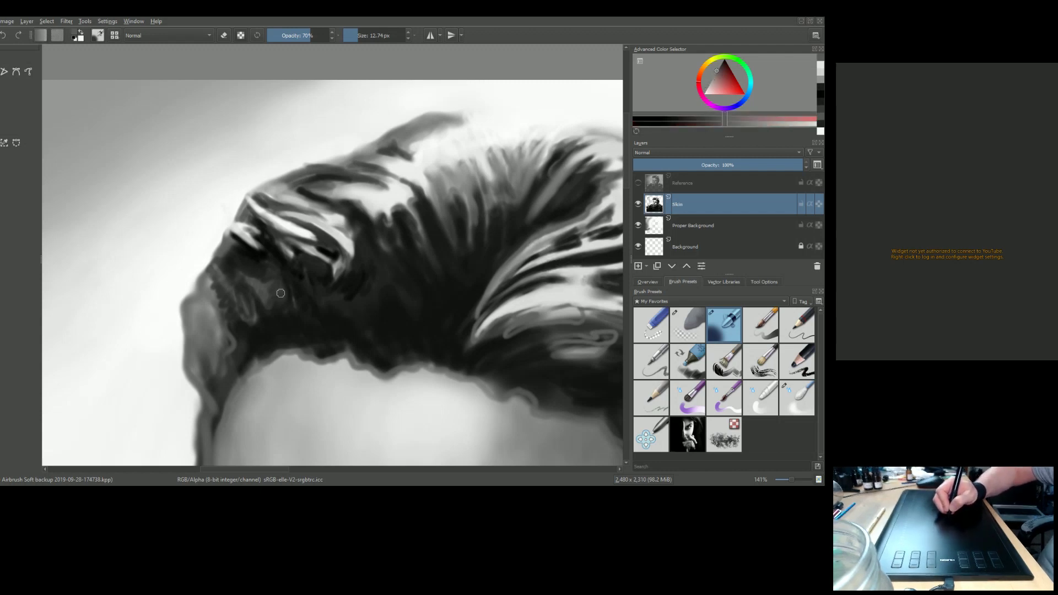
drag(240, 295, 234, 317)
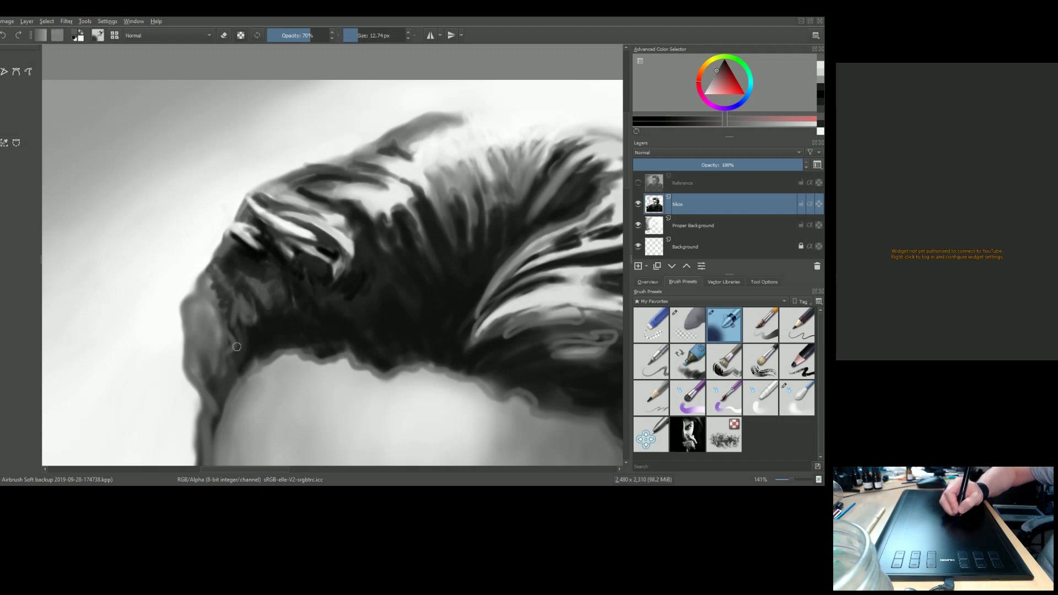
ctrl+click(364, 329)
mouse_move(301, 307)
mouse_down()
mouse_move(262, 330)
mouse_move(302, 309)
mouse_up()
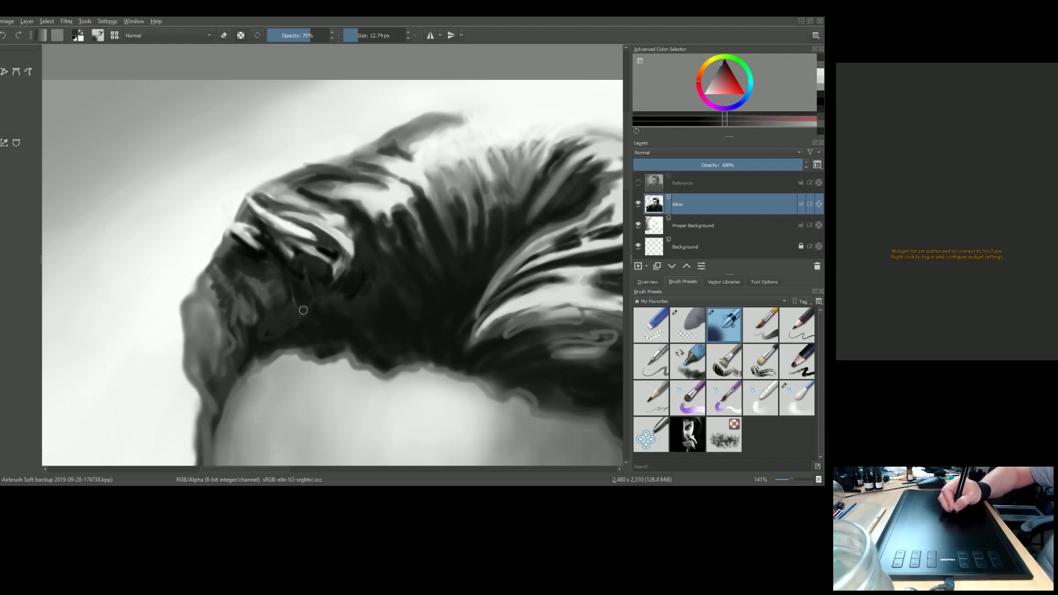
ctrl+click(314, 284)
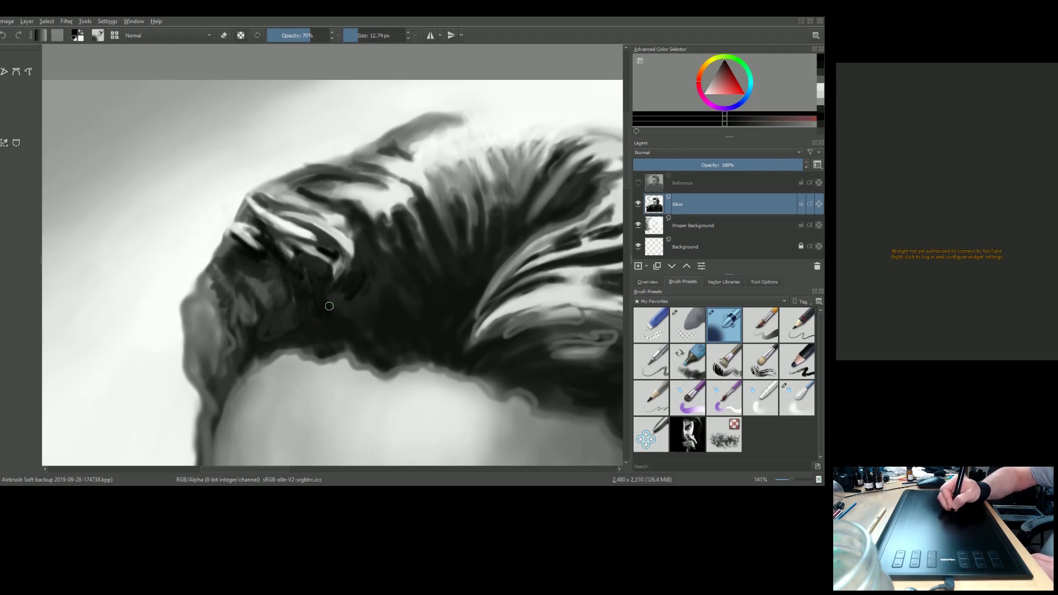
Step: Darken the shadow mass above the forehead and the front edge of the hair, using a brush size of up to 53.59 px
mouse_move(392, 274)
mouse_down()
mouse_move(367, 309)
mouse_move(417, 293)
mouse_move(396, 323)
mouse_move(418, 324)
mouse_move(417, 304)
mouse_move(380, 285)
mouse_move(397, 281)
mouse_move(372, 301)
mouse_move(416, 284)
mouse_move(386, 309)
mouse_move(396, 276)
mouse_move(353, 286)
mouse_move(340, 256)
mouse_move(364, 304)
mouse_move(327, 237)
mouse_move(358, 275)
mouse_move(346, 240)
mouse_move(356, 264)
mouse_move(330, 235)
mouse_move(356, 271)
mouse_move(267, 248)
mouse_move(338, 281)
mouse_move(245, 253)
mouse_move(298, 257)
mouse_move(305, 270)
mouse_move(279, 265)
mouse_up()
mouse_move(337, 330)
mouse_down()
mouse_move(248, 307)
mouse_move(234, 353)
mouse_up()
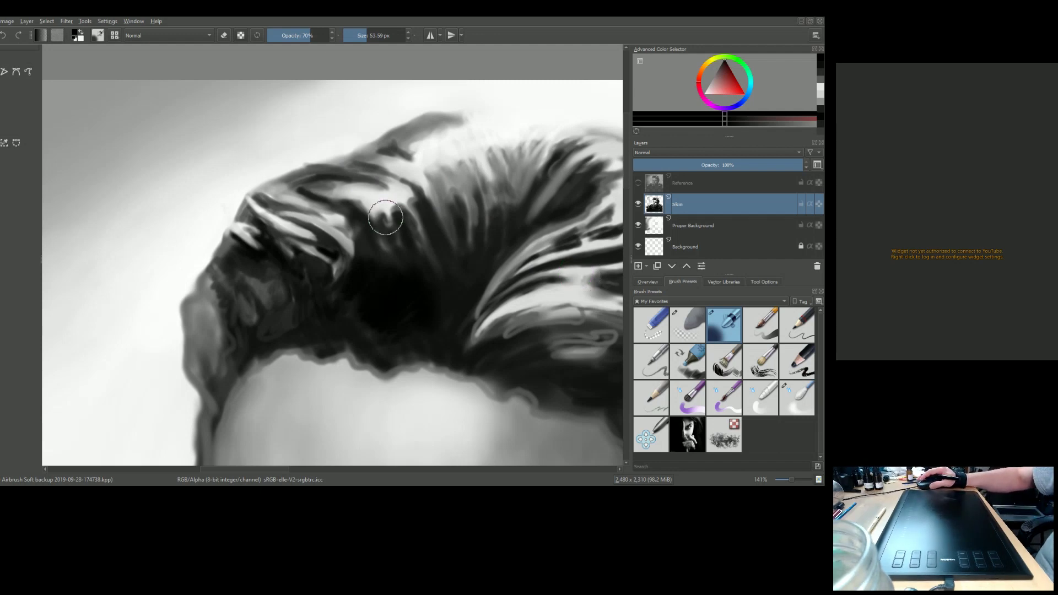
scroll(395, 240, down, 5)
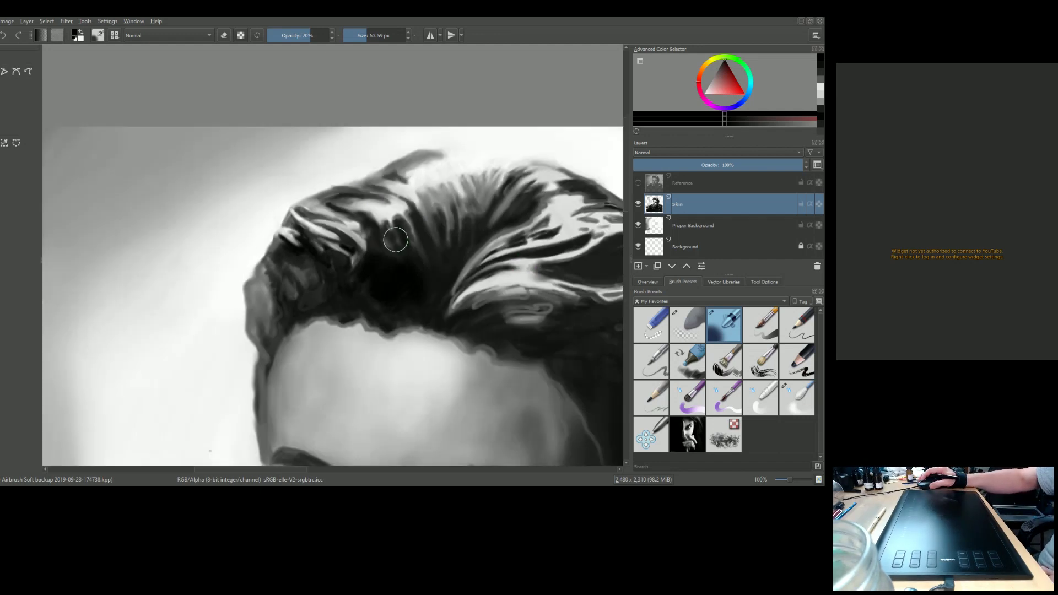
scroll(448, 265, down, 1)
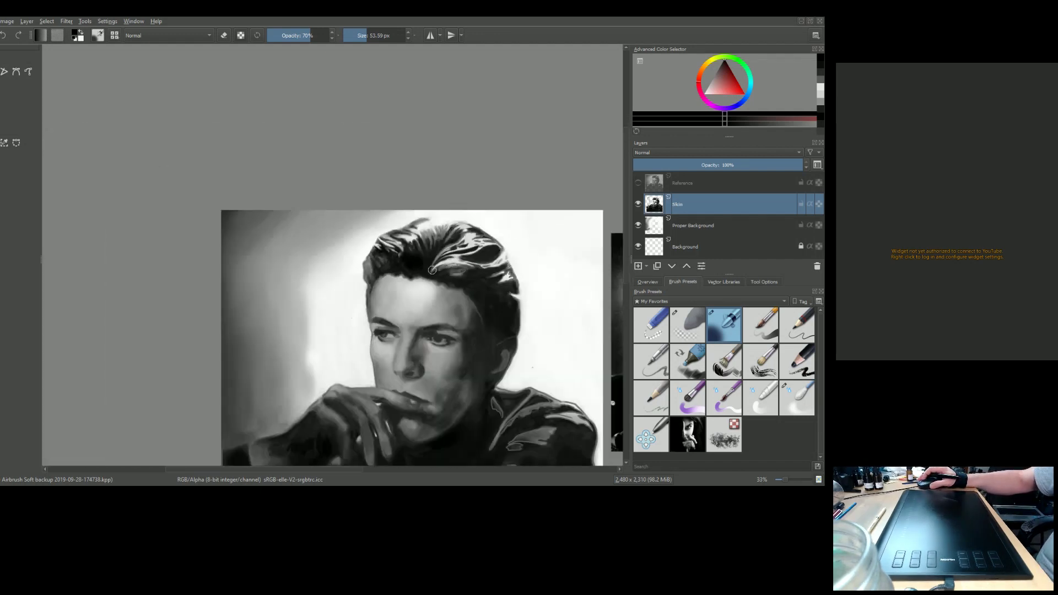
scroll(433, 270, up, 1)
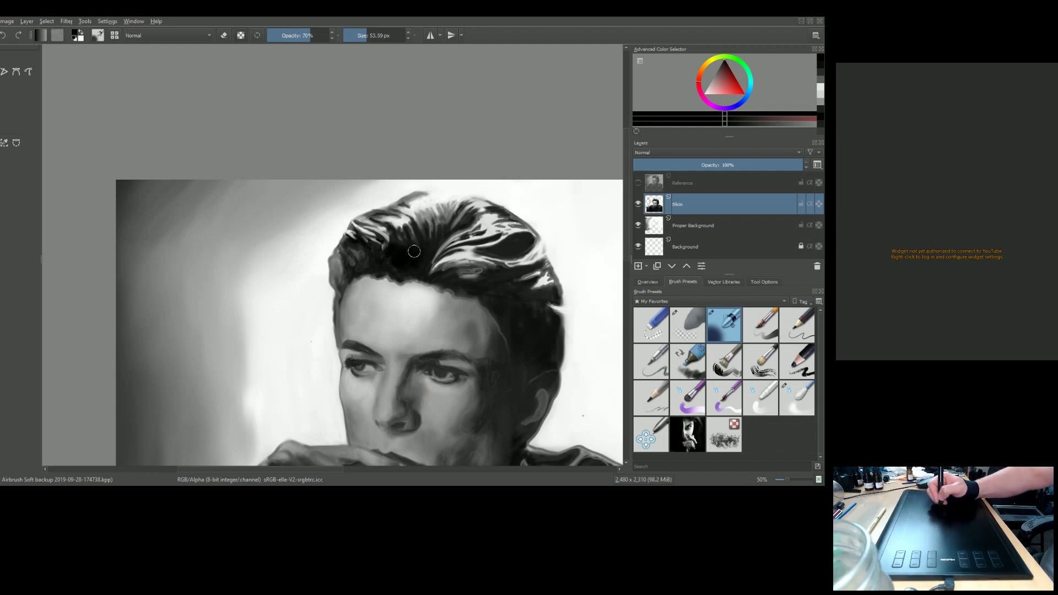
drag(340, 265, 341, 298)
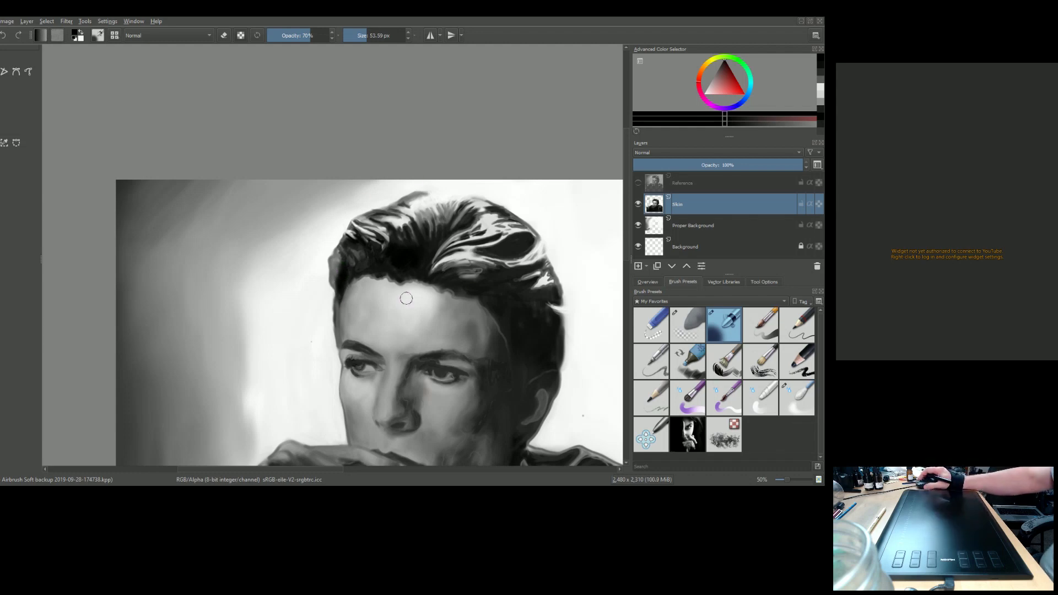
scroll(406, 300, up, 2)
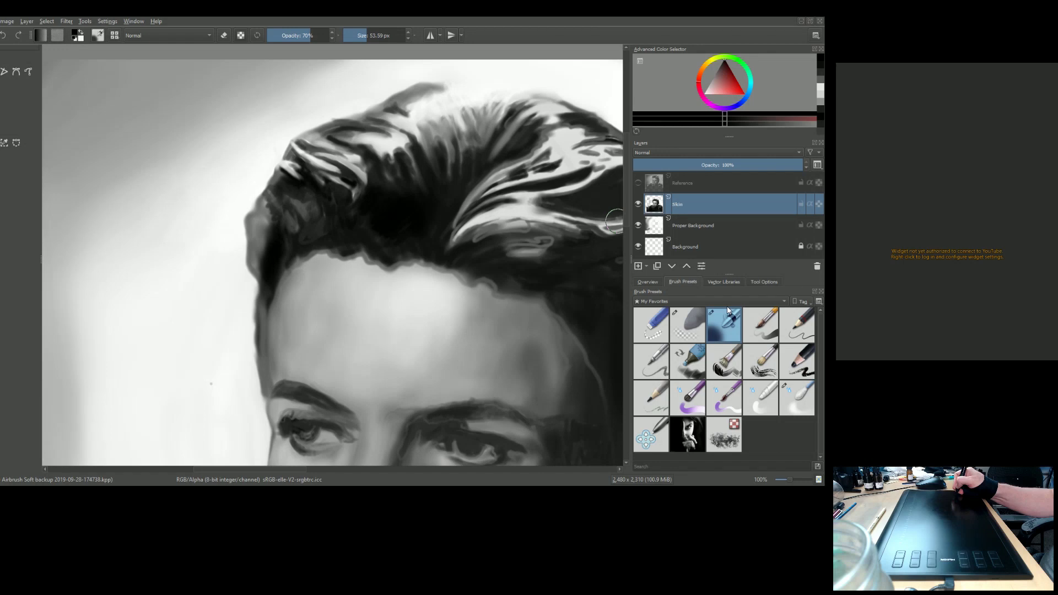
Step: Switch to the blending brush, reduce it to 15.47 px and soften the front part of the hairline above the forehead
click(797, 398)
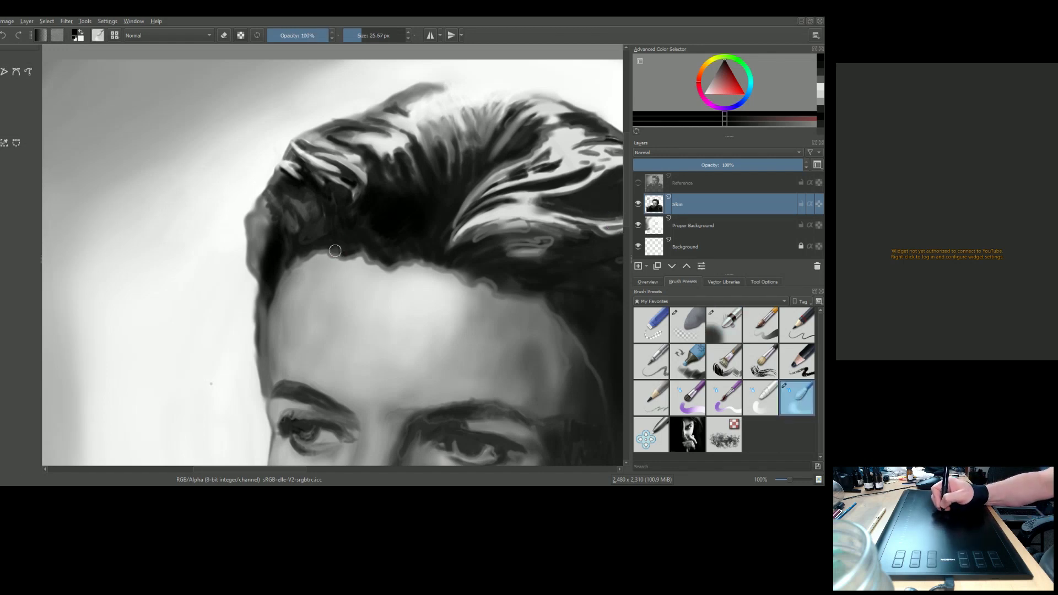
drag(336, 250, 335, 252)
key(bracketleft)
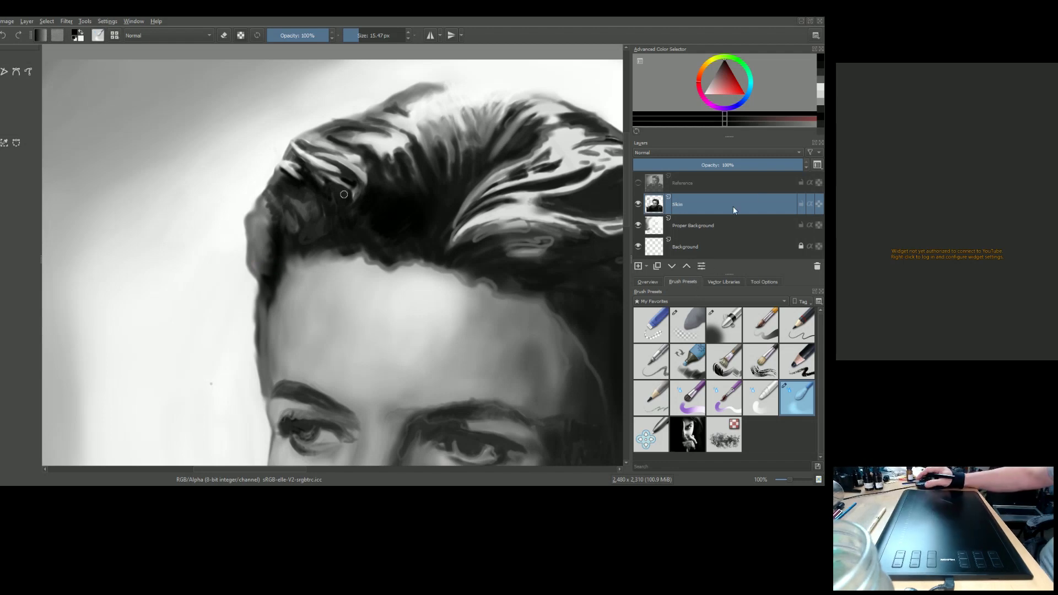
scroll(514, 237, down, 3)
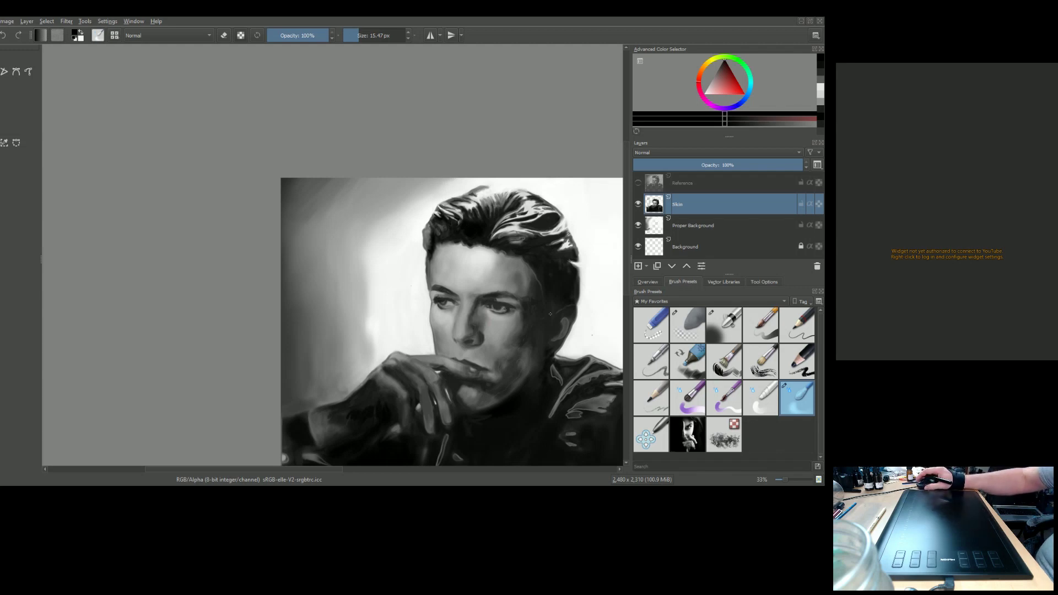
scroll(478, 257, up, 4)
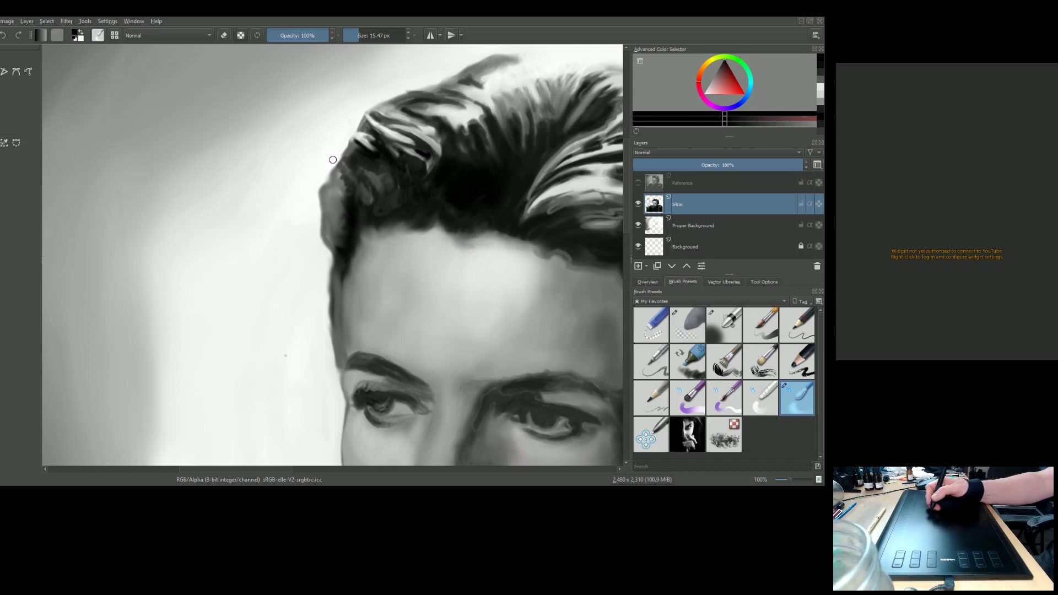
Step: Enlarge the blending brush to 53.81 px and smooth the wavy hairline above the middle of the forehead
shift+drag(447, 256, 465, 255)
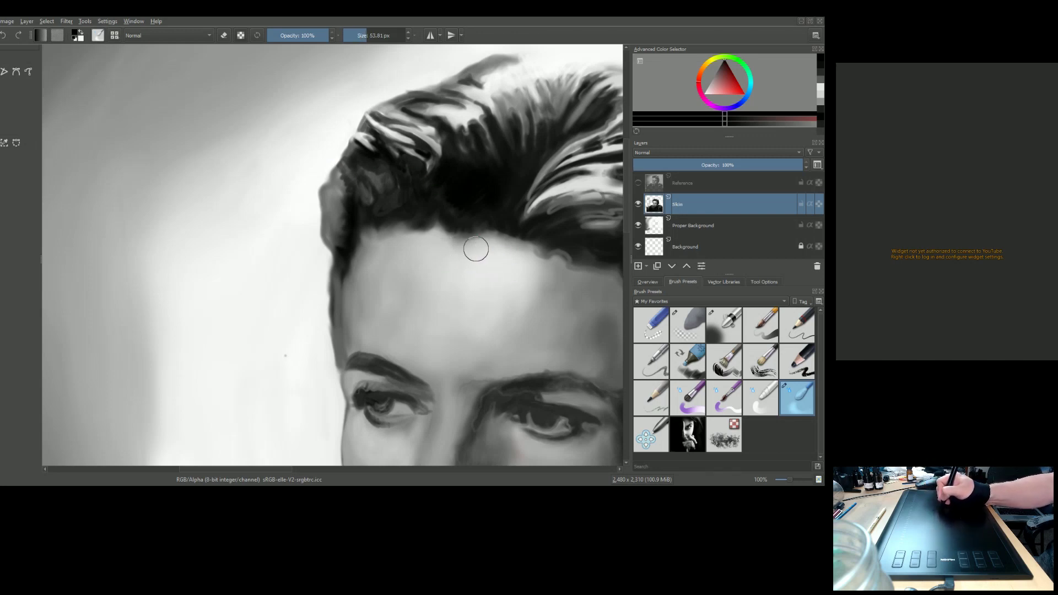
mouse_move(435, 215)
mouse_down()
mouse_move(479, 247)
mouse_move(499, 239)
mouse_move(480, 236)
mouse_move(526, 245)
mouse_move(489, 233)
mouse_move(538, 254)
mouse_up()
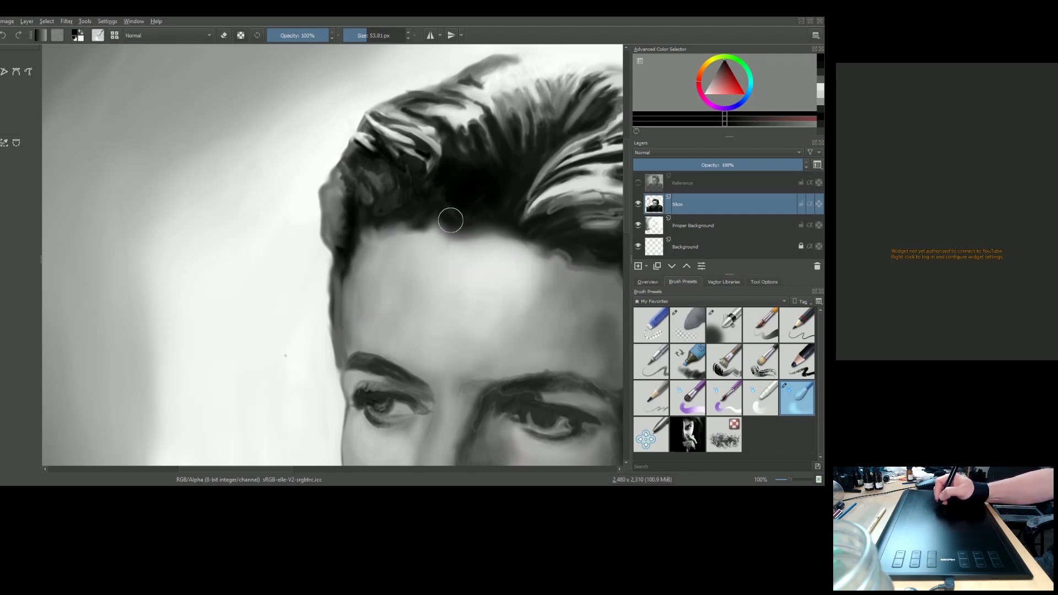
drag(489, 214, 392, 182)
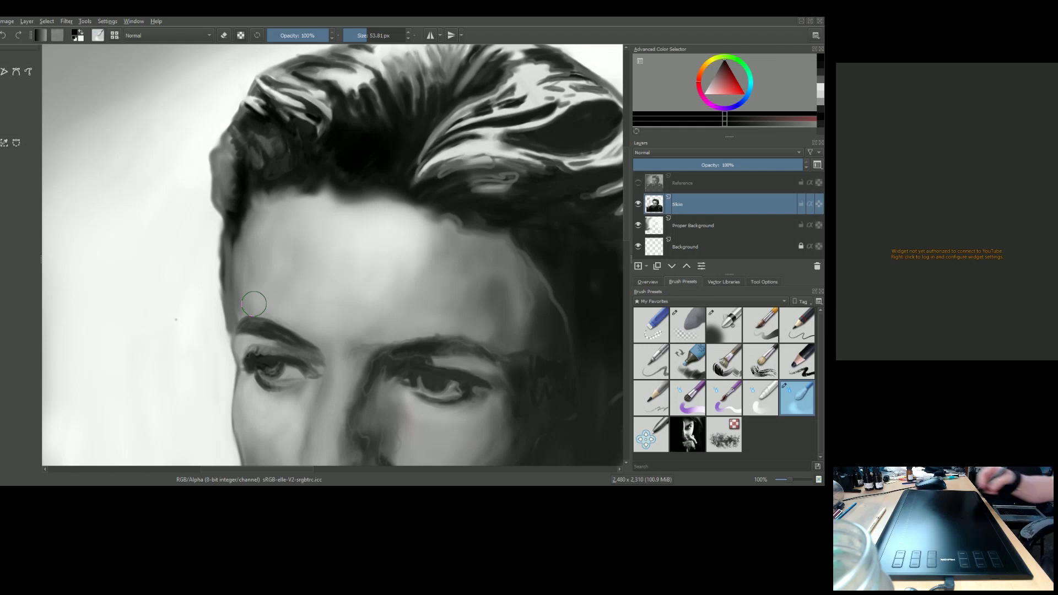
Step: Soften the hairline below the swept-back highlights with sampled tones, starting at 14.07 px and enlarging the brush to 54.50 px
ctrl+click(450, 194)
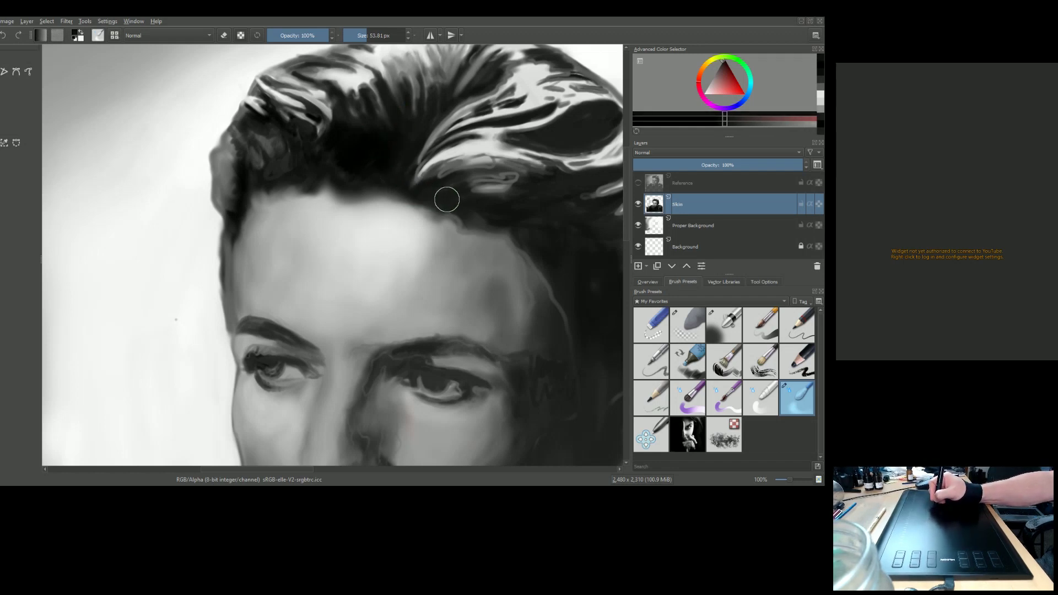
shift+drag(460, 202, 433, 206)
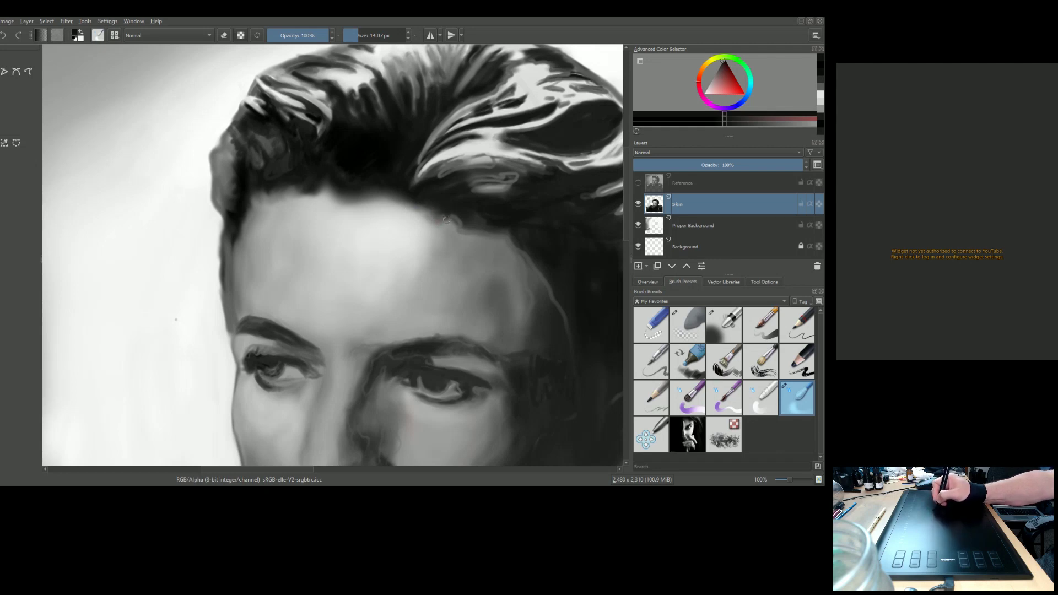
drag(435, 209, 422, 218)
ctrl+click(459, 225)
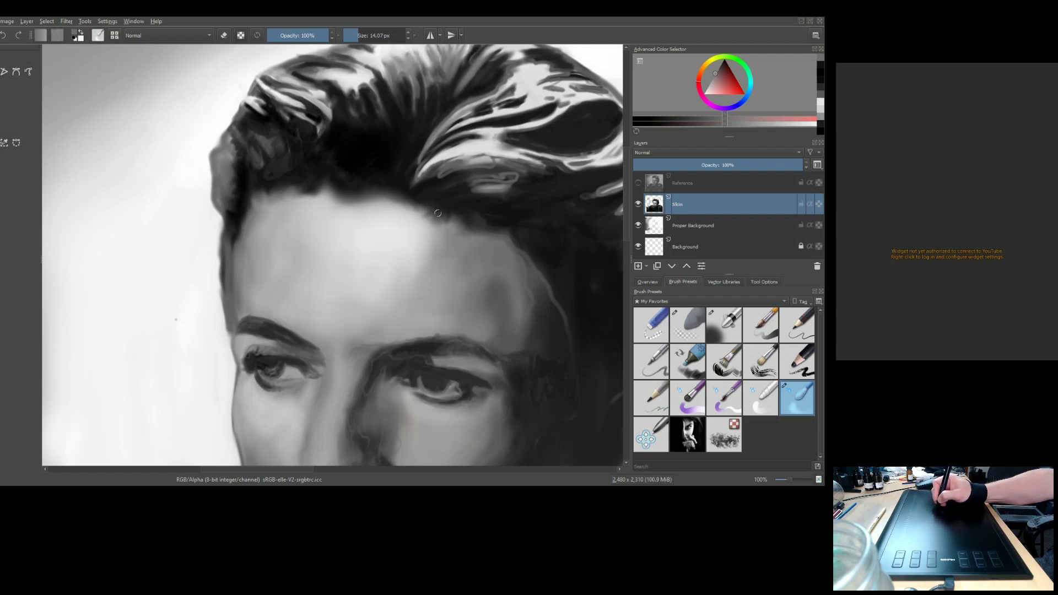
ctrl+click(421, 227)
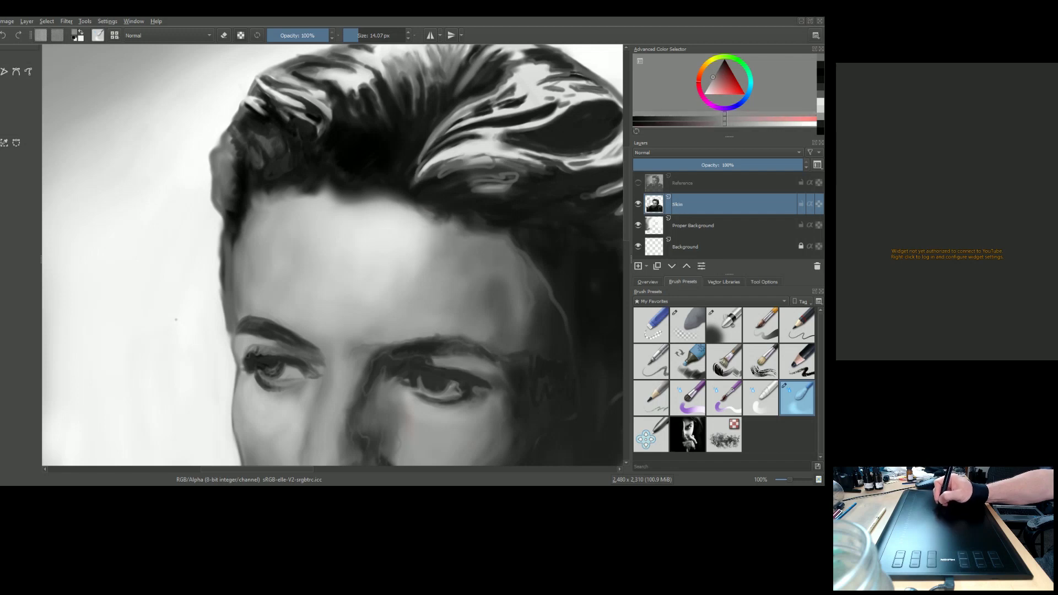
ctrl+click(436, 221)
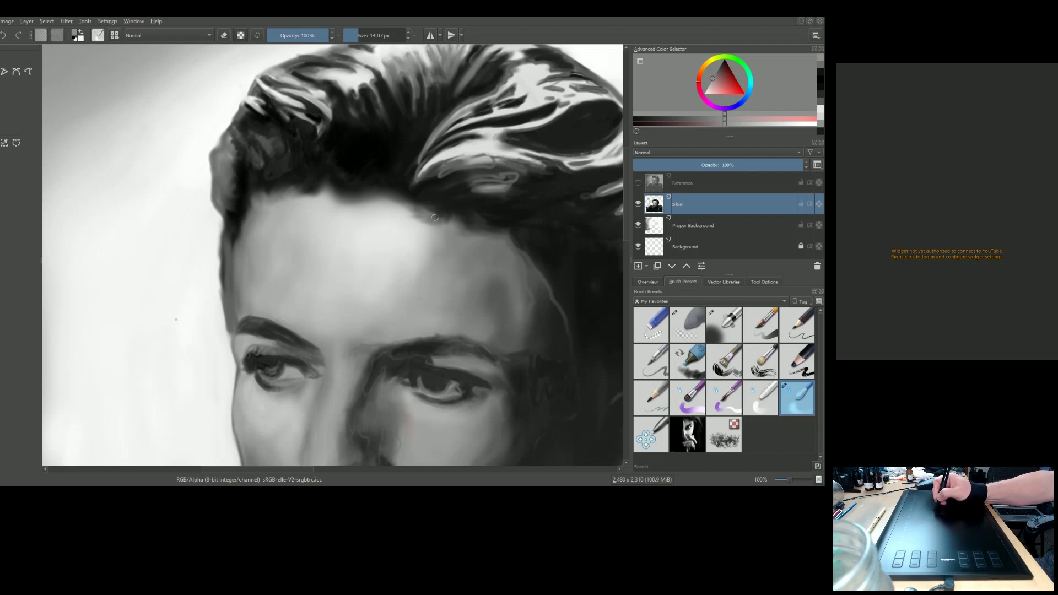
mouse_move(428, 220)
mouse_down()
mouse_move(393, 212)
mouse_move(438, 223)
mouse_move(403, 244)
mouse_up()
ctrl+click(406, 236)
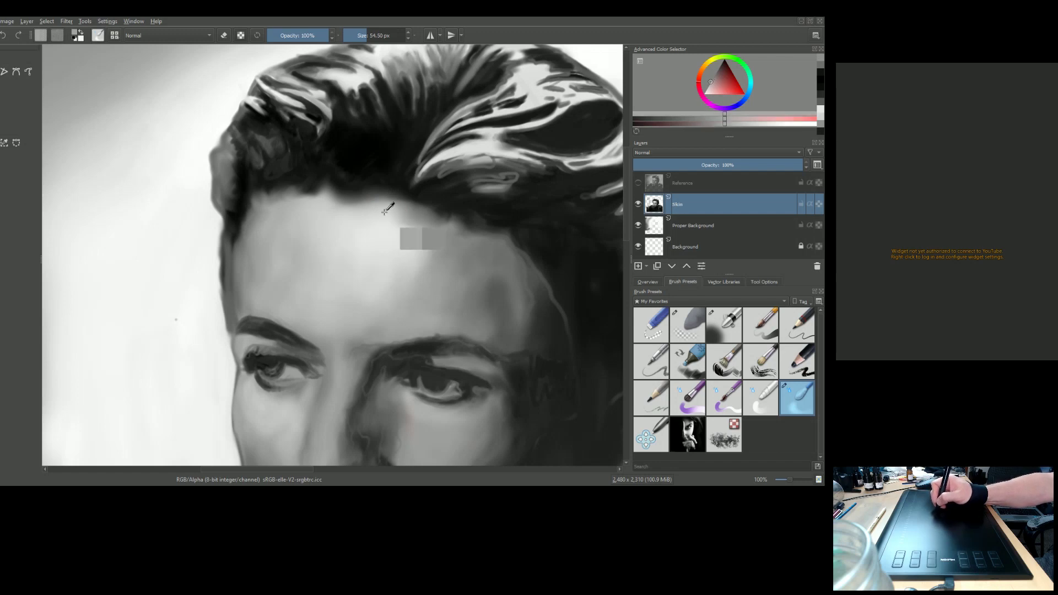
ctrl+click(415, 237)
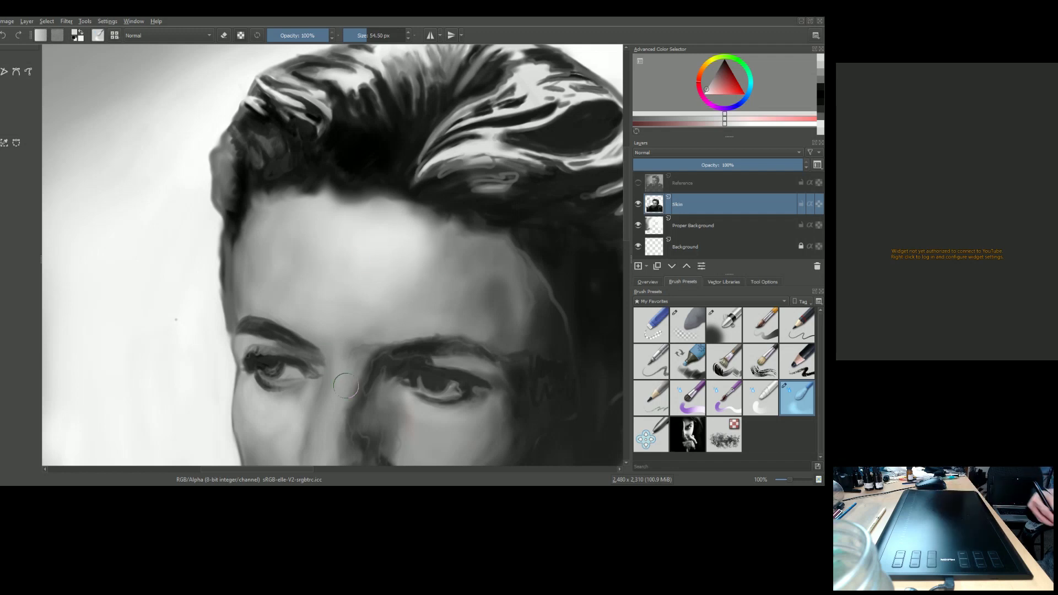
Step: Blend the light outline along the shaded temple's hairline into the dark hair
scroll(480, 193, up, 1)
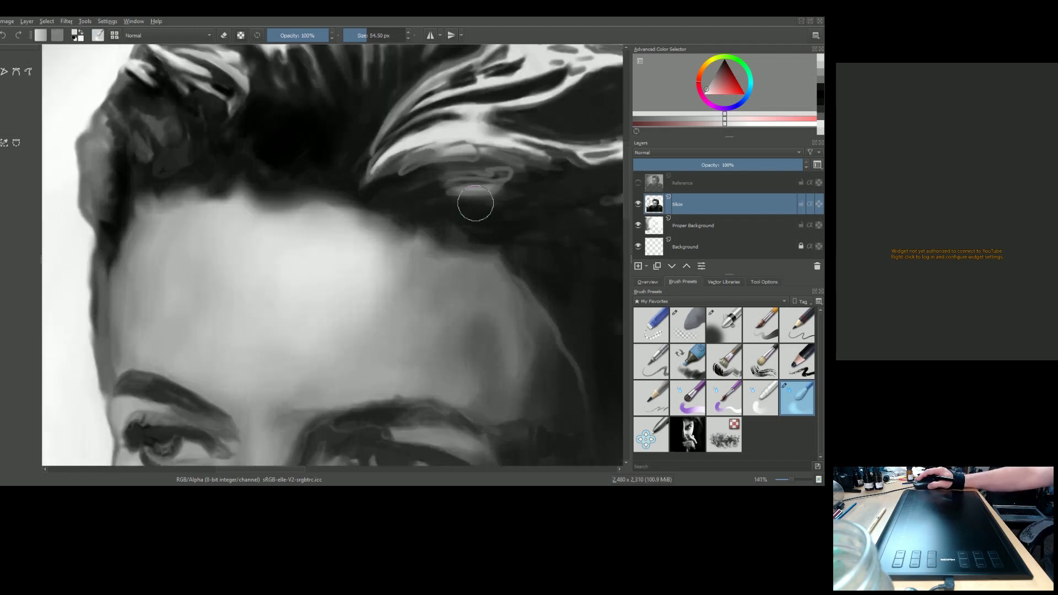
scroll(472, 206, down, 2)
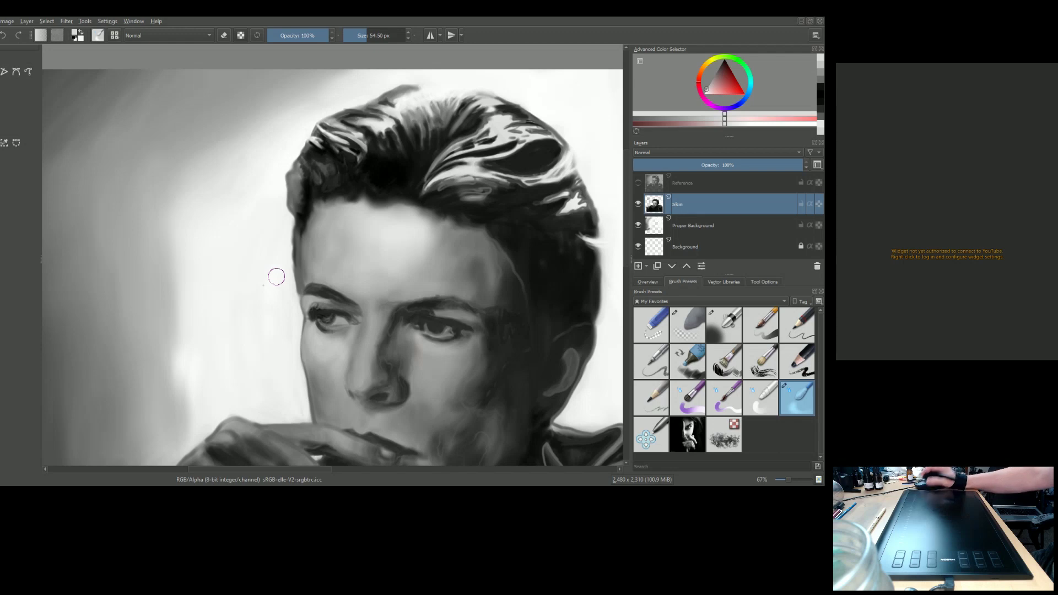
mouse_move(483, 212)
mouse_down()
mouse_move(463, 219)
mouse_move(488, 226)
mouse_move(469, 225)
mouse_move(474, 233)
mouse_move(466, 224)
mouse_move(496, 232)
mouse_move(503, 241)
mouse_move(487, 229)
mouse_move(506, 253)
mouse_move(495, 228)
mouse_move(486, 232)
mouse_move(520, 259)
mouse_move(533, 235)
mouse_move(518, 250)
mouse_move(523, 234)
mouse_move(498, 236)
mouse_move(491, 216)
mouse_move(515, 223)
mouse_move(536, 243)
mouse_move(532, 268)
mouse_up()
Step: Reduce the brush to 32.23 px and refine the transition from temple to dark hair with sampled dark tones
ctrl+click(503, 254)
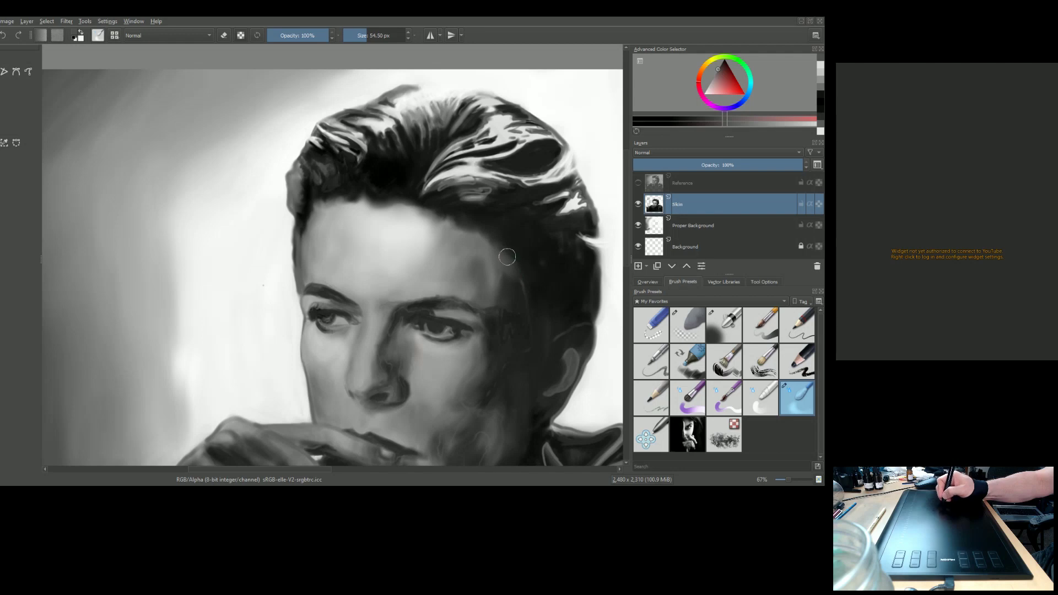
key(bracketleft)
key(bracketleft)
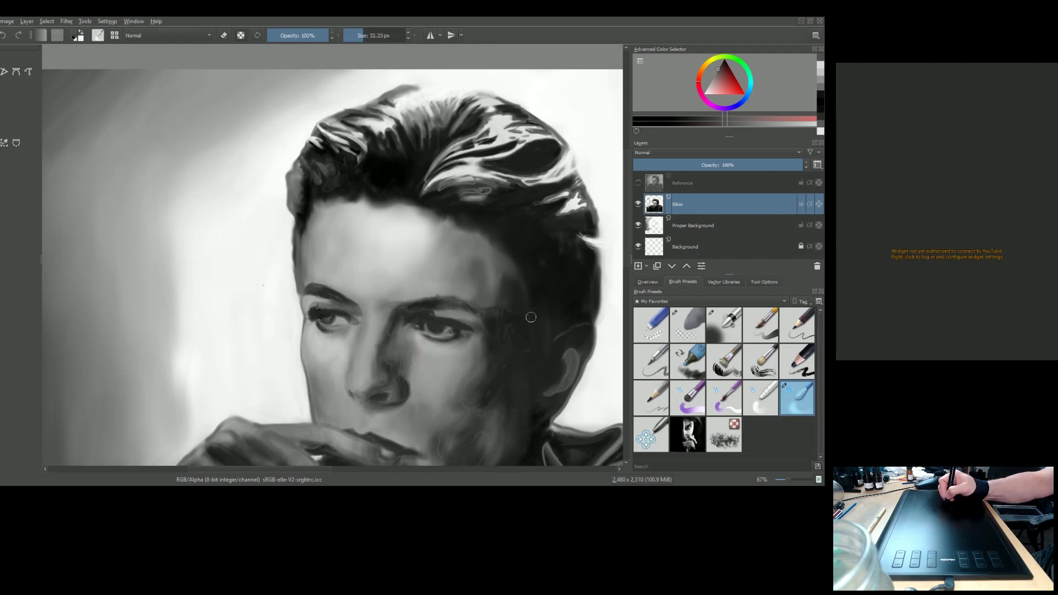
ctrl+click(514, 298)
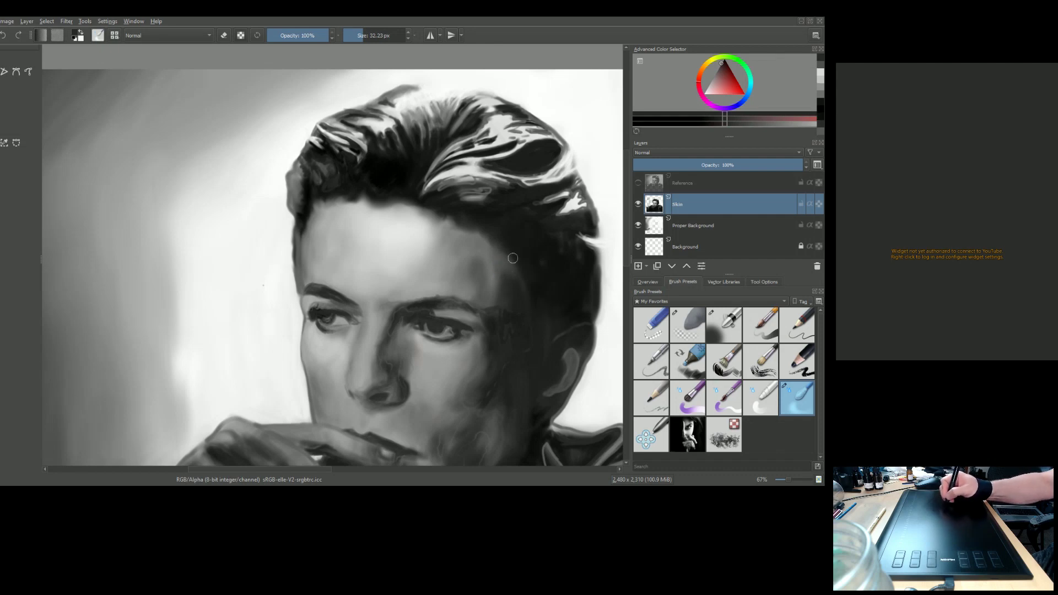
ctrl+click(519, 267)
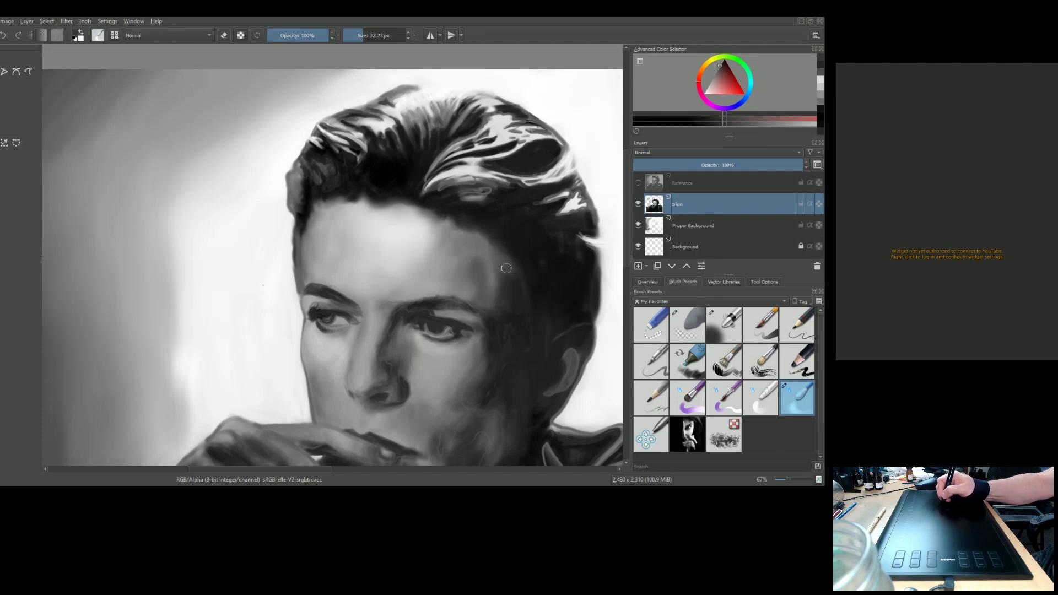
ctrl+click(505, 230)
drag(492, 242, 484, 238)
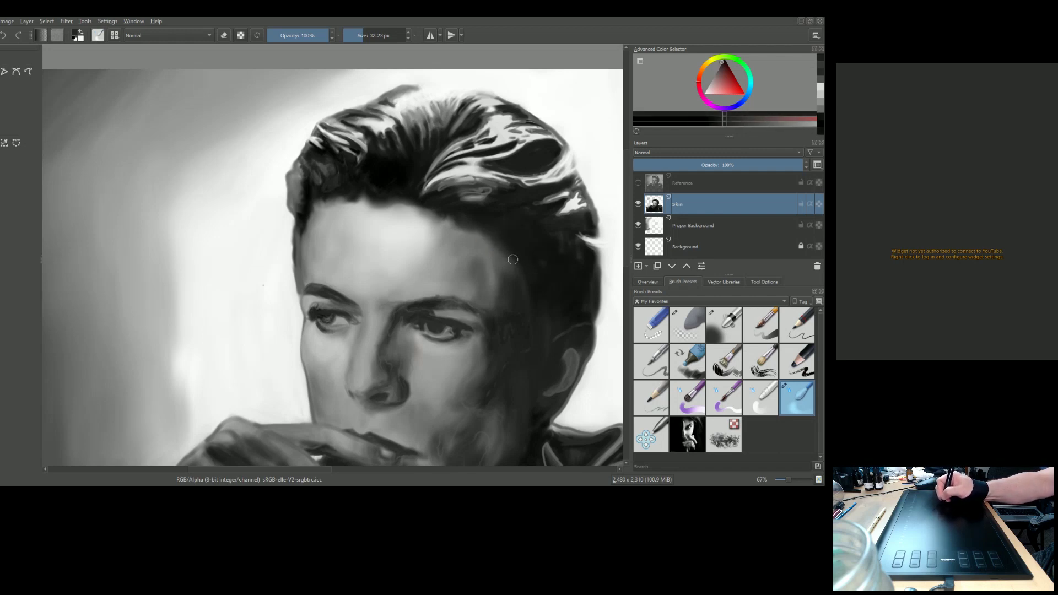
Step: Blend the hairline at the shaded temple and above the bright side of the forehead with the 32.23 px blending brush
drag(524, 231, 505, 244)
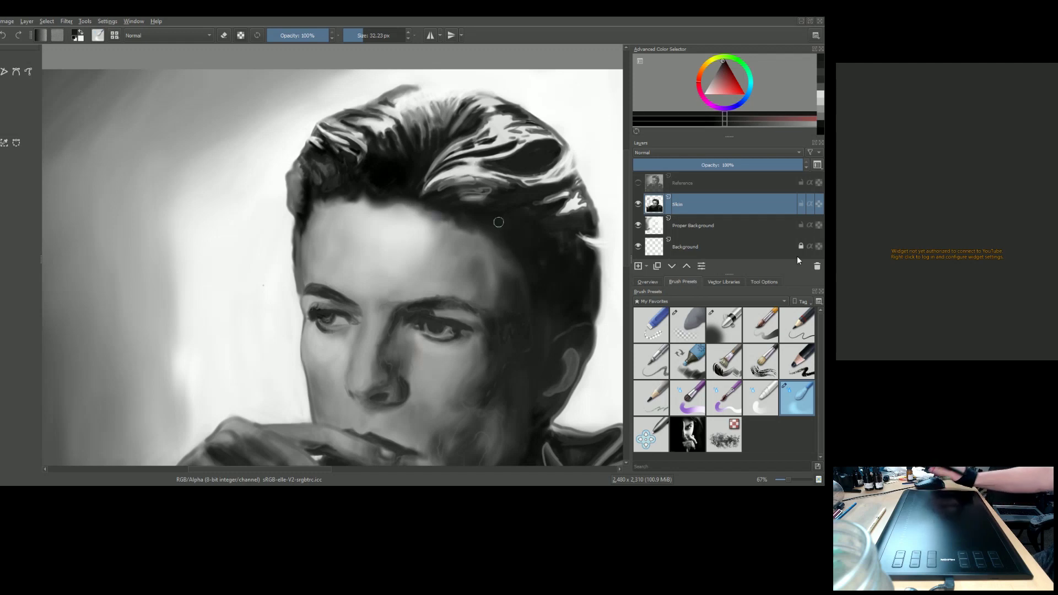
scroll(473, 263, down, 2)
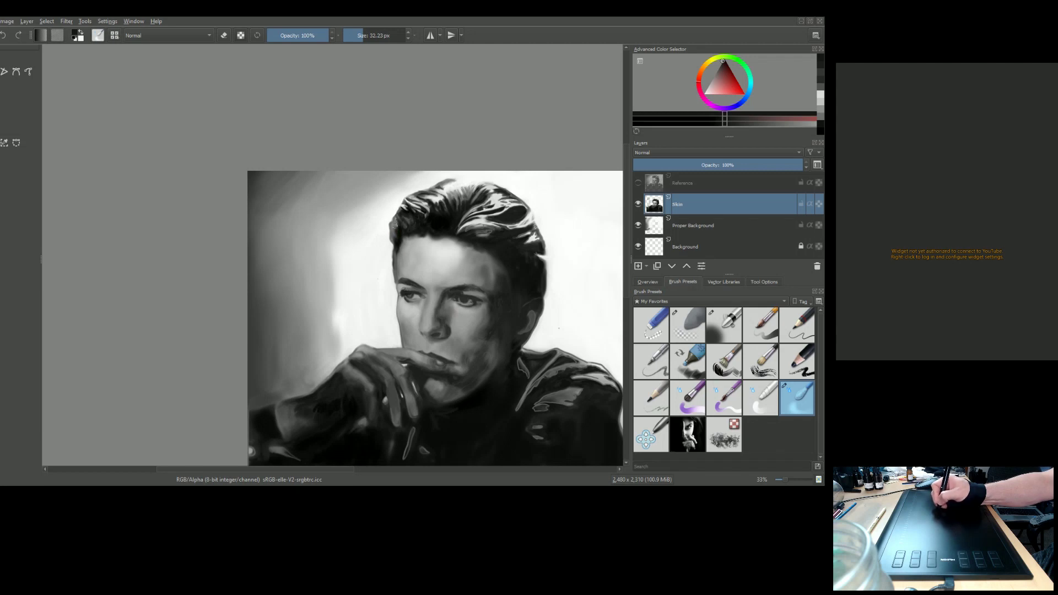
scroll(390, 197, down, 1)
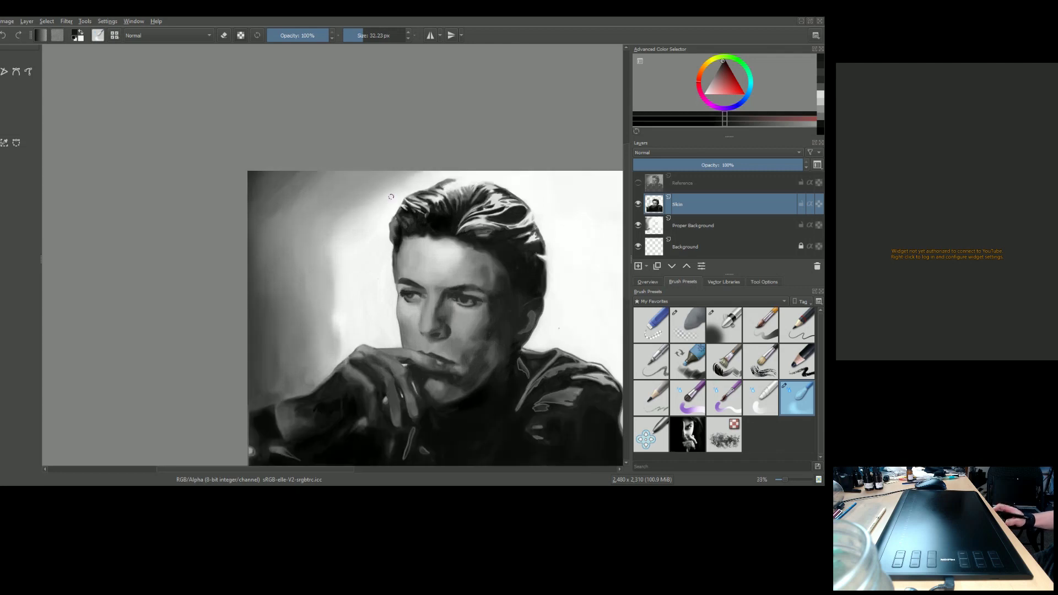
scroll(377, 211, up, 2)
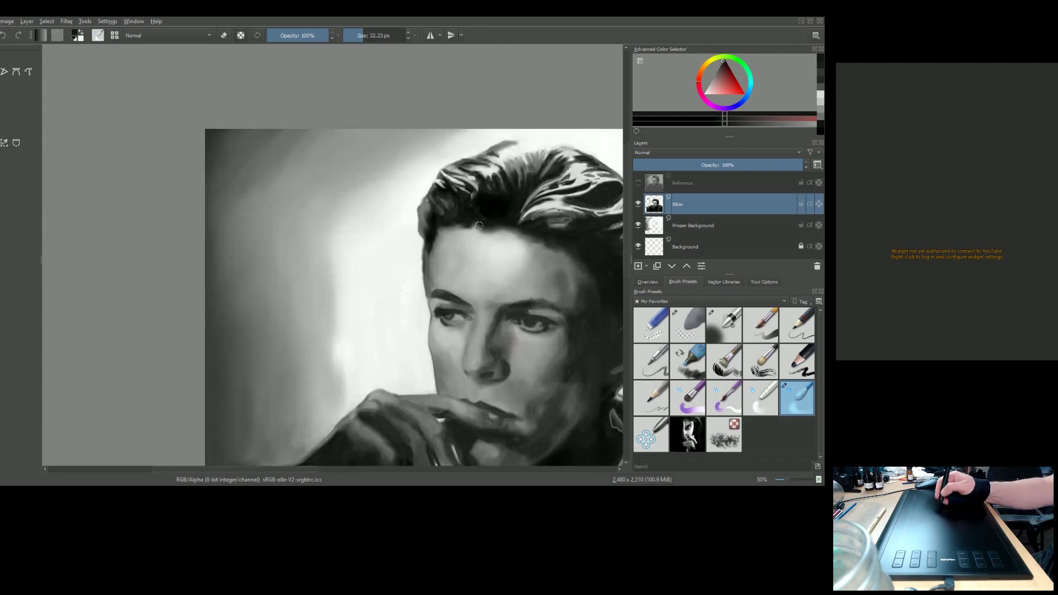
drag(479, 209, 453, 224)
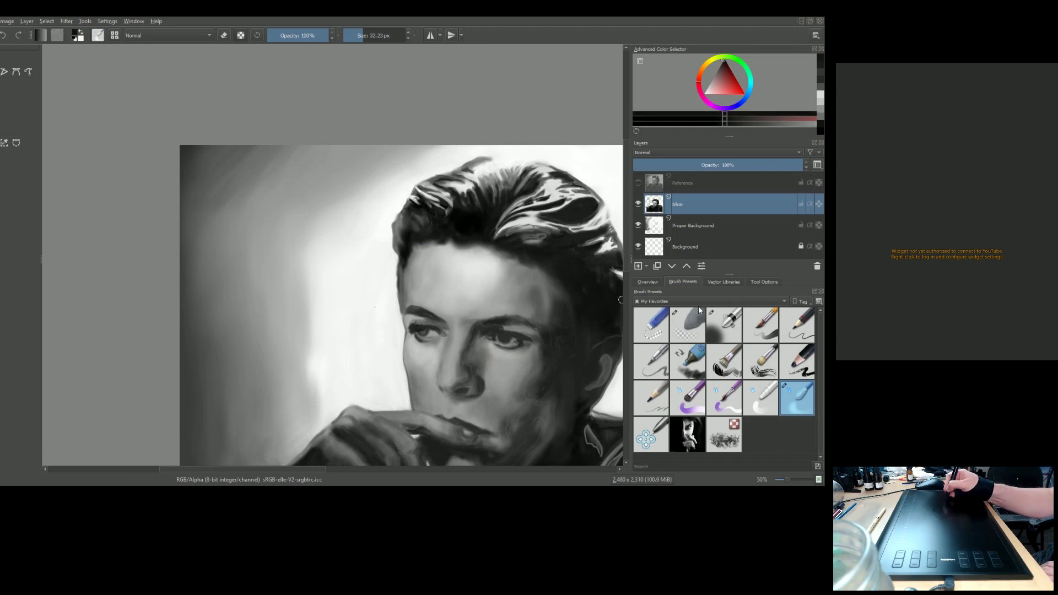
Step: Switch to the Airbrush Soft preset, reduce it to 30.35 px, and soften the forehead hairline with a sampled dark tone
key(slash)
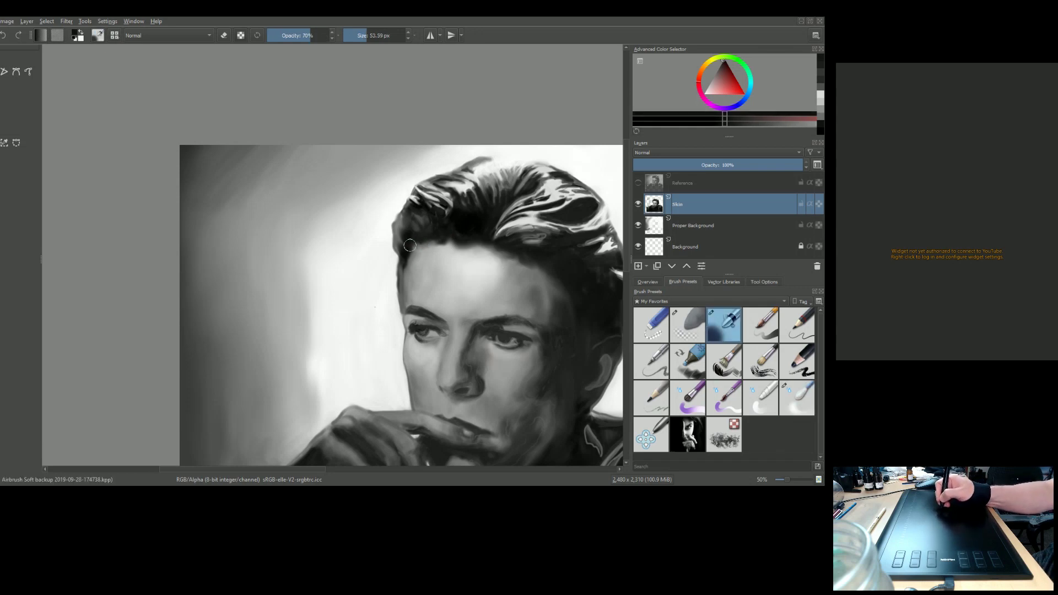
ctrl+click(425, 236)
mouse_move(416, 243)
mouse_down()
mouse_move(402, 255)
mouse_move(403, 296)
mouse_up()
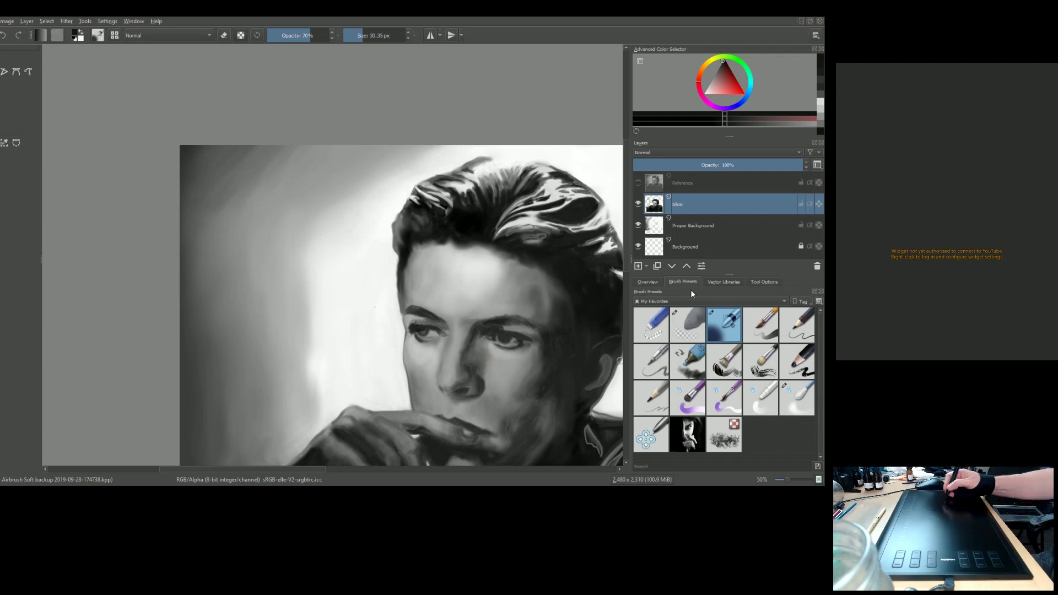
drag(493, 224, 510, 210)
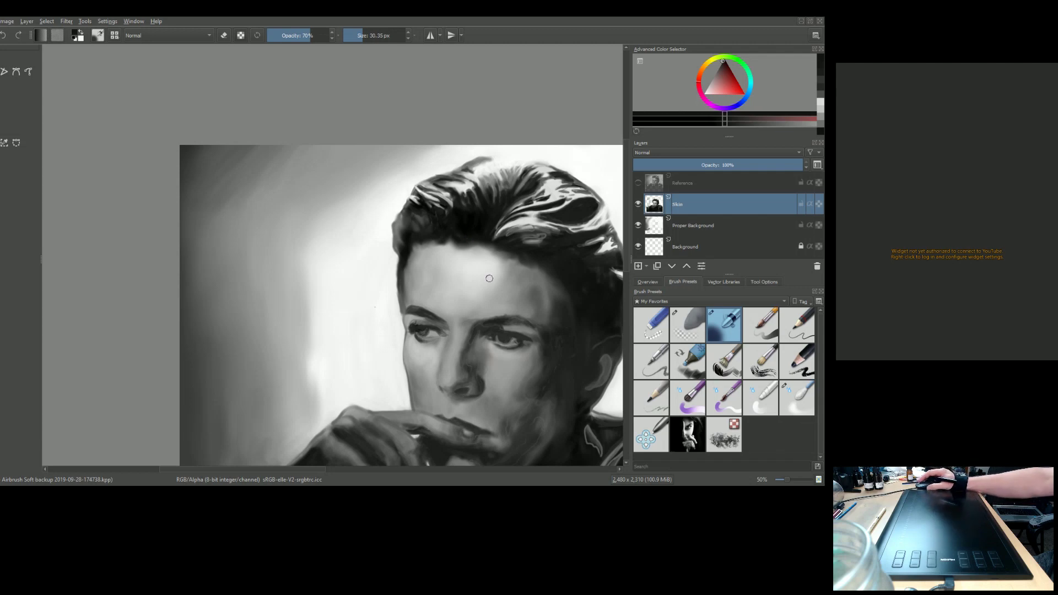
Step: Smooth the forehead shading with the 30.35 px soft airbrush, using light and mid-gray tones sampled from the skin
key(minus)
key(minus)
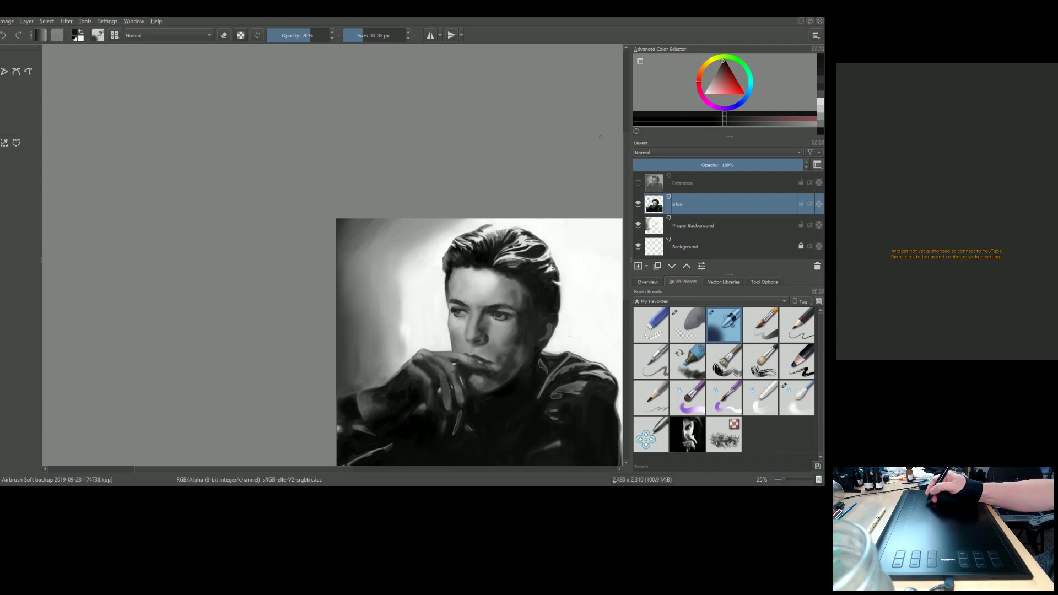
ctrl+click(506, 286)
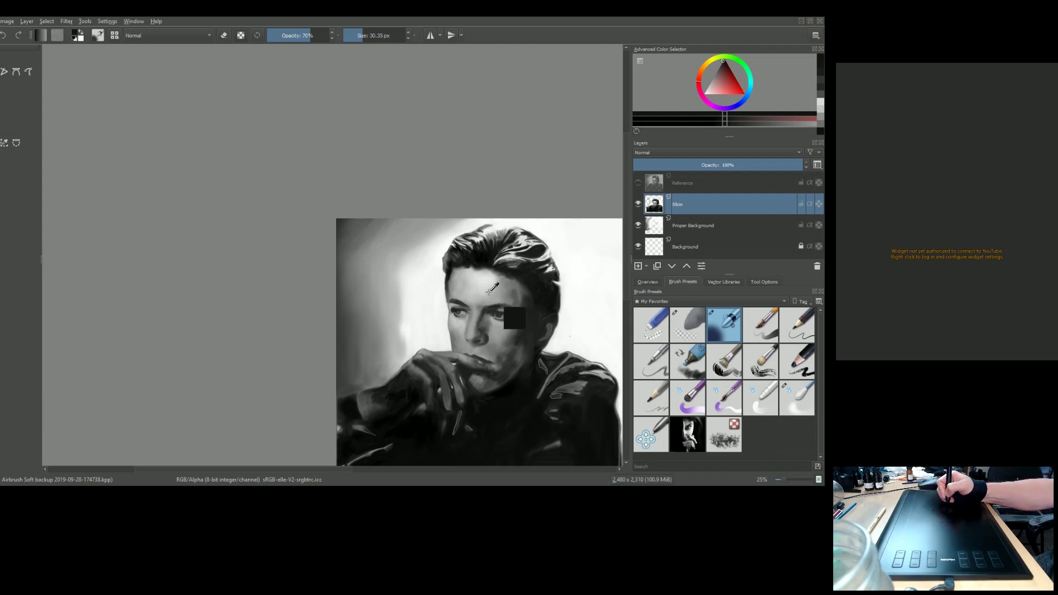
ctrl+click(477, 290)
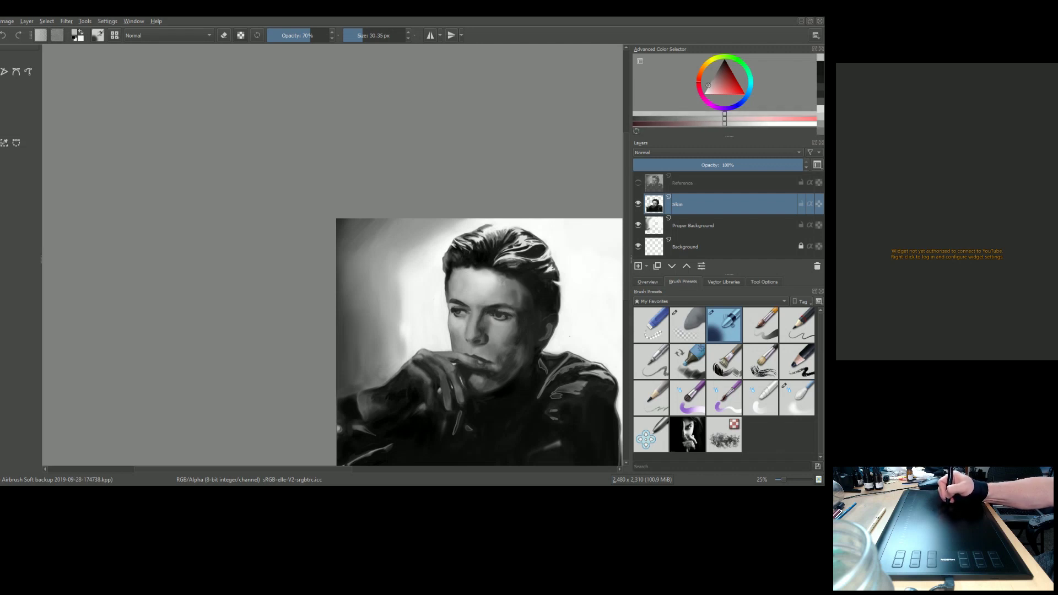
ctrl+click(509, 311)
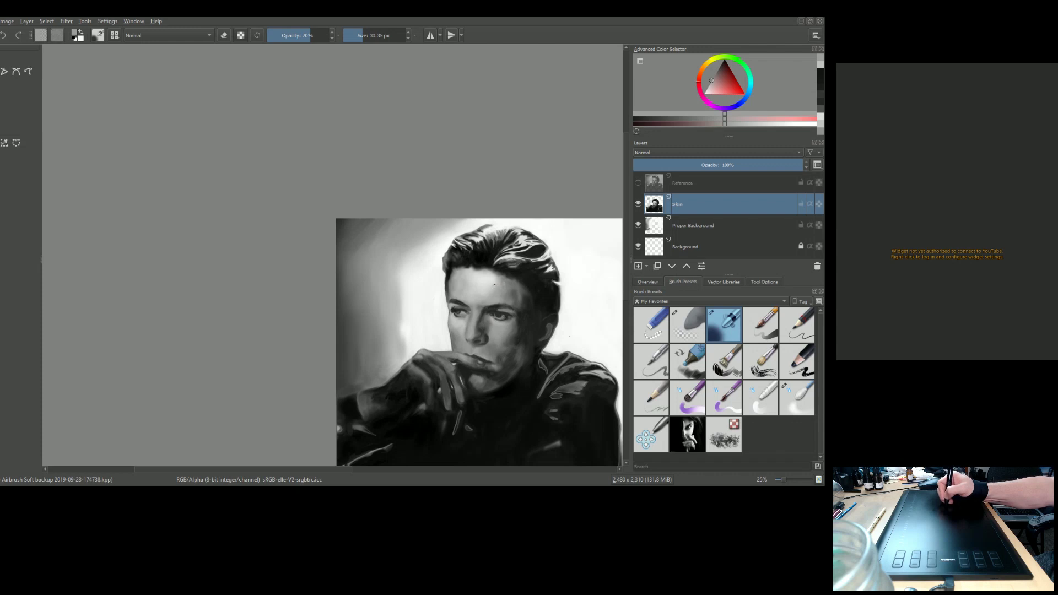
ctrl+click(494, 289)
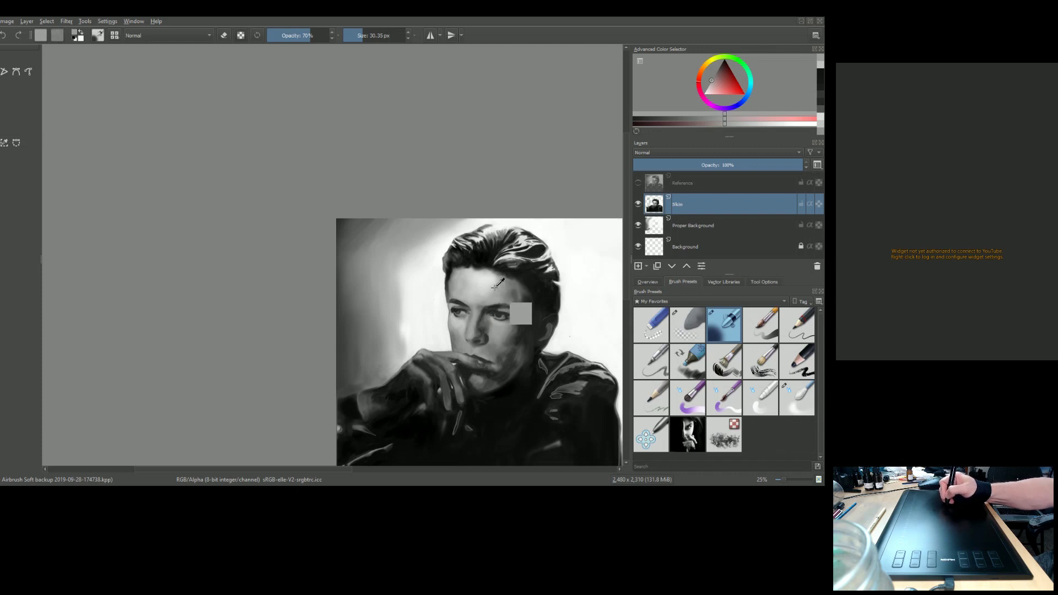
ctrl+click(469, 287)
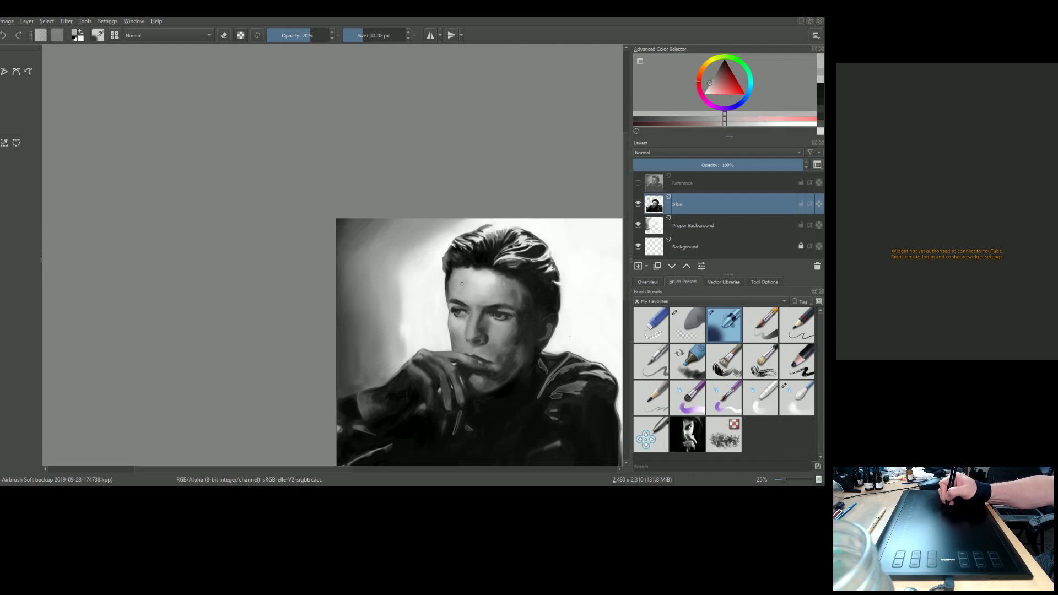